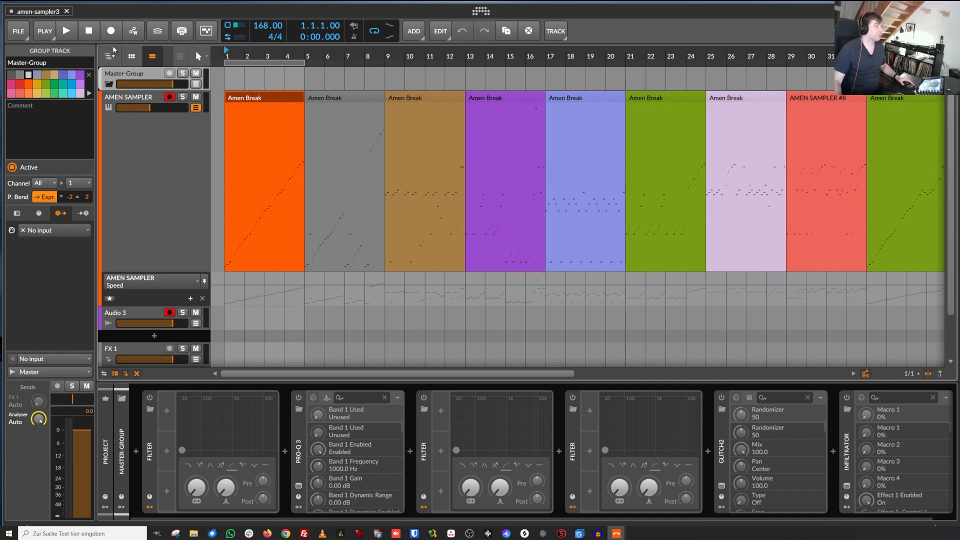
Step: Select the AMEN SAMPLER instrument track in the arranger
drag(249, 53, 581, 51)
mouse_move(235, 53)
mouse_down()
mouse_move(236, 75)
mouse_move(236, 44)
mouse_move(238, 64)
mouse_move(238, 54)
mouse_up()
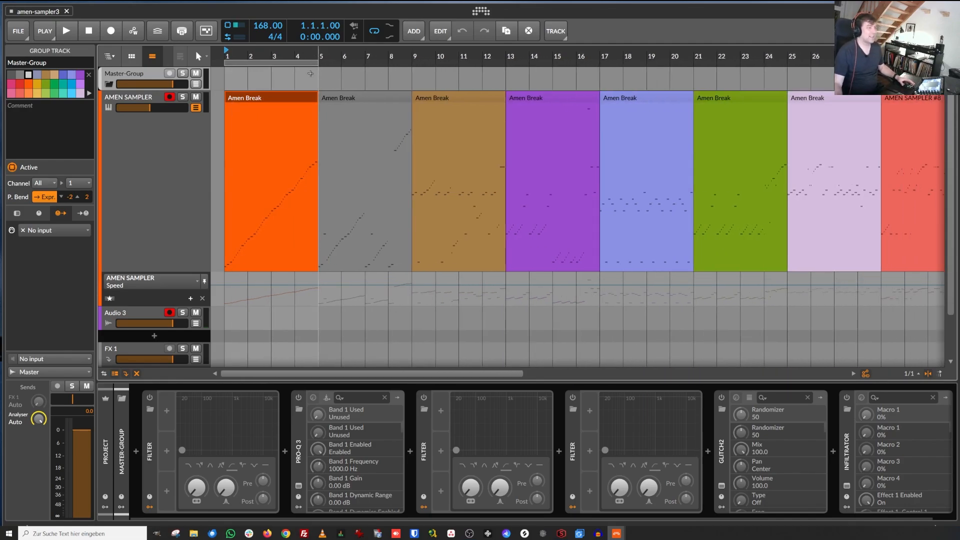
mouse_move(271, 54)
mouse_down()
mouse_move(272, 68)
mouse_move(272, 57)
mouse_up()
click(139, 99)
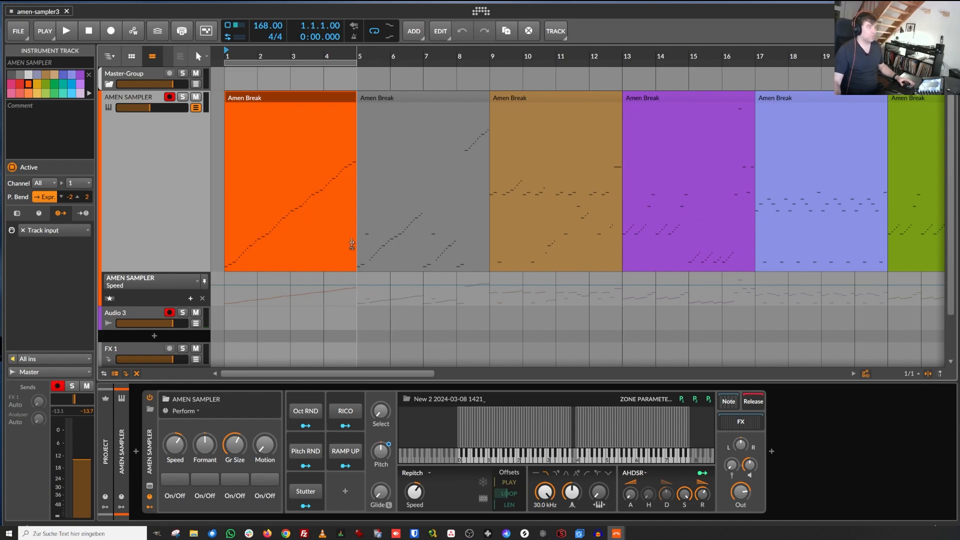
mouse_move(226, 55)
mouse_down()
mouse_move(225, 95)
mouse_move(226, 61)
mouse_up()
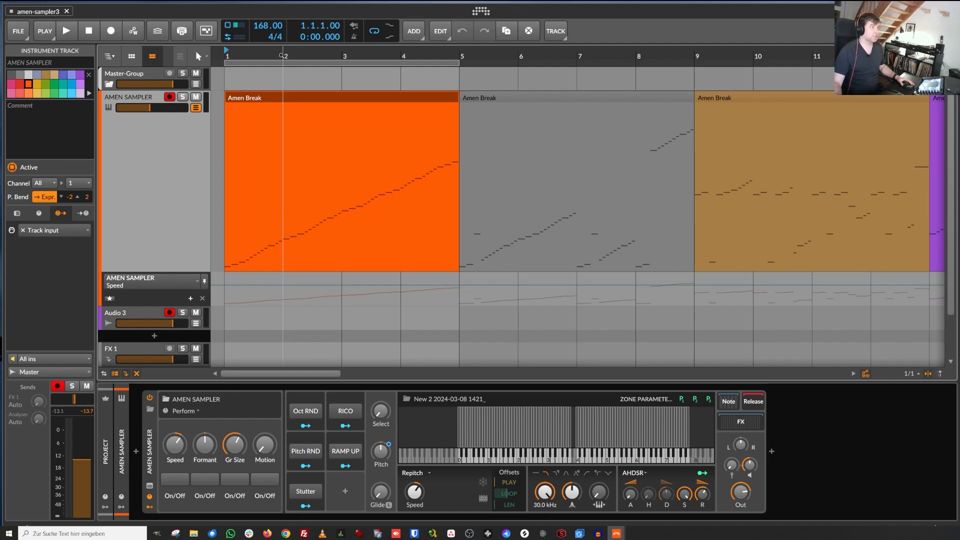
drag(283, 57, 281, 54)
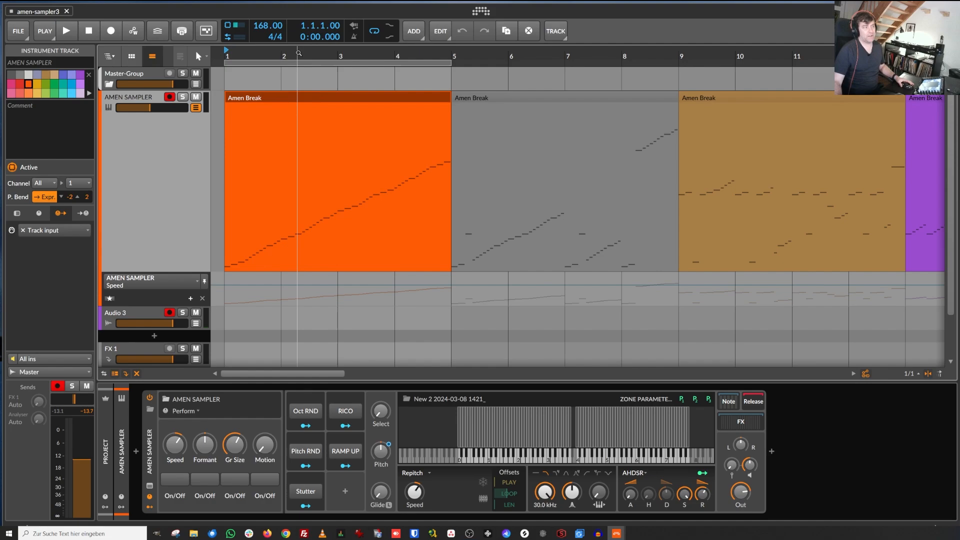
mouse_move(297, 56)
mouse_down()
mouse_move(273, 52)
mouse_move(306, 53)
mouse_up()
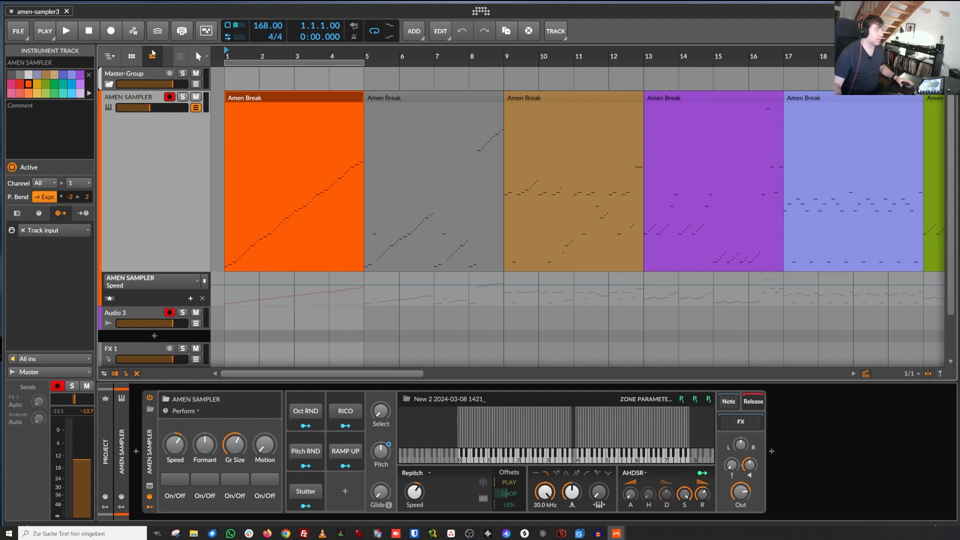
Step: Open the first Amen Break clip in the note editor and examine its rising note sequence
drag(226, 53, 226, 115)
double_click(261, 100)
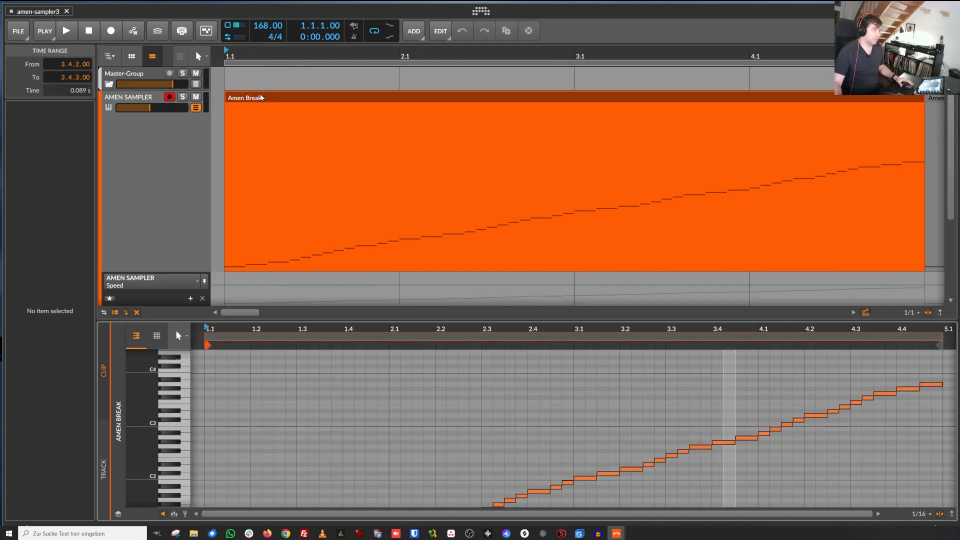
mouse_move(312, 327)
mouse_down()
mouse_move(309, 352)
mouse_move(322, 312)
mouse_up()
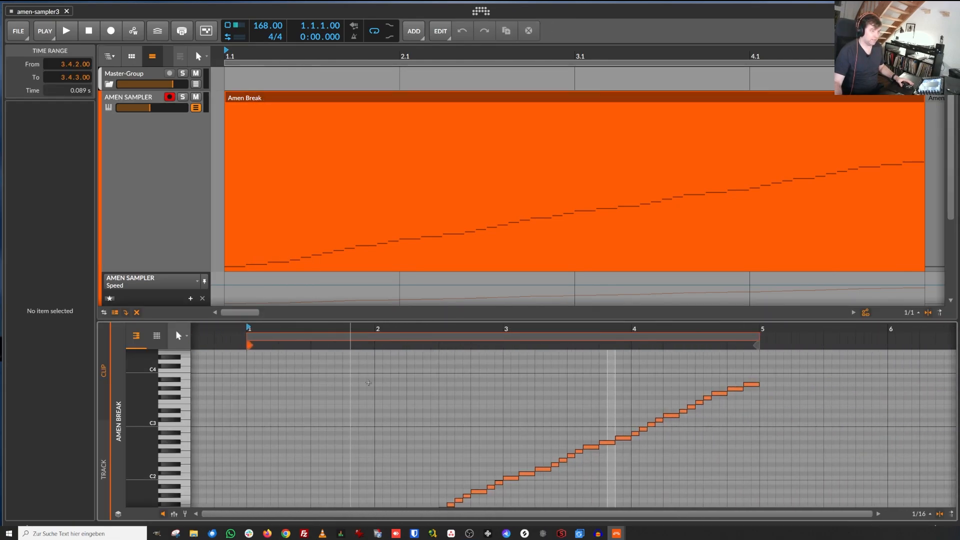
scroll(394, 440, down, 6)
scroll(395, 439, up, 5)
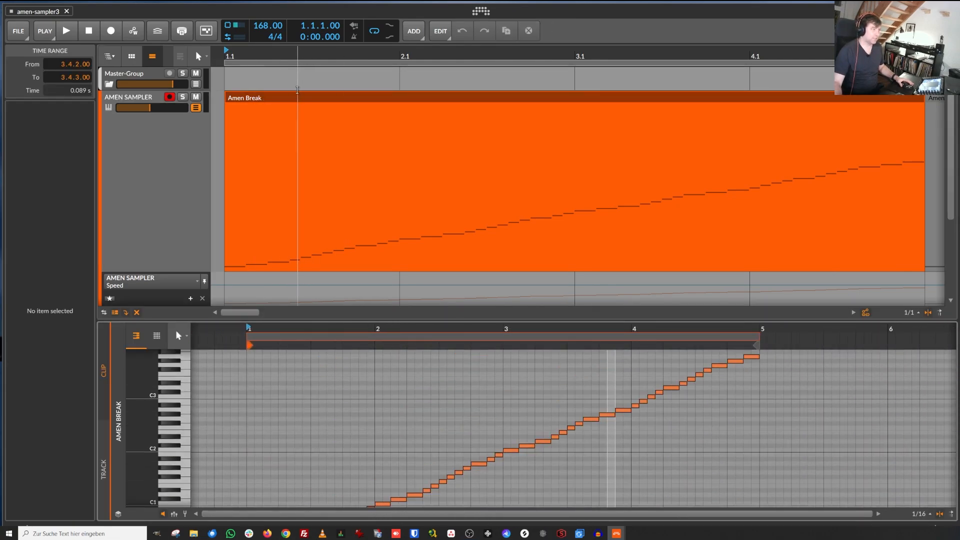
double_click(293, 101)
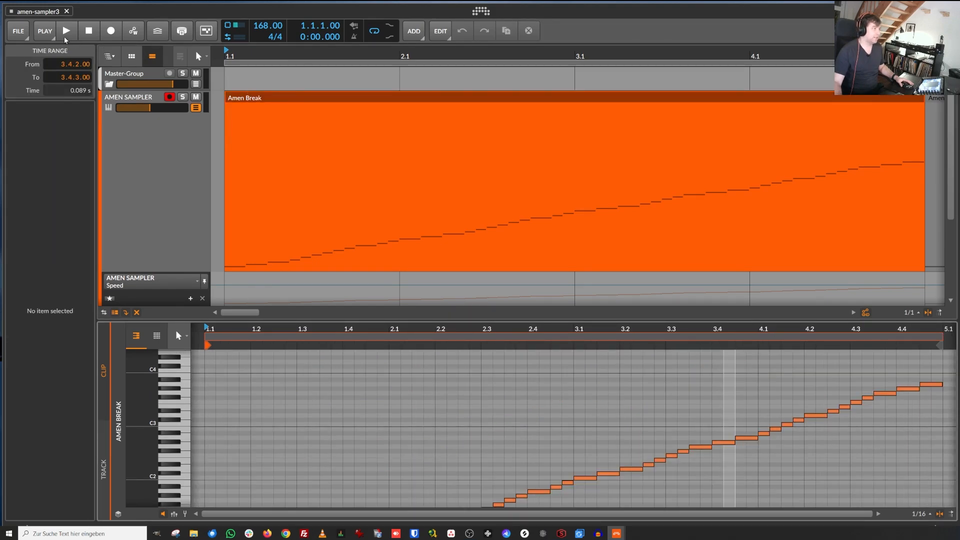
Step: Start playback of the arrangement from the first Amen Break clip
click(67, 27)
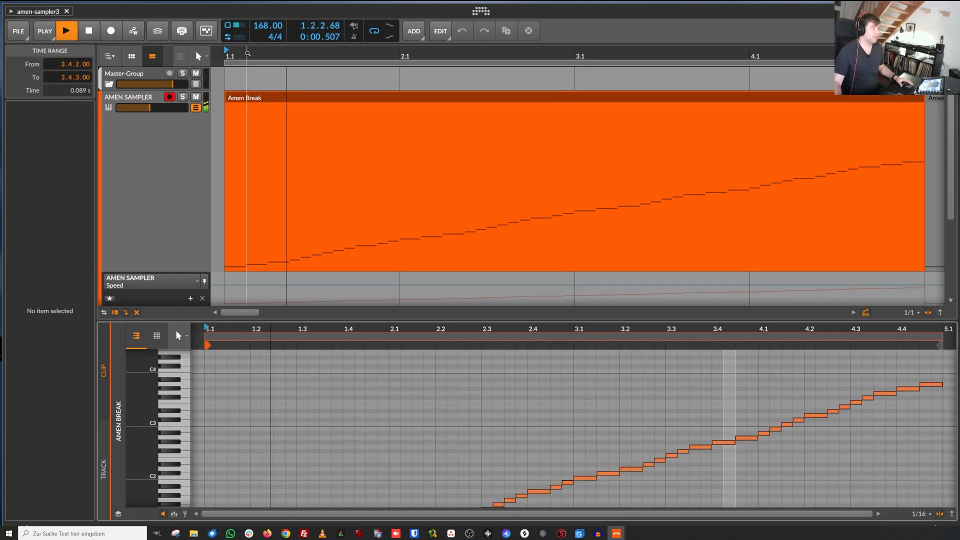
drag(246, 55, 245, 33)
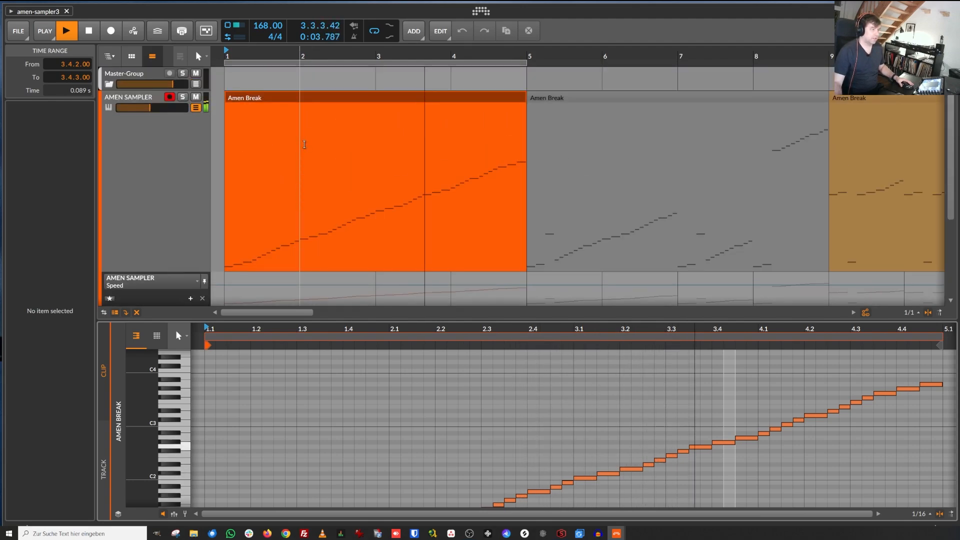
double_click(313, 99)
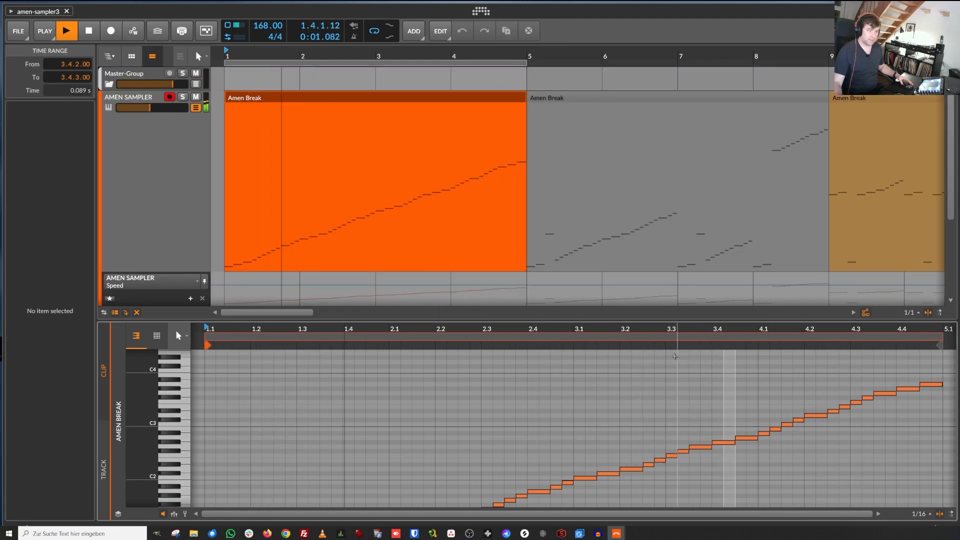
Step: Open the Sampler device's zone editor and browse through its list of sliced WAV samples
key(d)
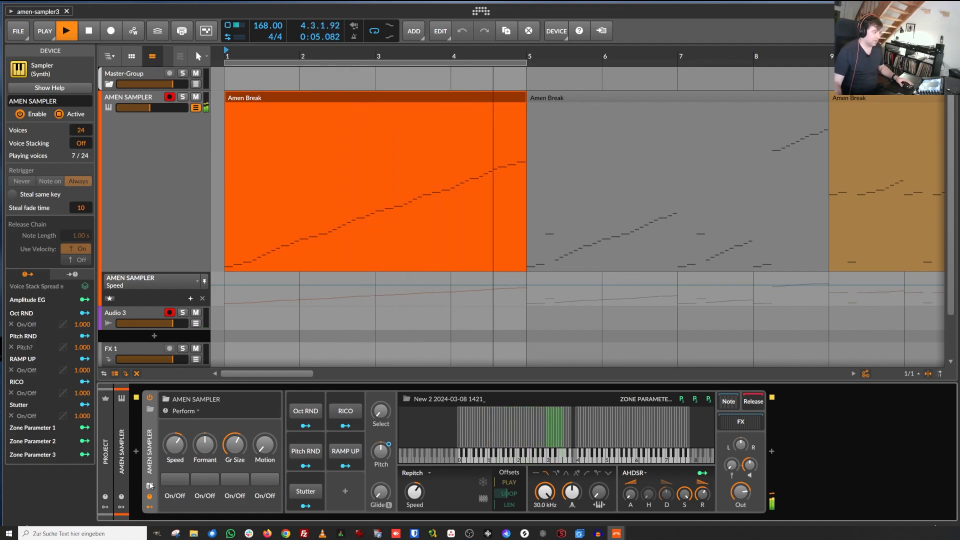
click(150, 410)
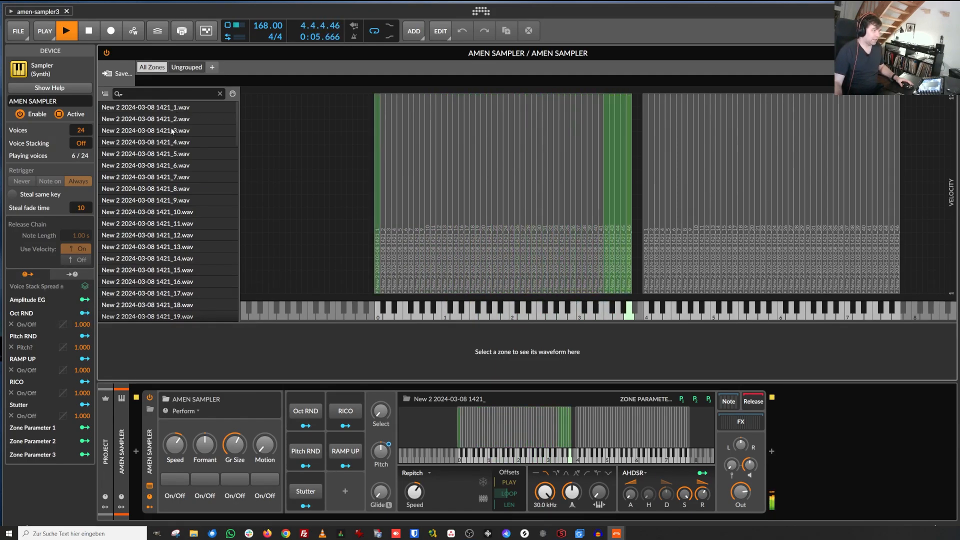
scroll(185, 145, down, 4)
scroll(184, 148, down, 8)
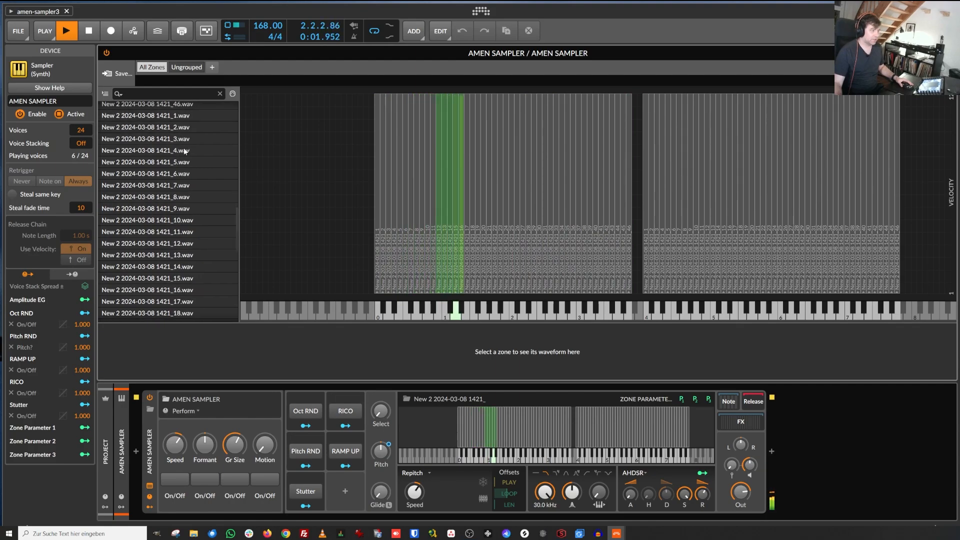
scroll(185, 151, up, 4)
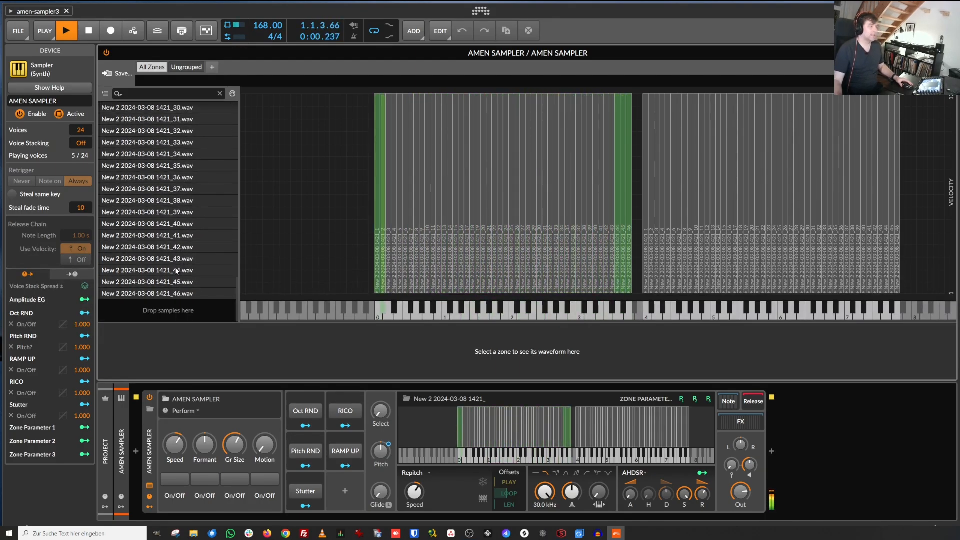
scroll(176, 271, down, 4)
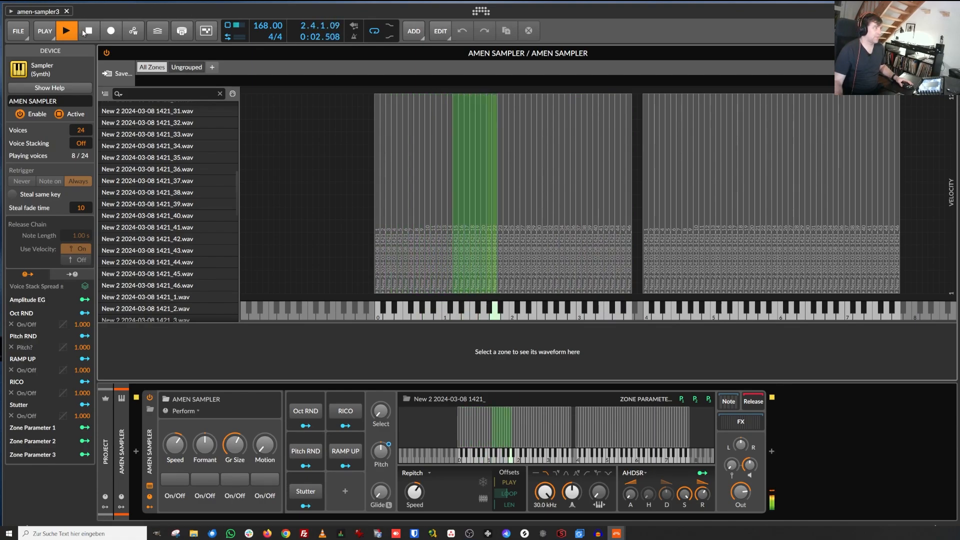
Step: Stop playback, audition notes across the sampler's keyboard, and close the zone editor
key(space)
click(674, 314)
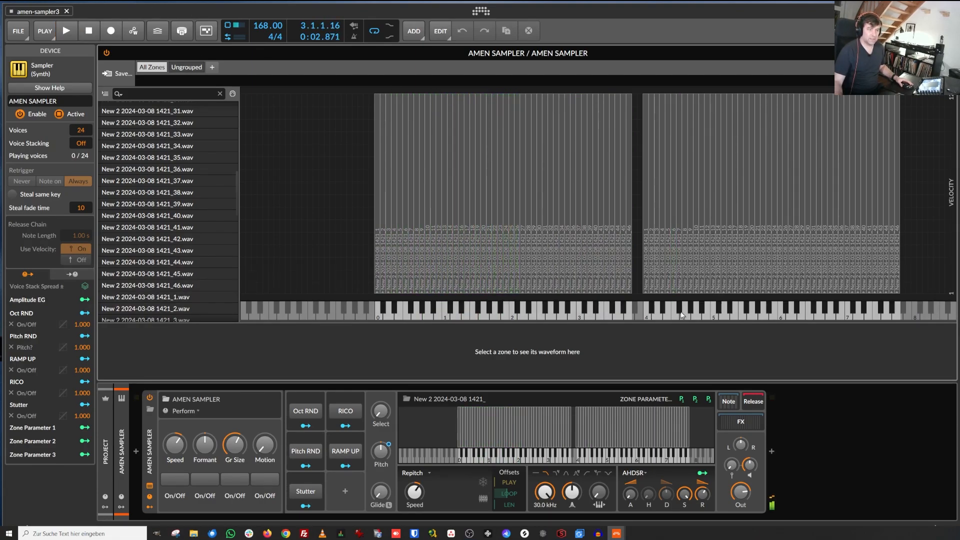
drag(684, 314, 839, 311)
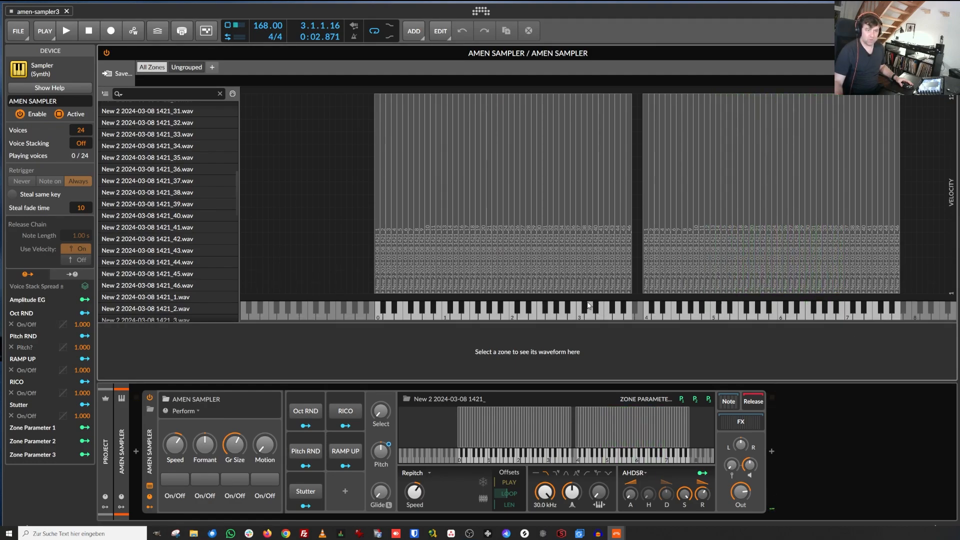
drag(714, 314, 833, 314)
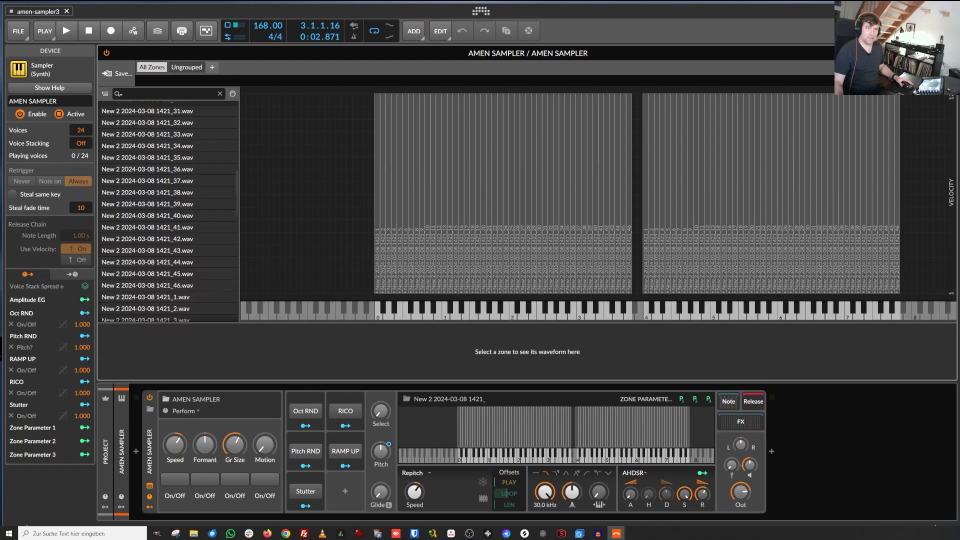
key(Escape)
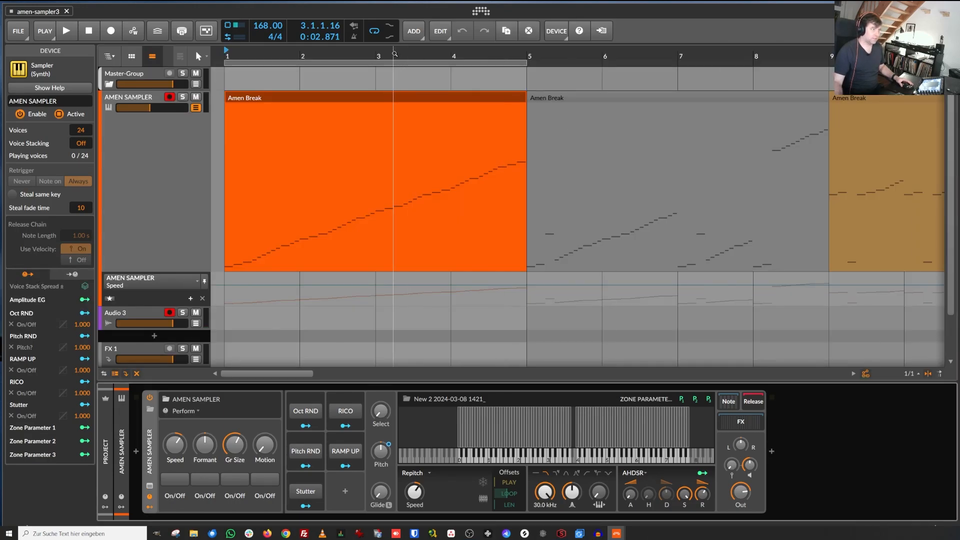
Step: Open several later Amen Break clips in the note editor to compare their note patterns
drag(395, 54, 393, 11)
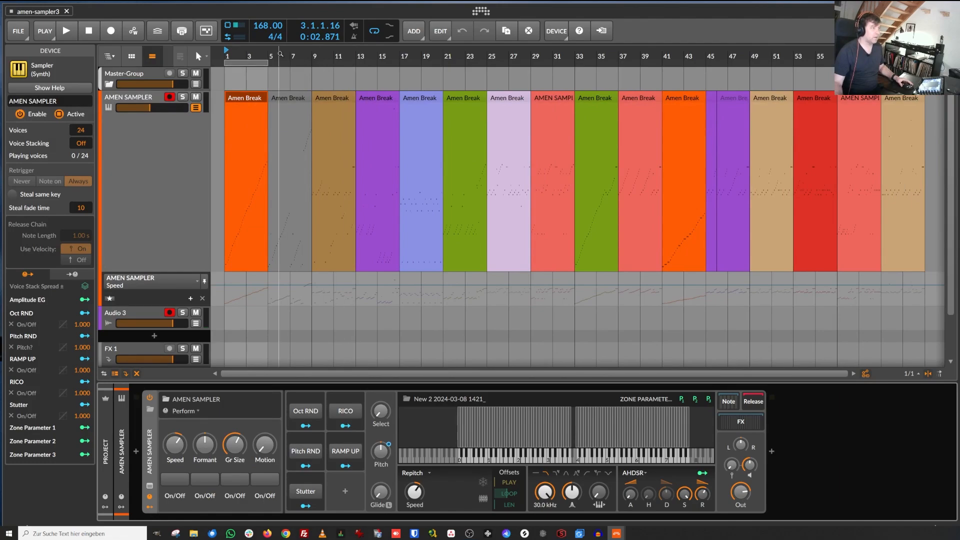
drag(280, 53, 280, 45)
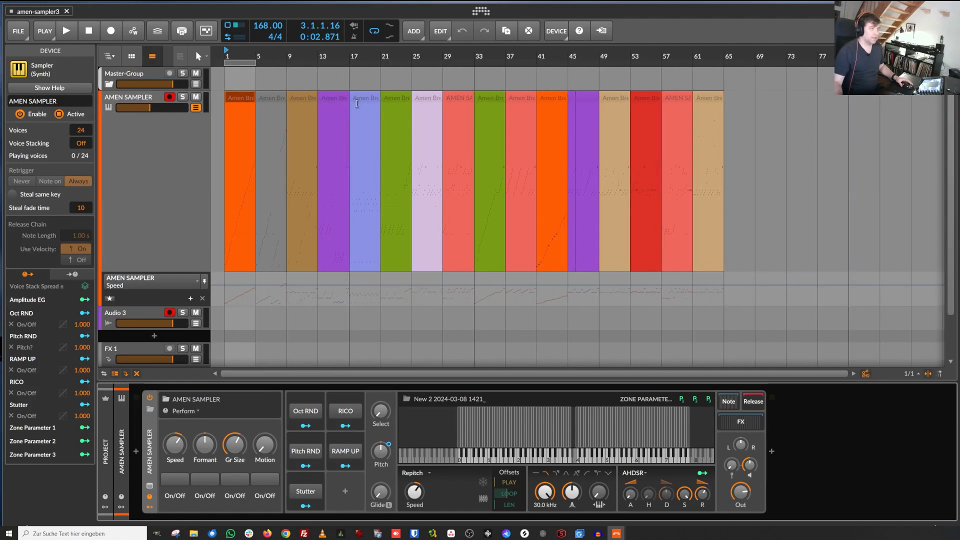
double_click(616, 99)
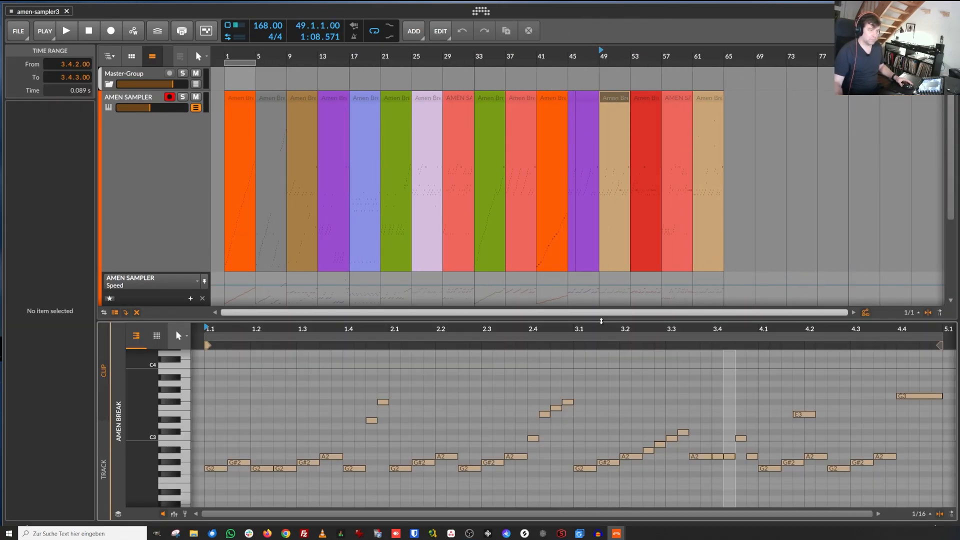
click(548, 98)
click(517, 98)
scroll(530, 385, down, 5)
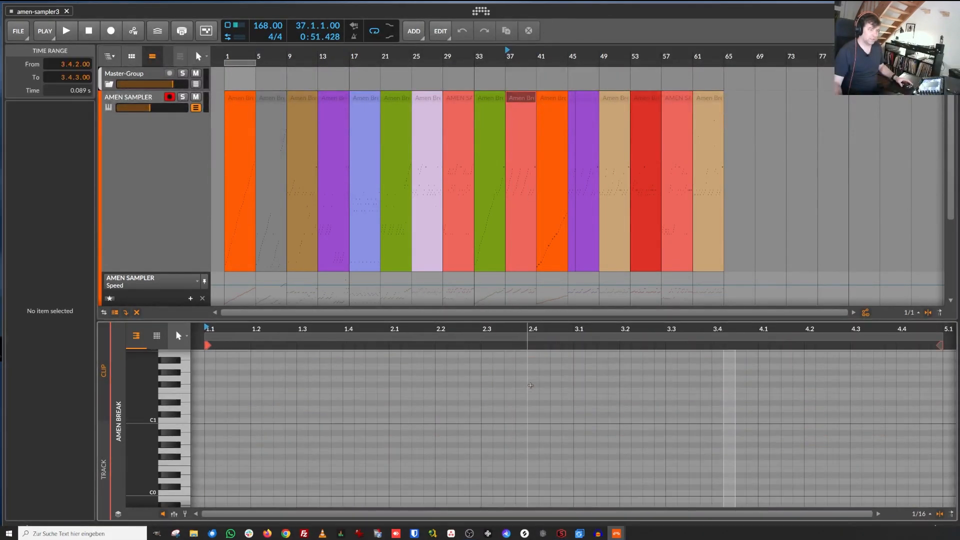
click(710, 100)
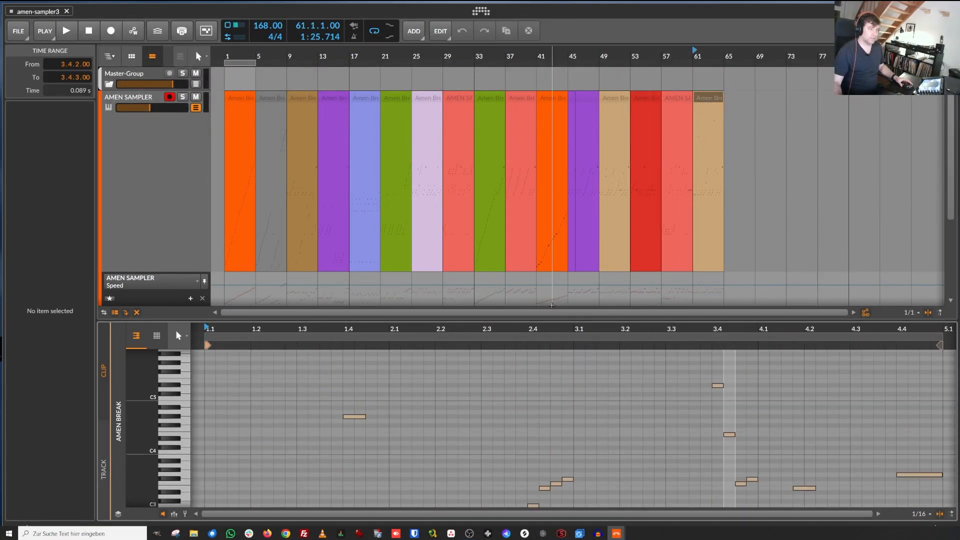
Step: Set the loop region to cover the whole arrangement, bar 1 to 65
drag(521, 319, 530, 386)
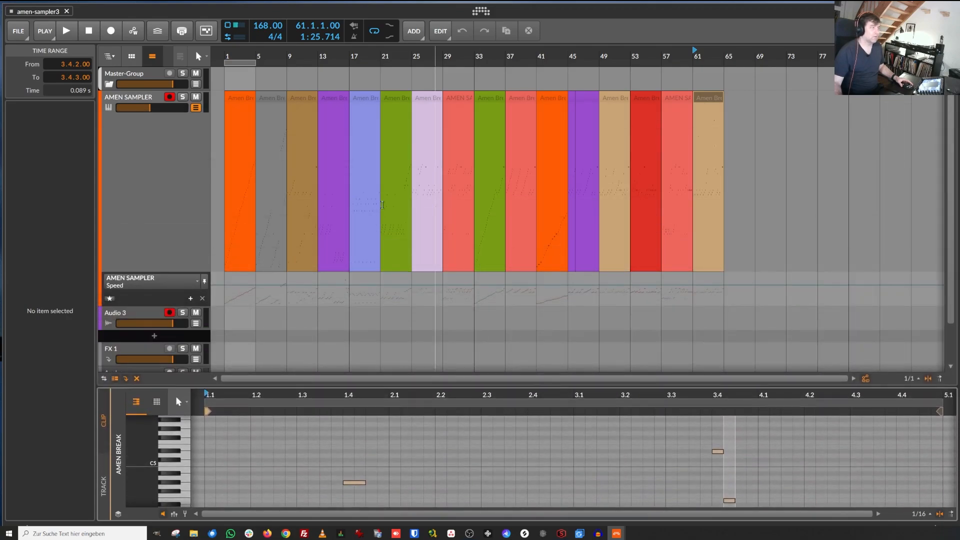
drag(256, 63, 724, 122)
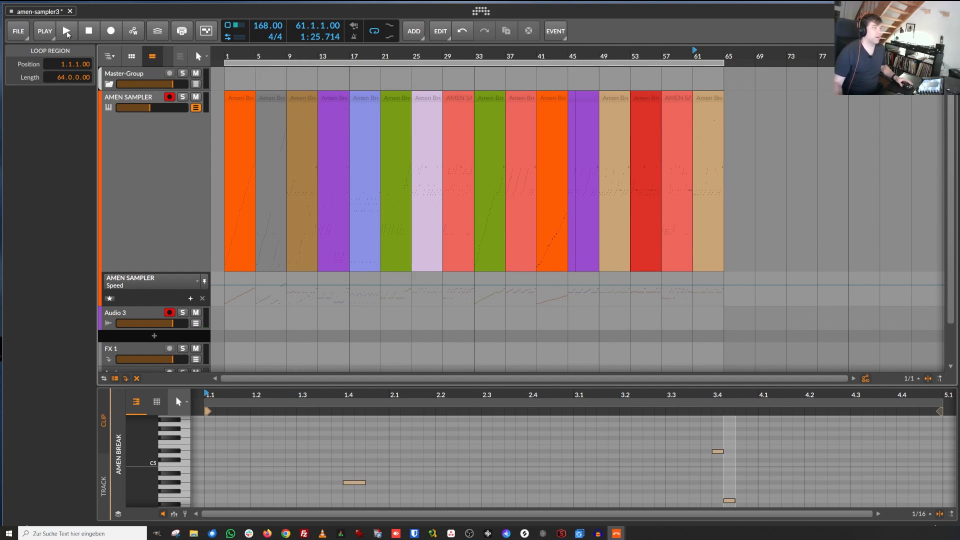
Step: Restart playback, lower the tempo to 84 BPM, and return it to 168 BPM
click(88, 31)
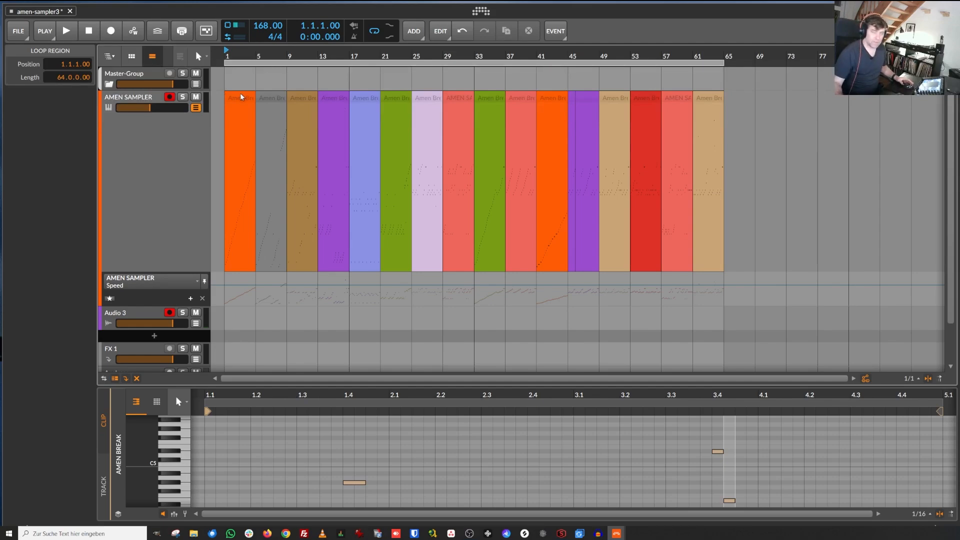
click(67, 32)
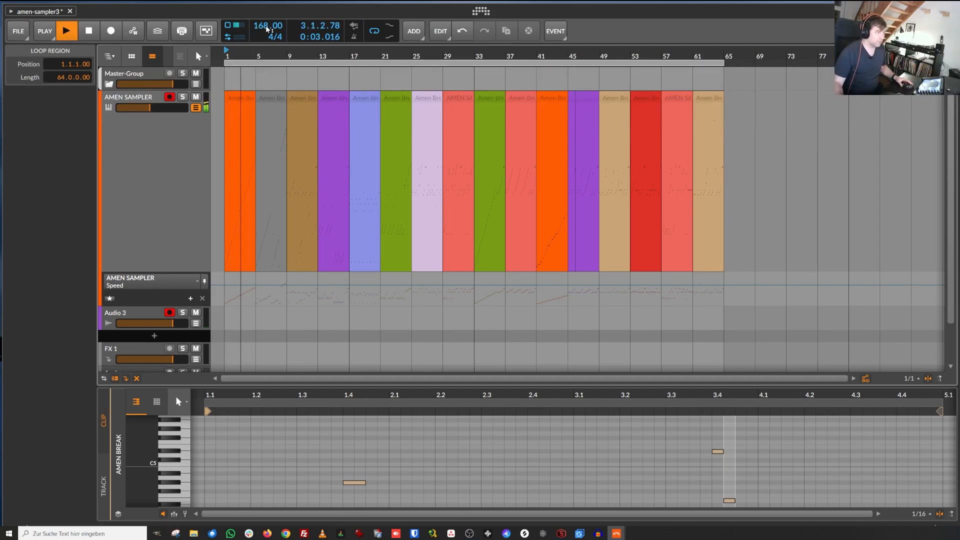
drag(267, 28, 264, 59)
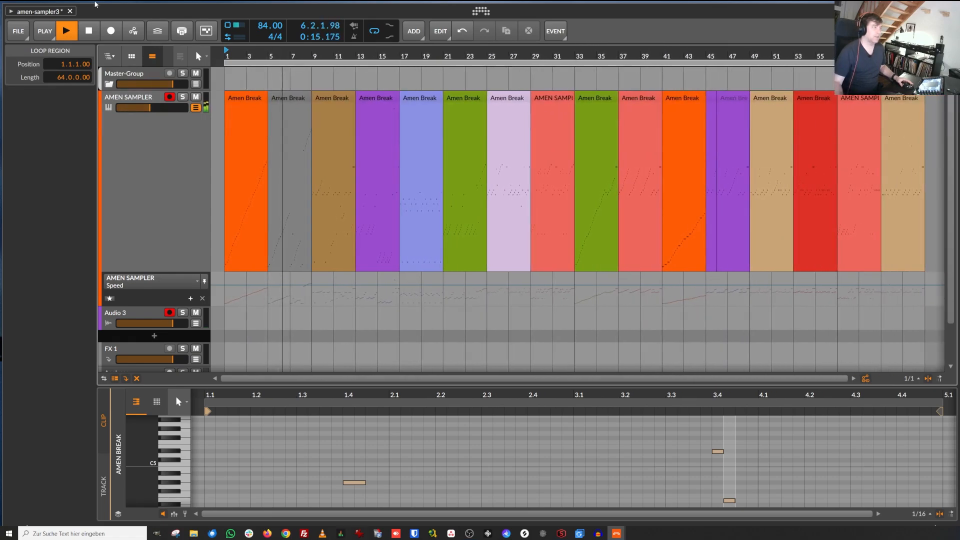
mouse_move(267, 26)
mouse_down()
mouse_move(267, 0)
mouse_move(268, 27)
mouse_up()
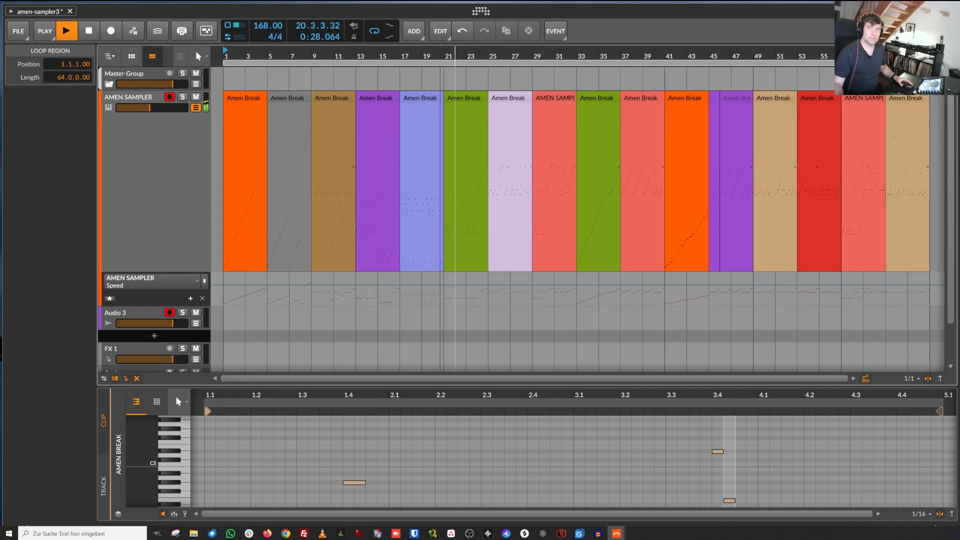
Step: Show the Sampler device and choose the Perform remote controls page
key(d)
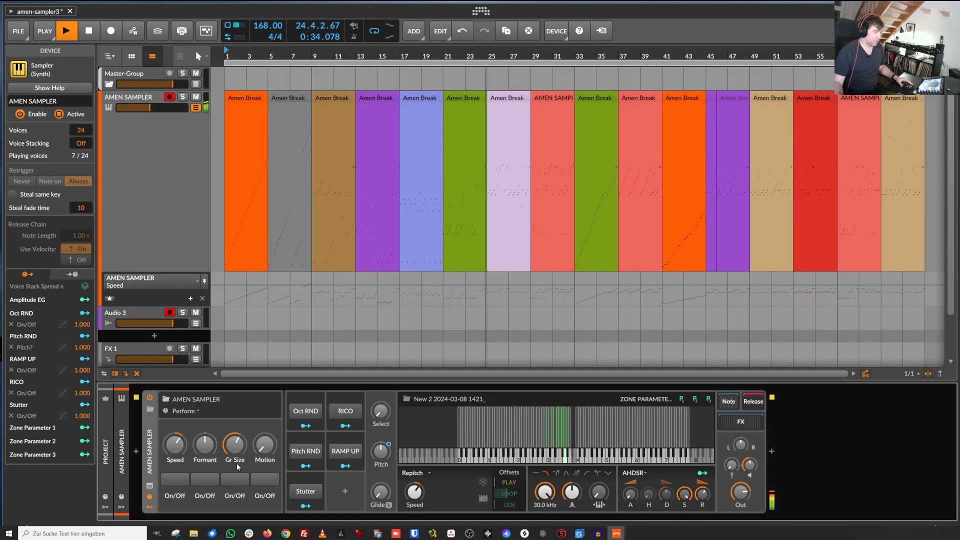
click(193, 411)
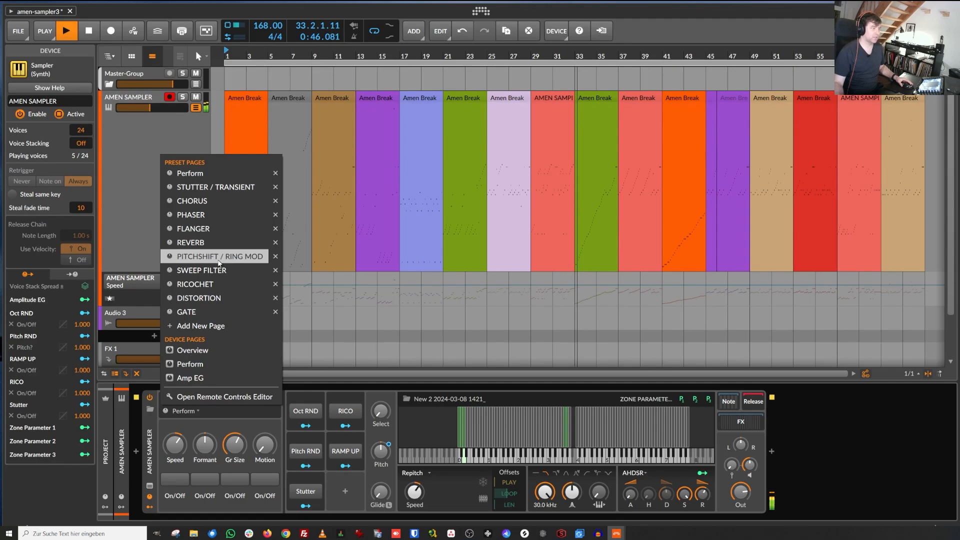
click(201, 173)
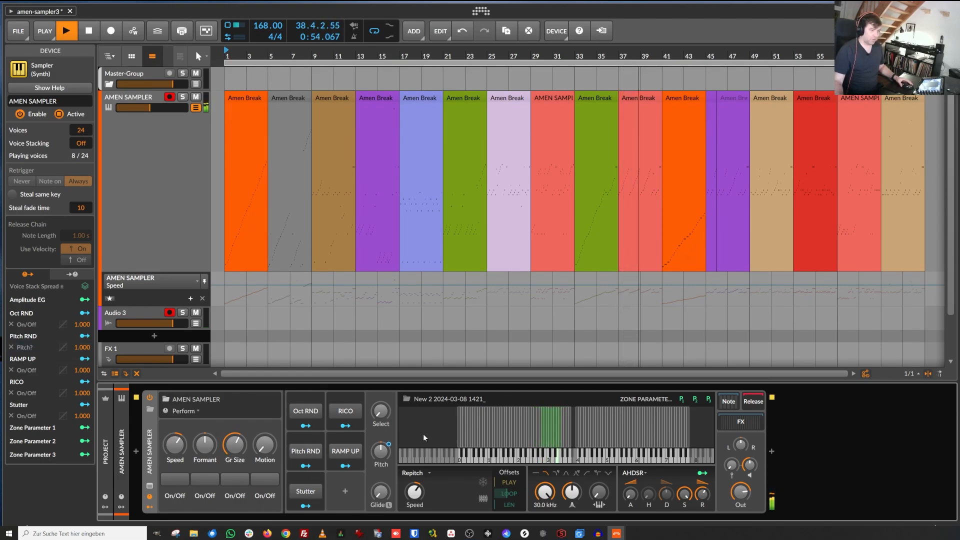
Step: Toggle the Reverb, Chorus, Phaser and Flanger remote On/Off buttons one after another during playback
click(175, 479)
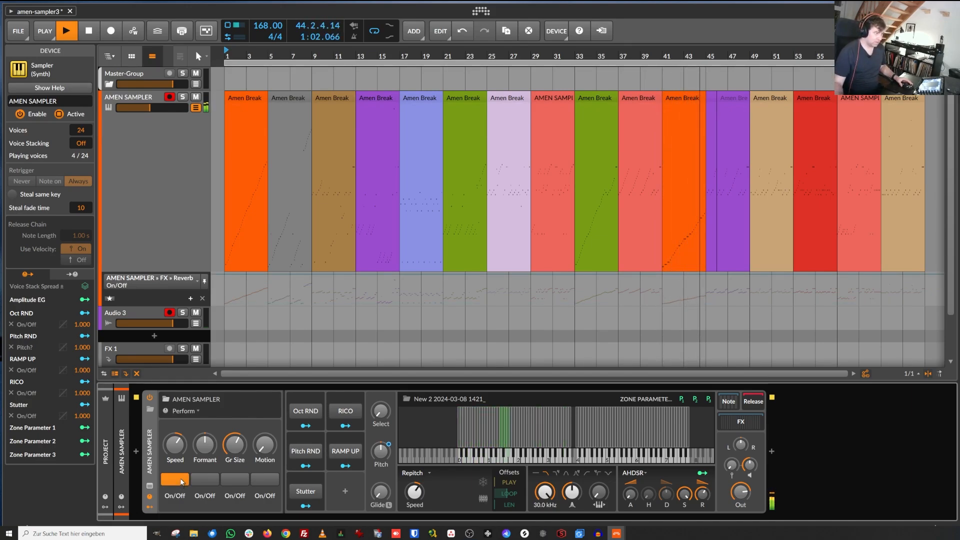
click(205, 479)
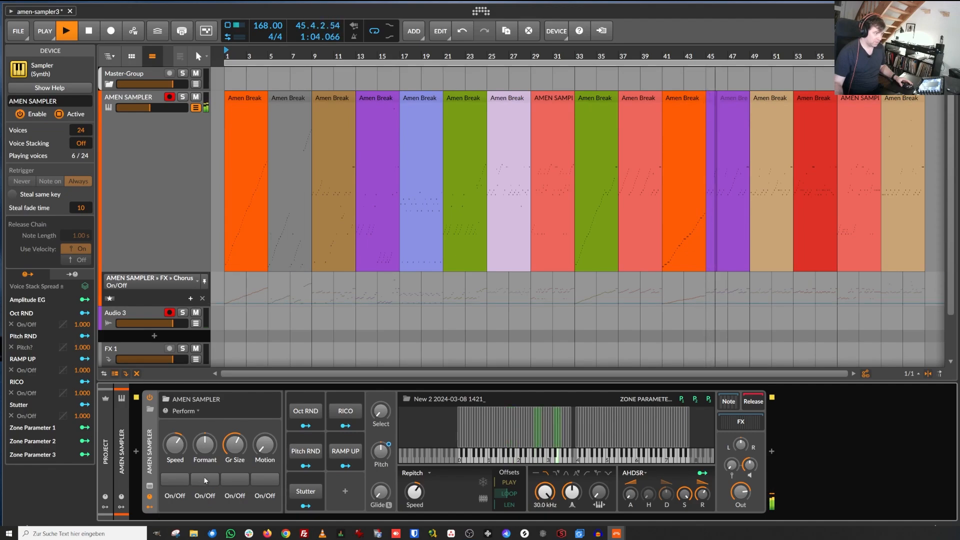
click(233, 479)
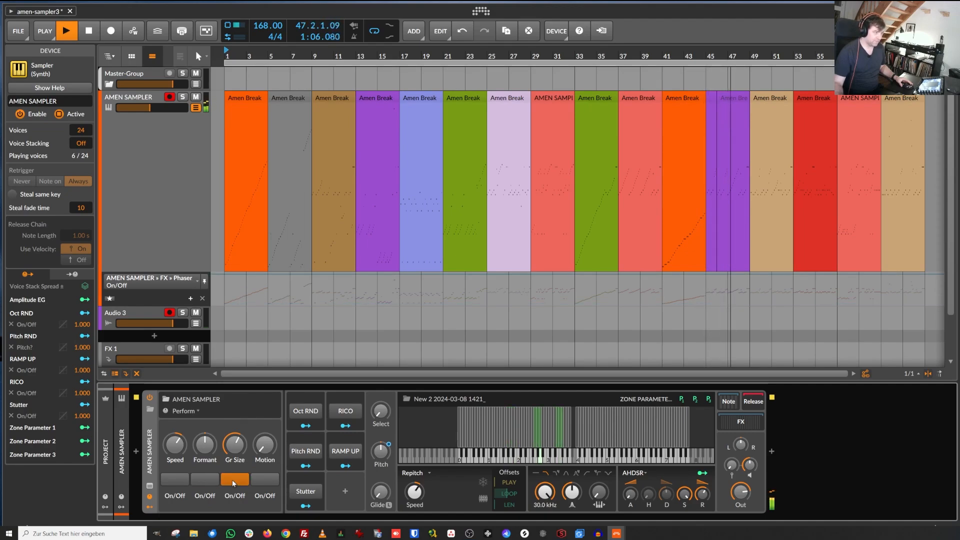
click(265, 479)
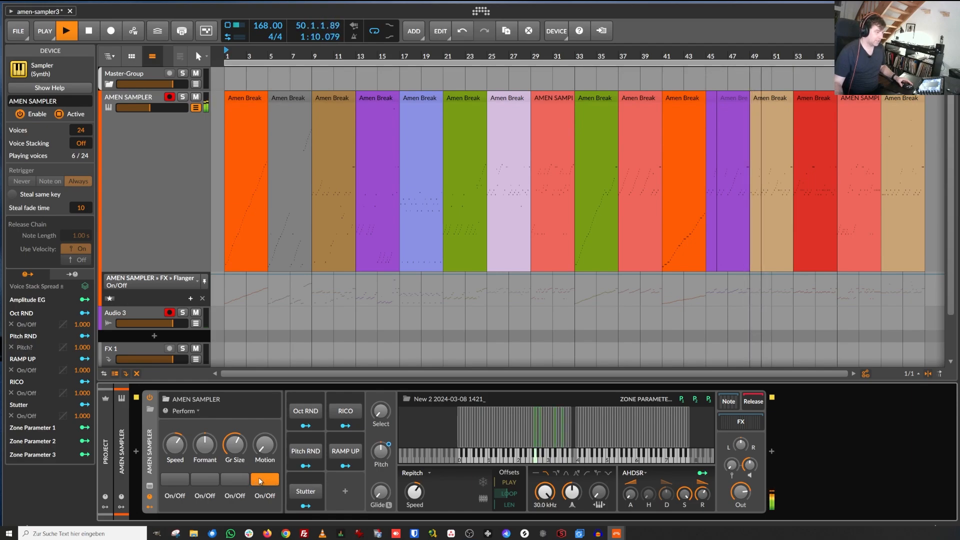
click(265, 479)
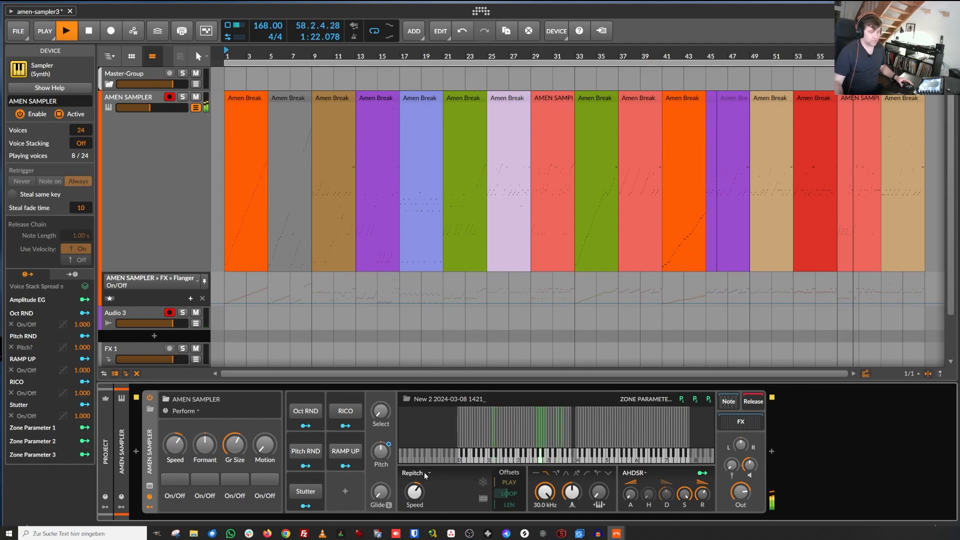
Step: Raise the Speed remote knob slightly and switch the sampler's play mode to Cycles
drag(176, 444, 176, 429)
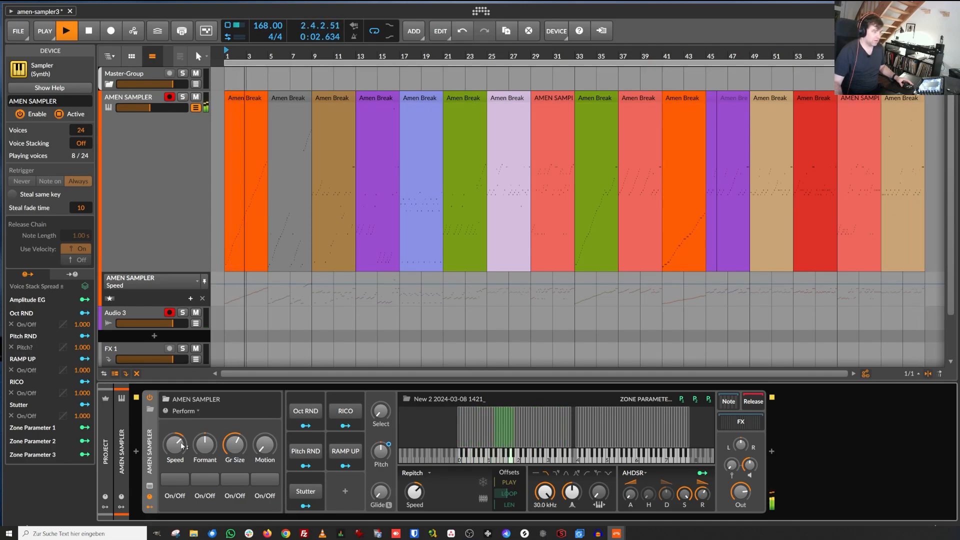
click(426, 472)
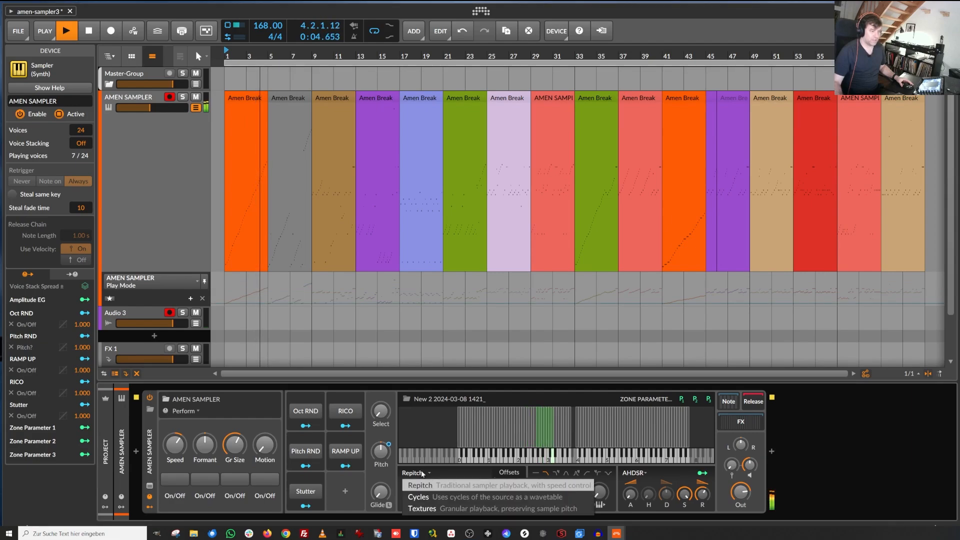
click(419, 497)
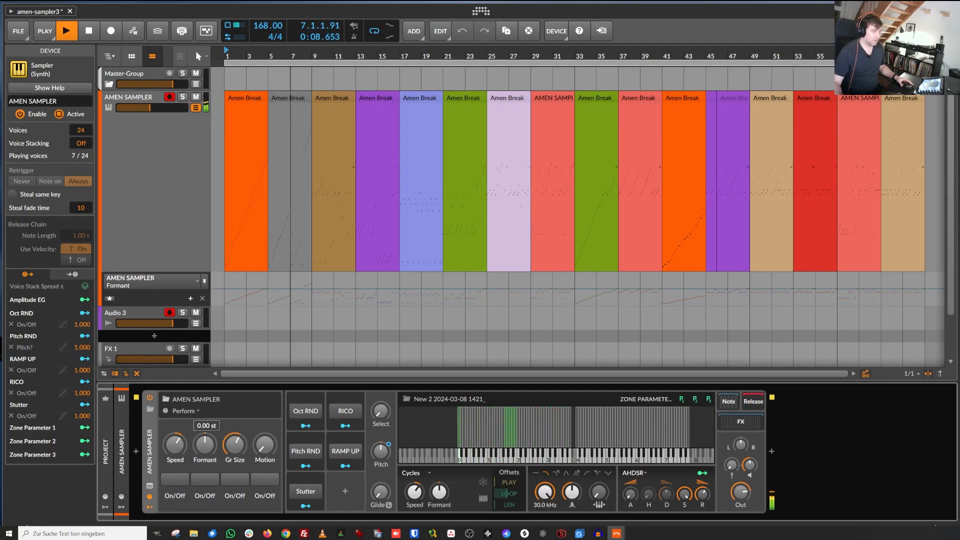
Step: Adjust the Formant remote knob and reset it to 0.00 st
drag(205, 444, 205, 436)
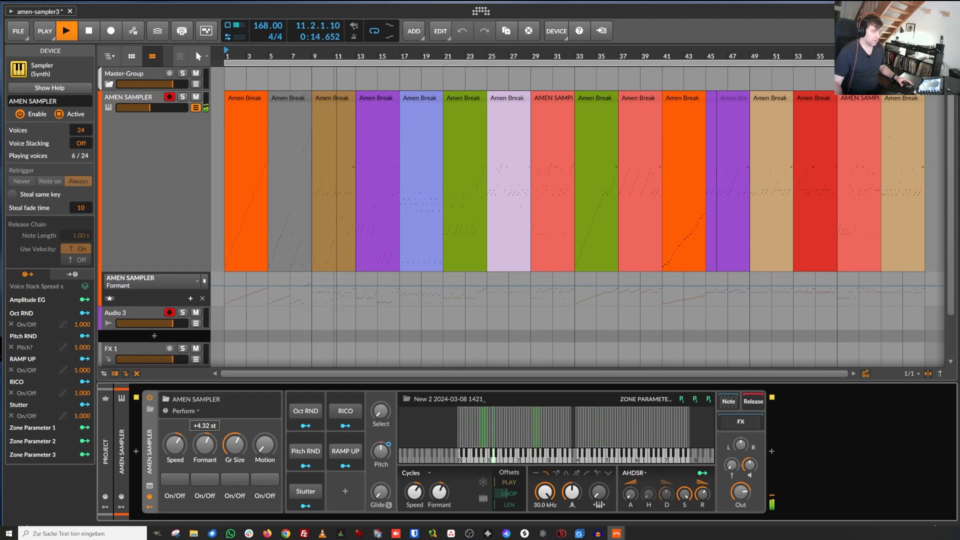
double_click(210, 444)
click(183, 448)
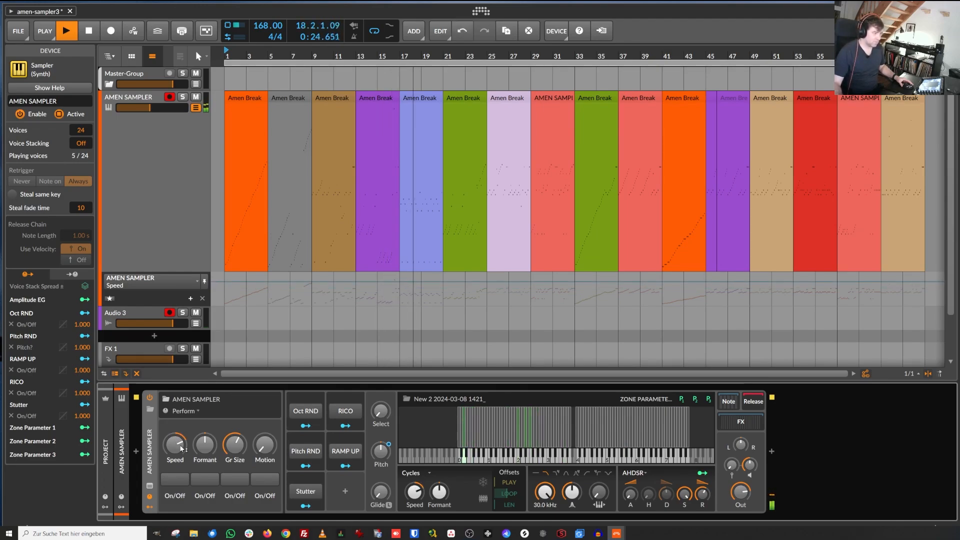
Step: Switch the play mode to Textures, then adjust and reset the Formant remote knob
click(421, 475)
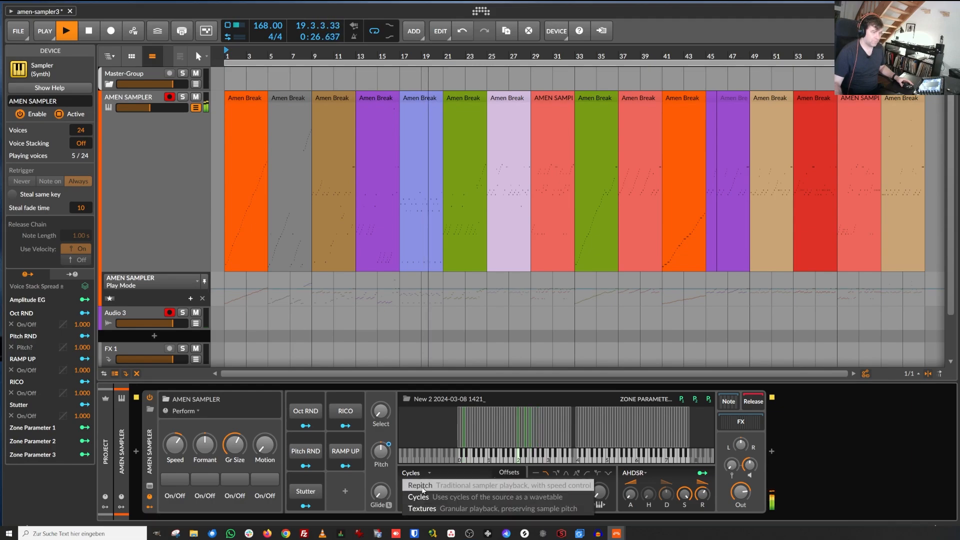
click(415, 506)
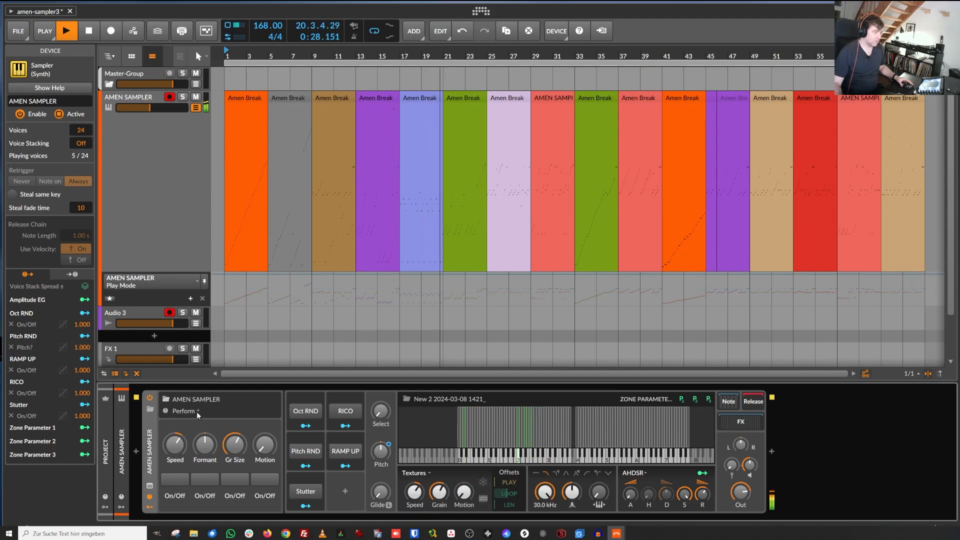
drag(210, 444, 210, 456)
double_click(205, 443)
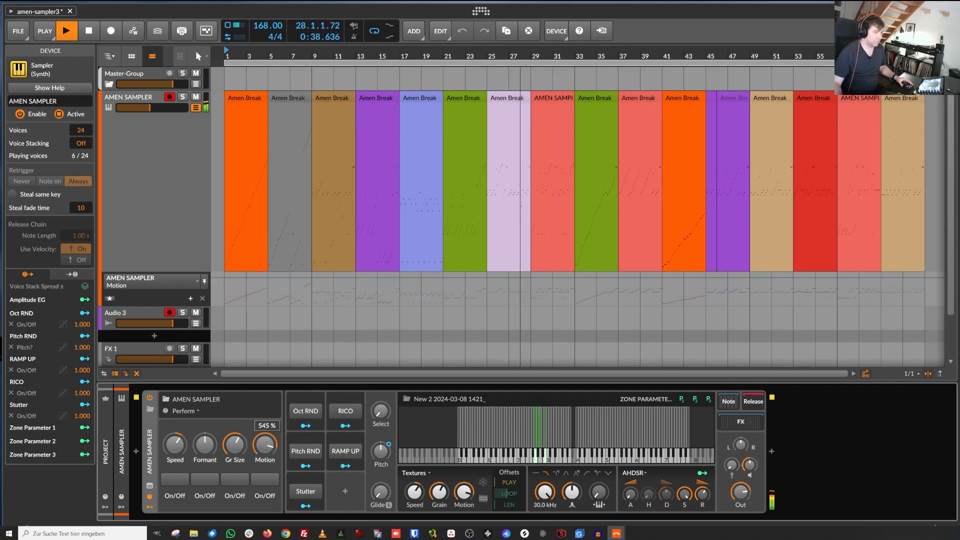
Step: Adjust the Motion and Gr Size remote knobs, then switch the play mode back to Repitch
drag(261, 452, 180, 448)
mouse_move(241, 446)
mouse_down()
mouse_move(241, 428)
mouse_move(241, 437)
mouse_up()
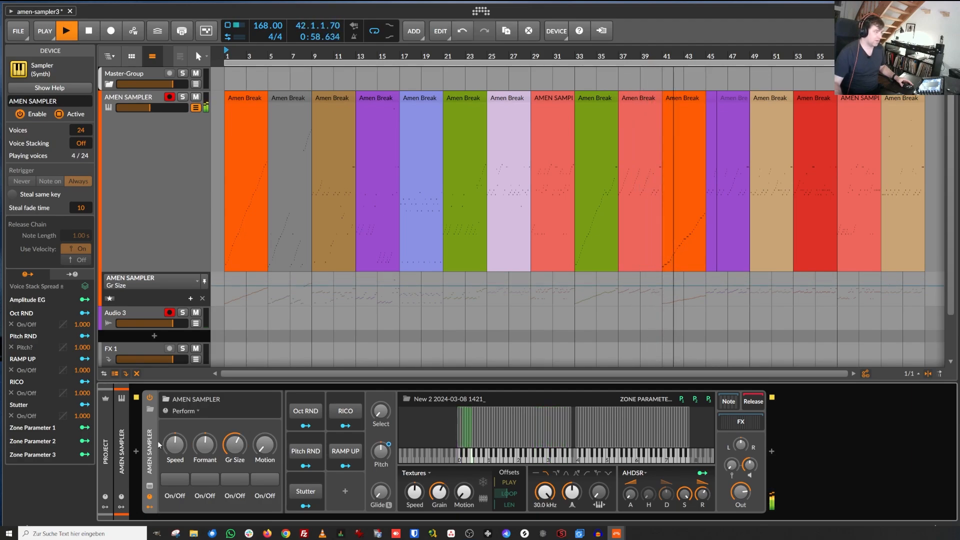
click(415, 473)
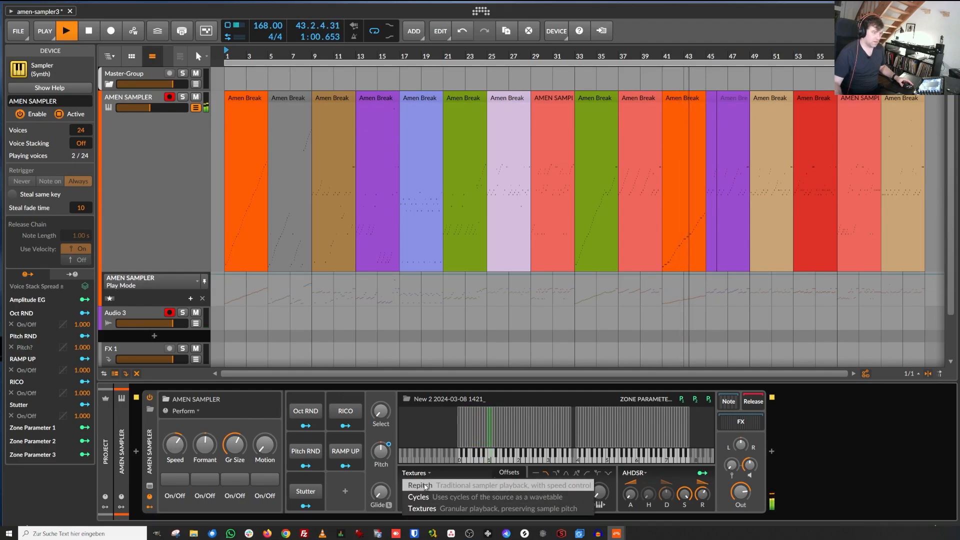
click(421, 485)
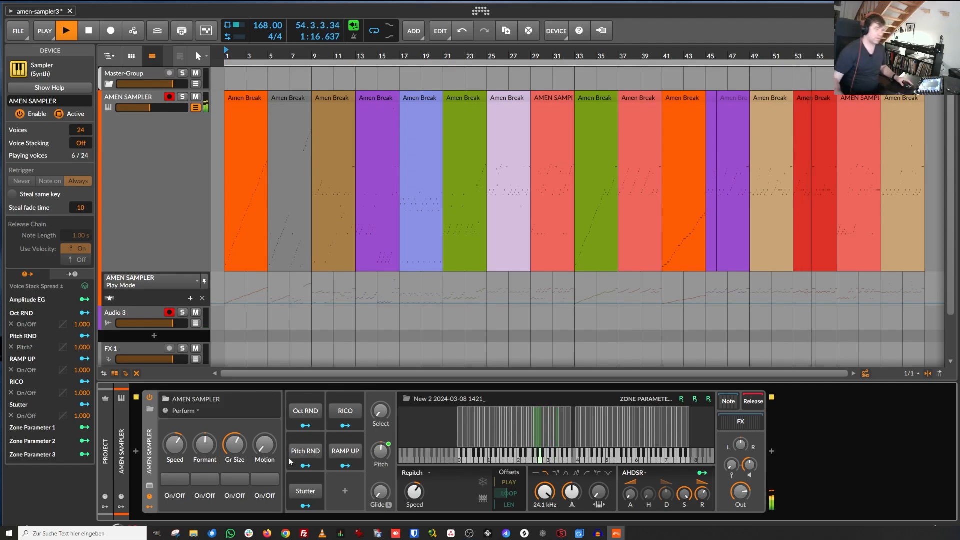
Step: Touch the Pitch remote knob and set the sampler filter cutoff to 30.0 kHz
click(383, 451)
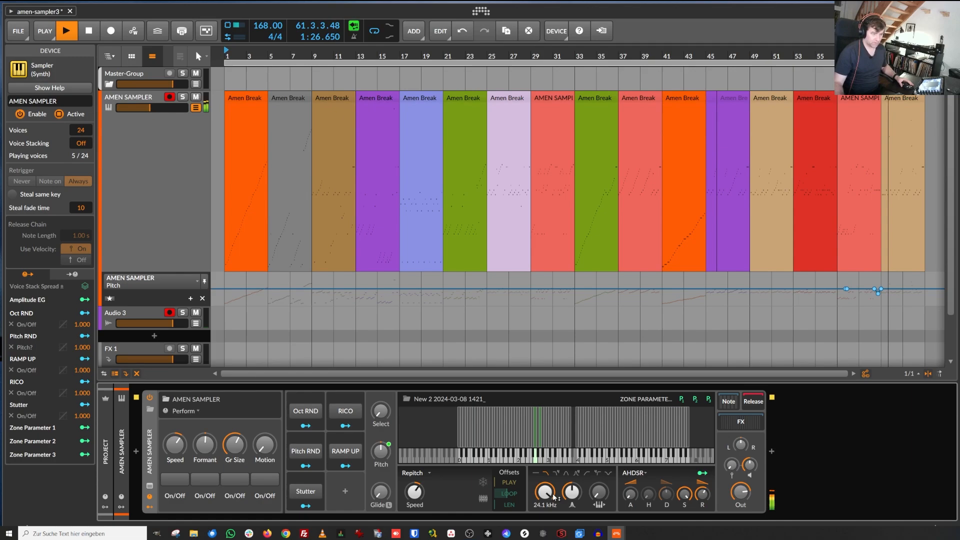
drag(547, 495, 546, 521)
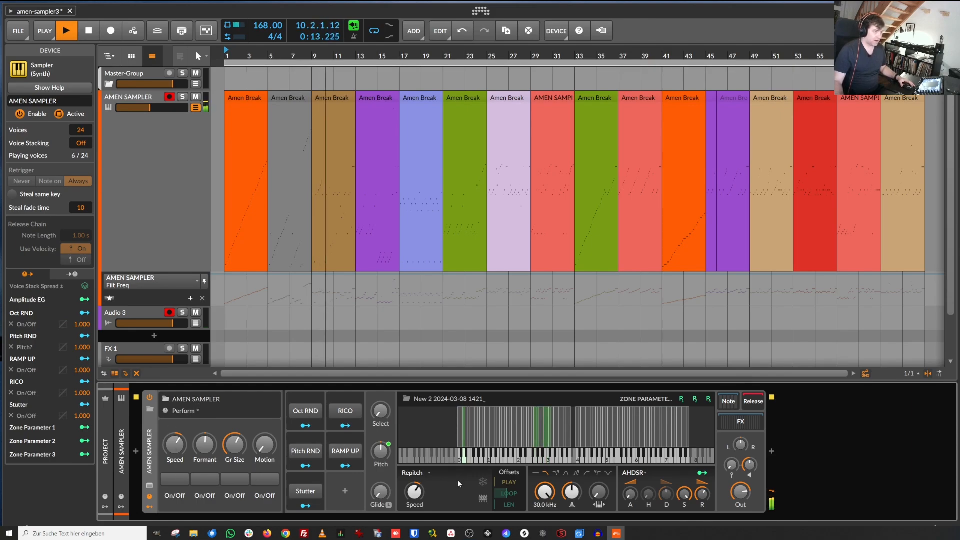
Step: Open the sampler's FX chain, enable the Bit-8 device and raise its Mix
click(761, 419)
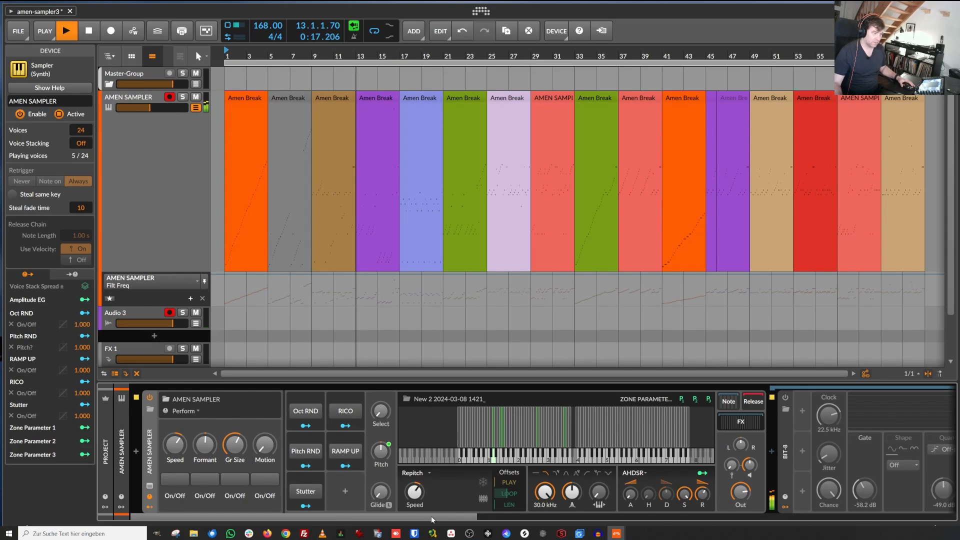
drag(431, 515, 571, 509)
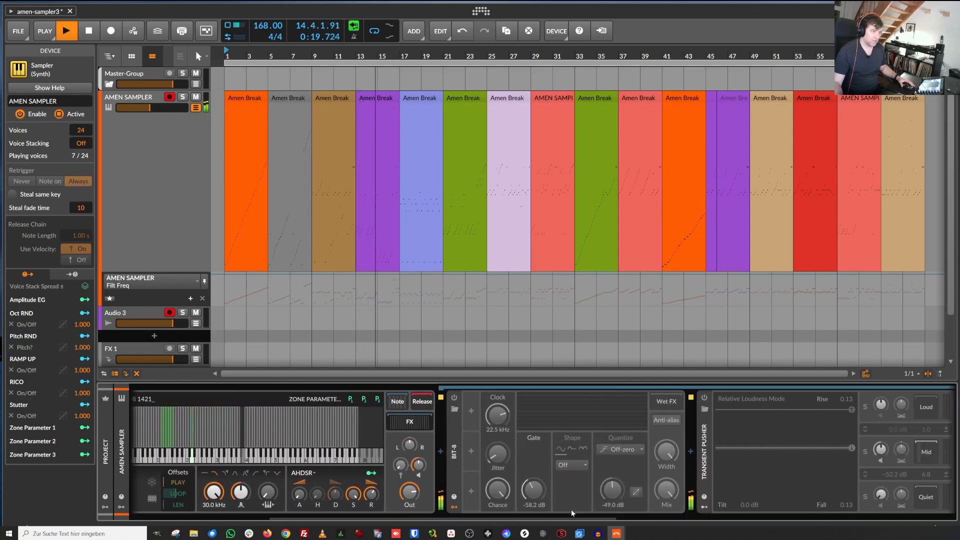
click(455, 397)
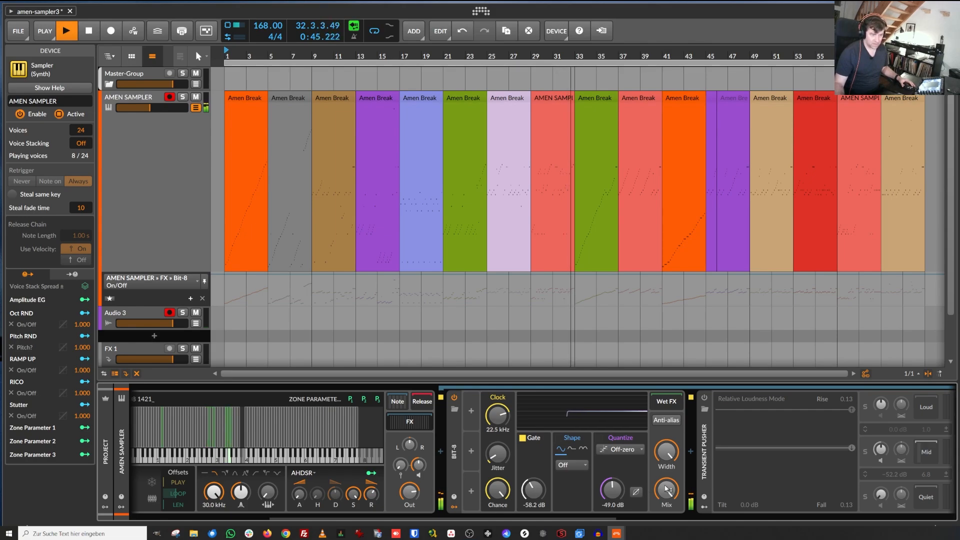
drag(667, 490, 666, 465)
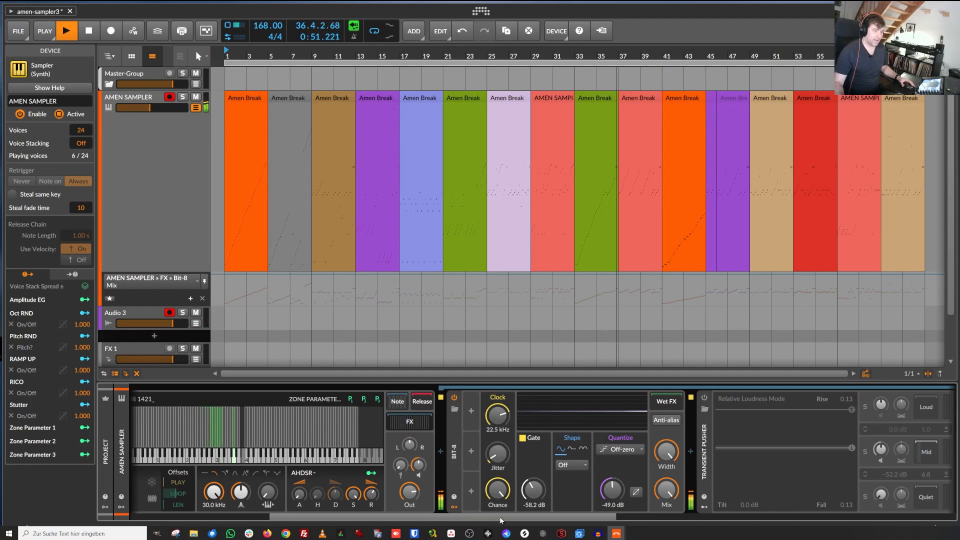
Step: Enable the Transient Pusher device further along the FX chain
drag(500, 517, 586, 518)
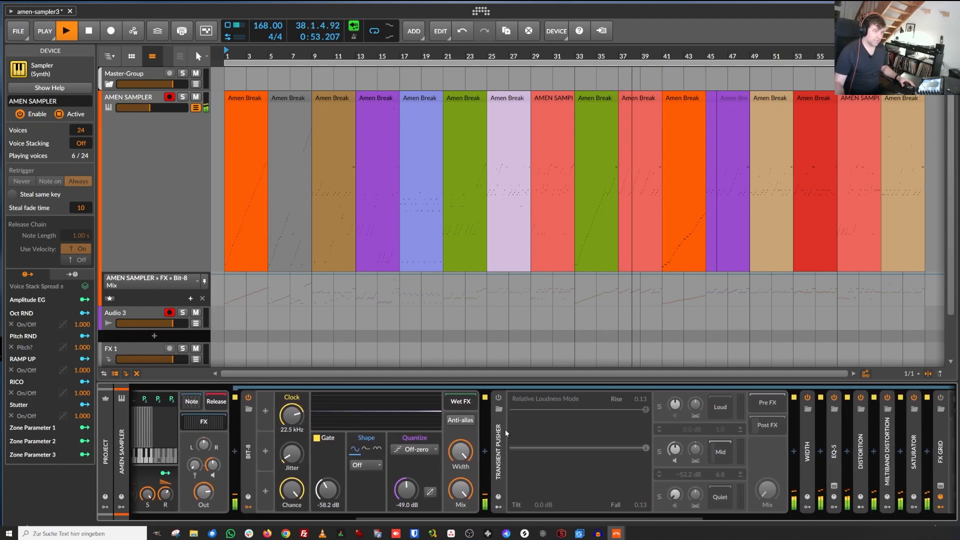
click(498, 397)
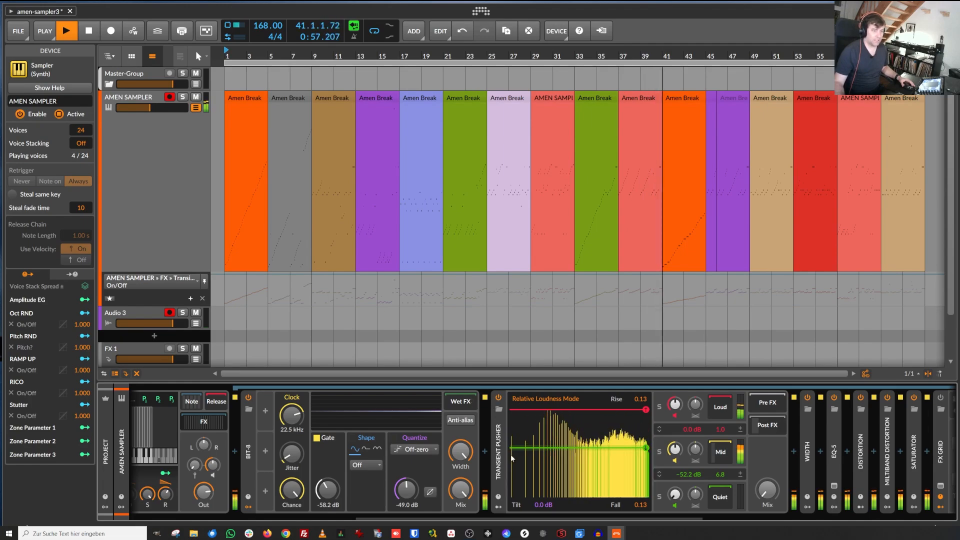
drag(550, 517, 627, 518)
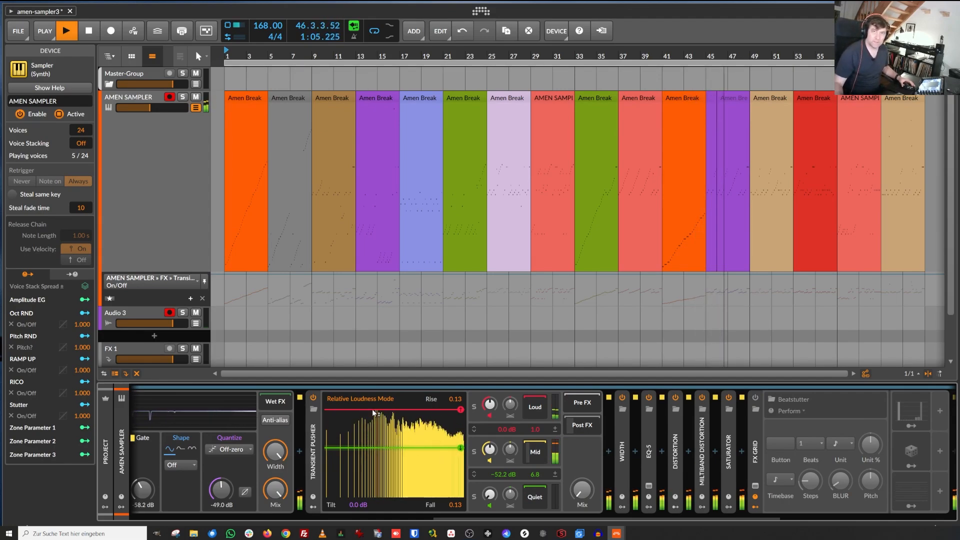
Step: Sweep the FX container's Mix knob repeatedly between 0% and 100%, leaving it at about 50.7%
click(580, 491)
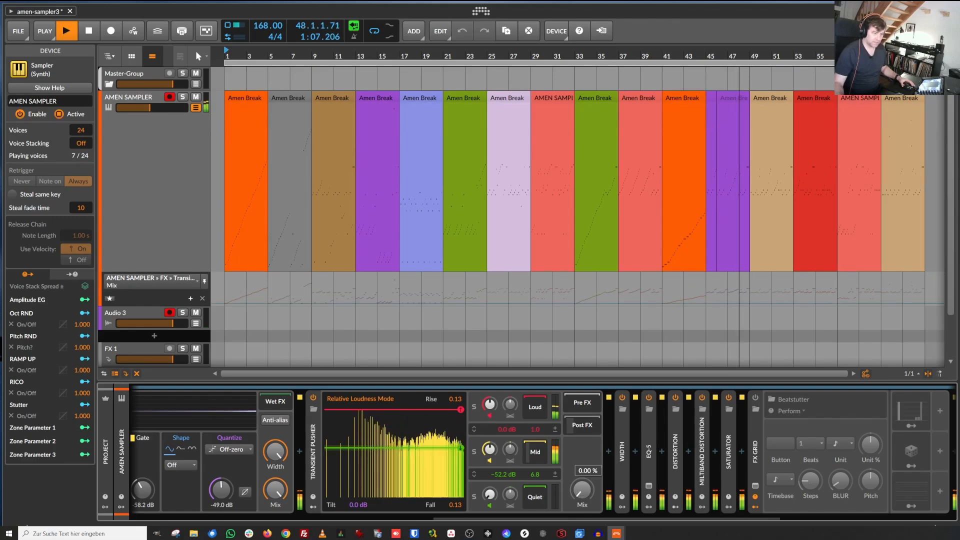
drag(581, 490, 582, 410)
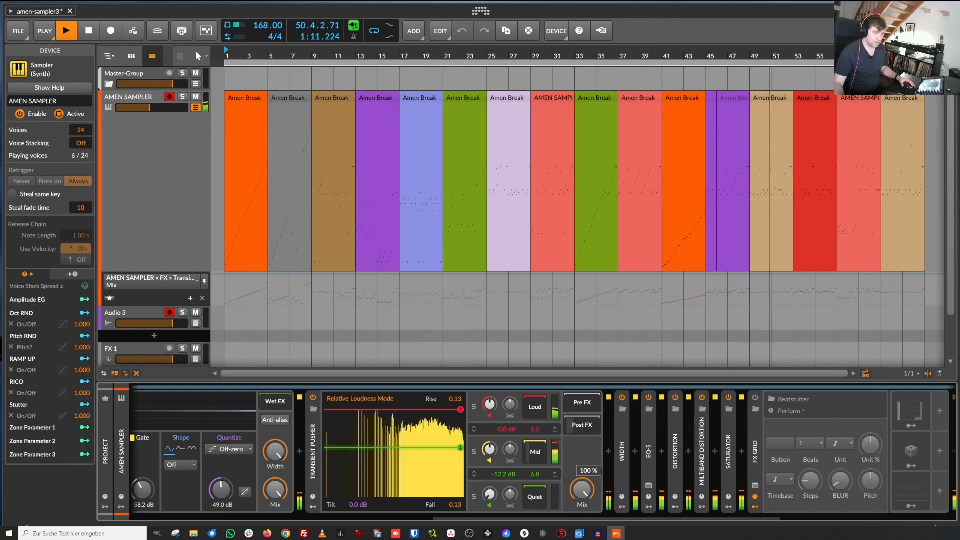
drag(581, 490, 581, 535)
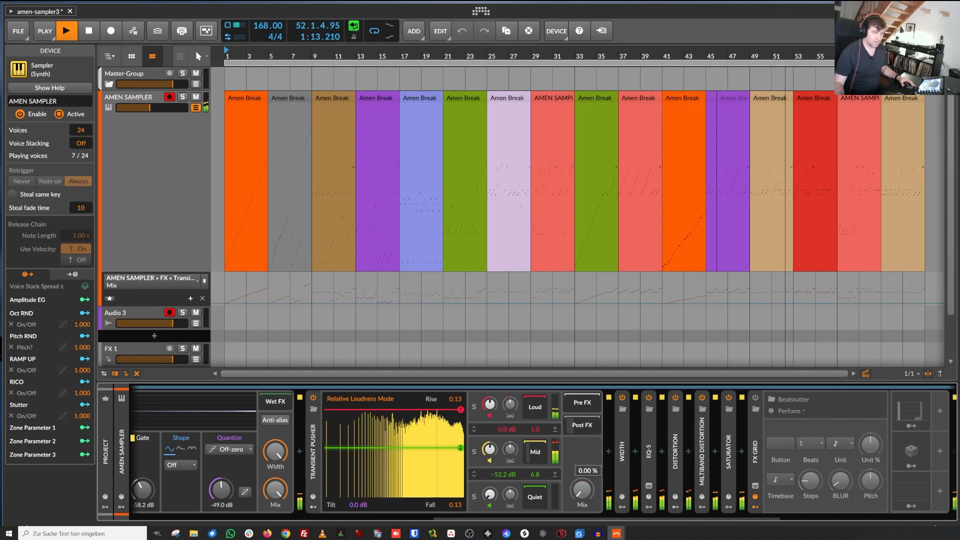
drag(581, 490, 581, 430)
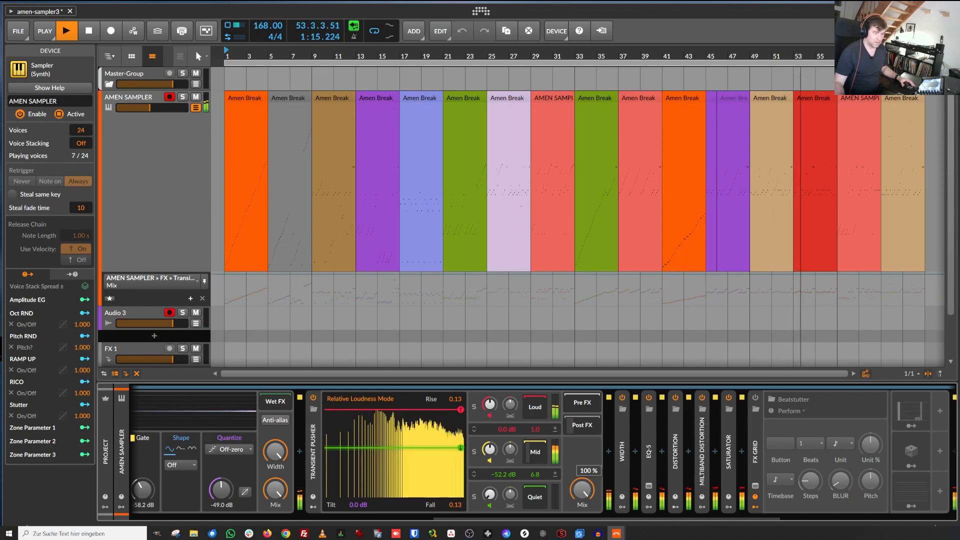
drag(582, 490, 581, 535)
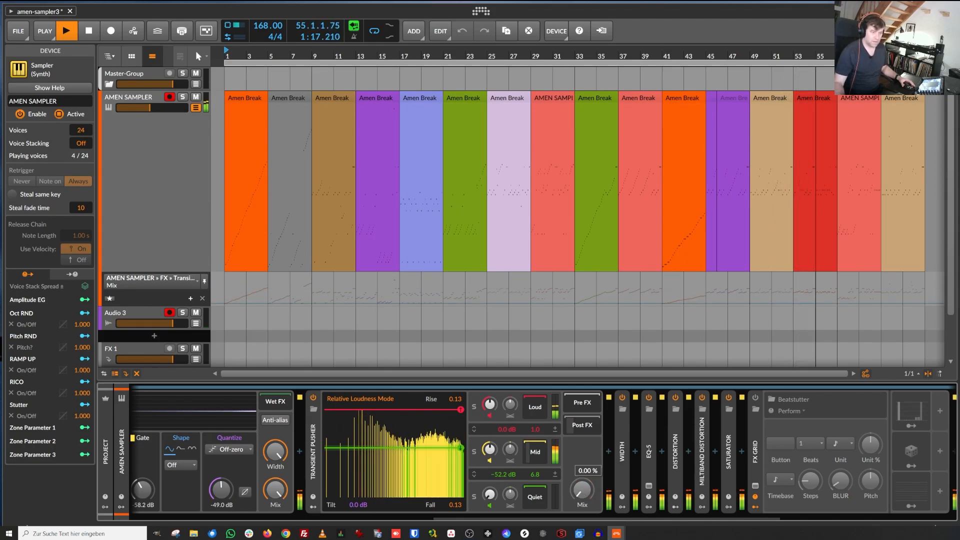
drag(581, 490, 581, 430)
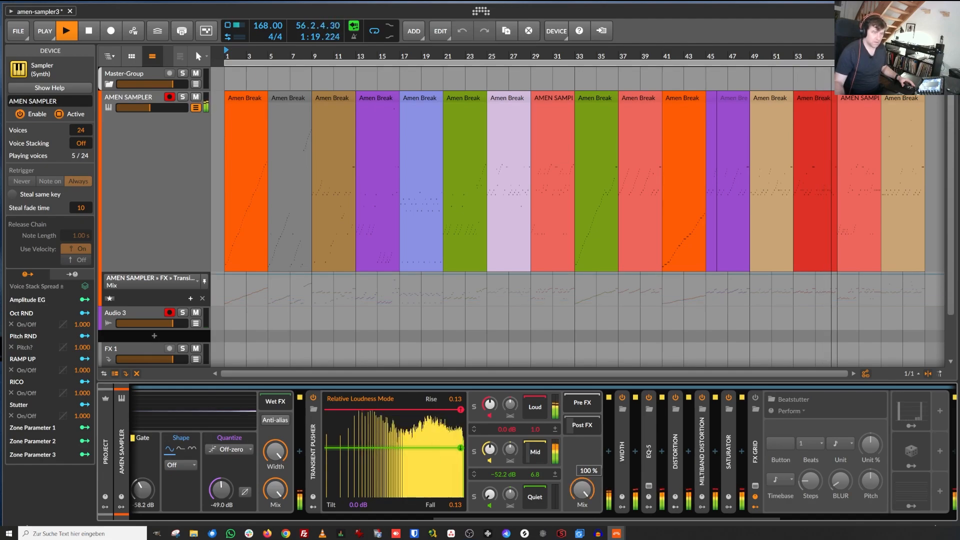
drag(581, 490, 582, 535)
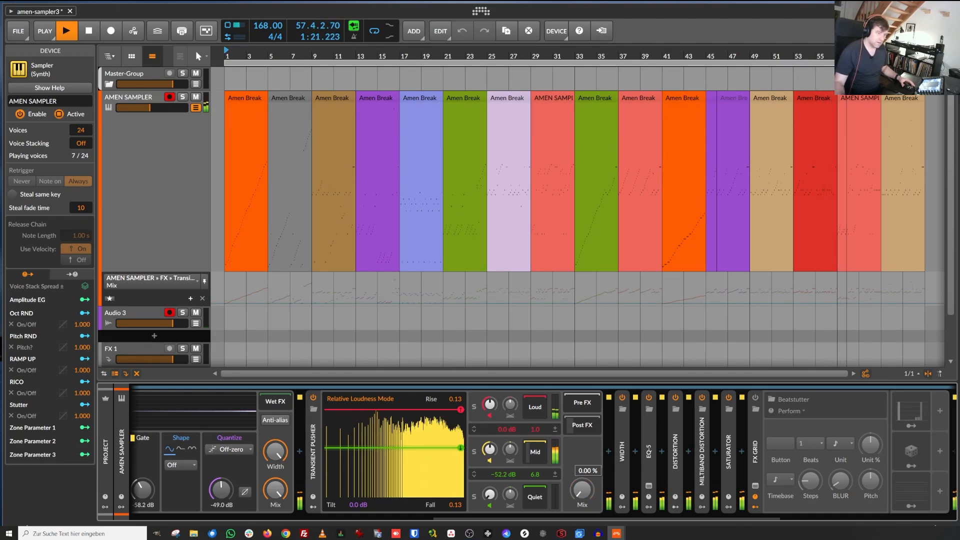
drag(581, 490, 581, 430)
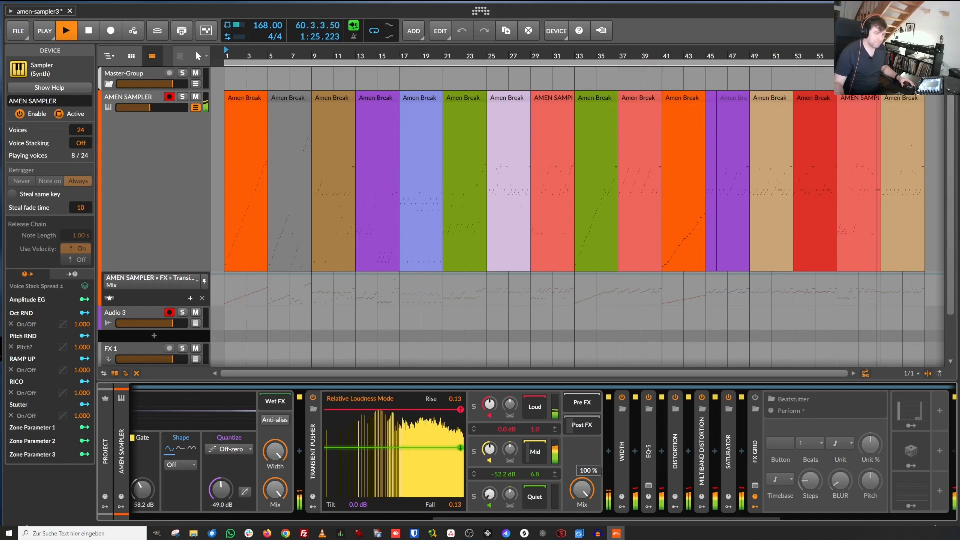
drag(581, 490, 582, 515)
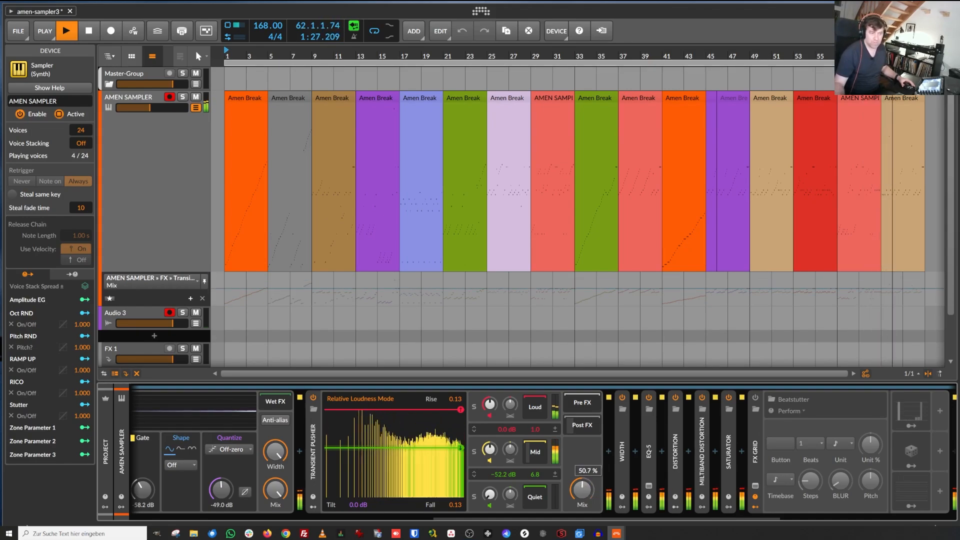
Step: Expand the Width device in the FX chain
double_click(622, 427)
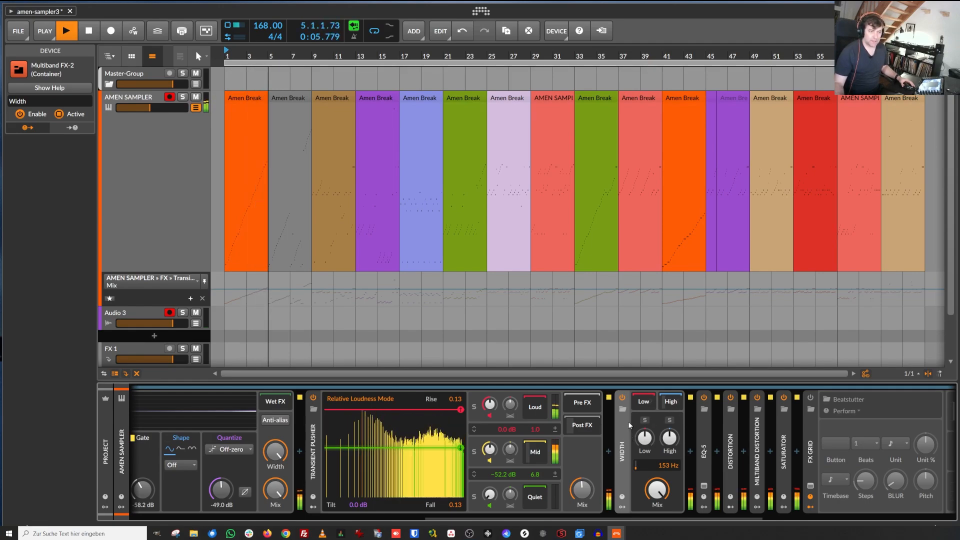
Step: Show the Width device's High band chain, then collapse the Width device
click(671, 402)
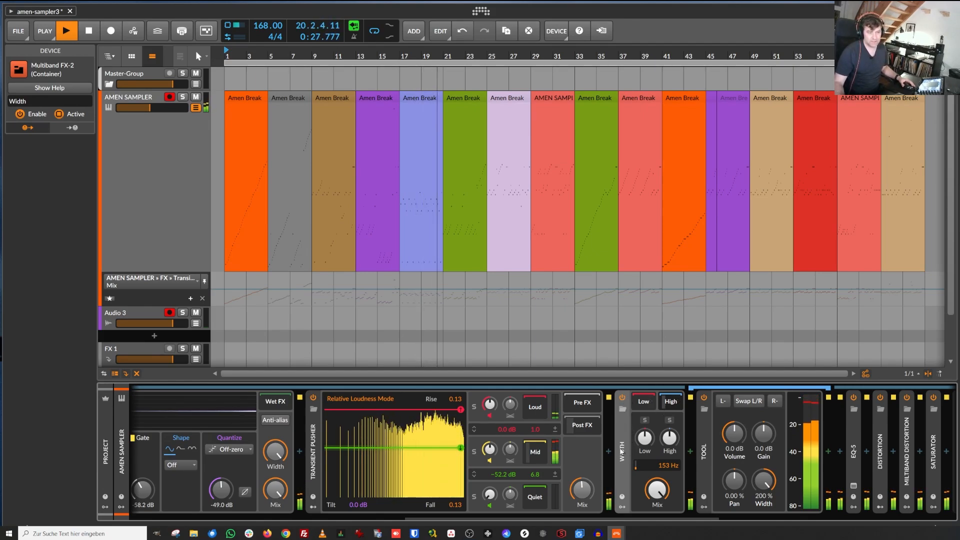
click(623, 432)
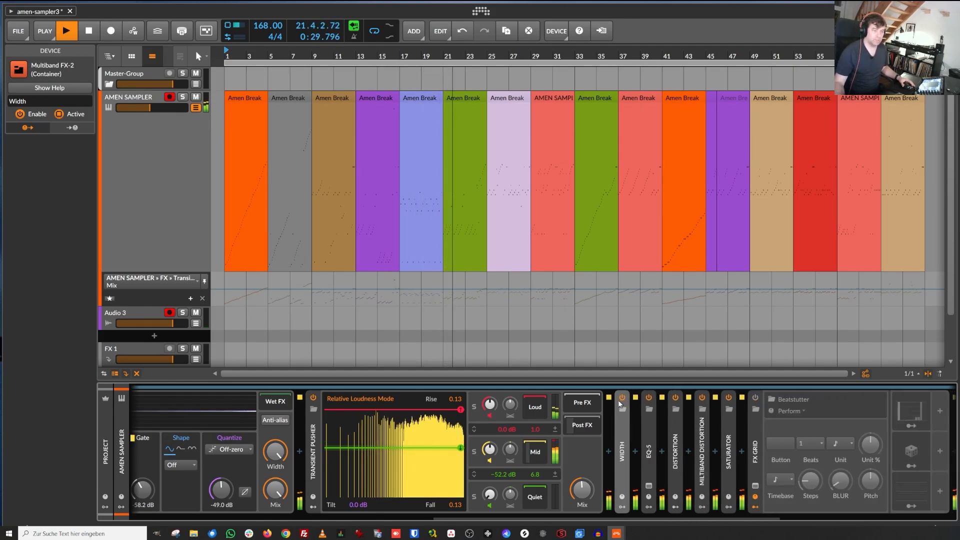
Step: Expand EQ-5 and pull its second band down to about 427 Hz and -0.4 dB, then collapse it
click(648, 430)
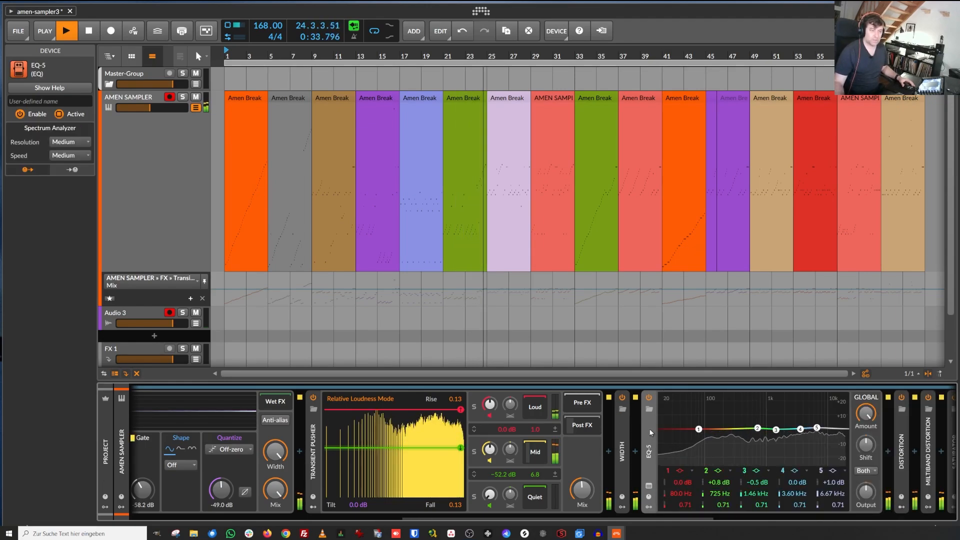
click(648, 429)
click(649, 431)
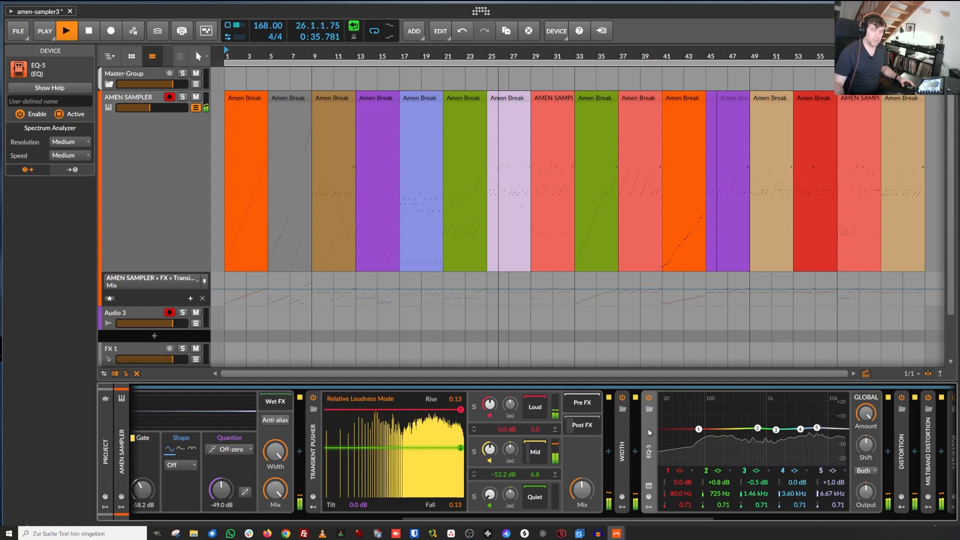
mouse_move(757, 430)
mouse_down()
mouse_move(731, 414)
mouse_move(797, 405)
mouse_move(733, 449)
mouse_move(765, 409)
mouse_move(795, 407)
mouse_move(785, 430)
mouse_move(739, 443)
mouse_move(745, 433)
mouse_up()
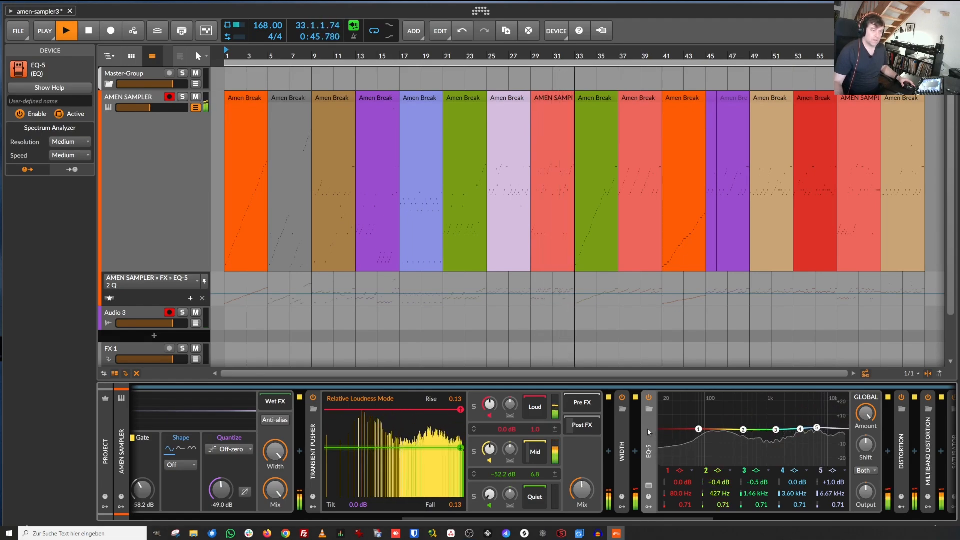
click(647, 428)
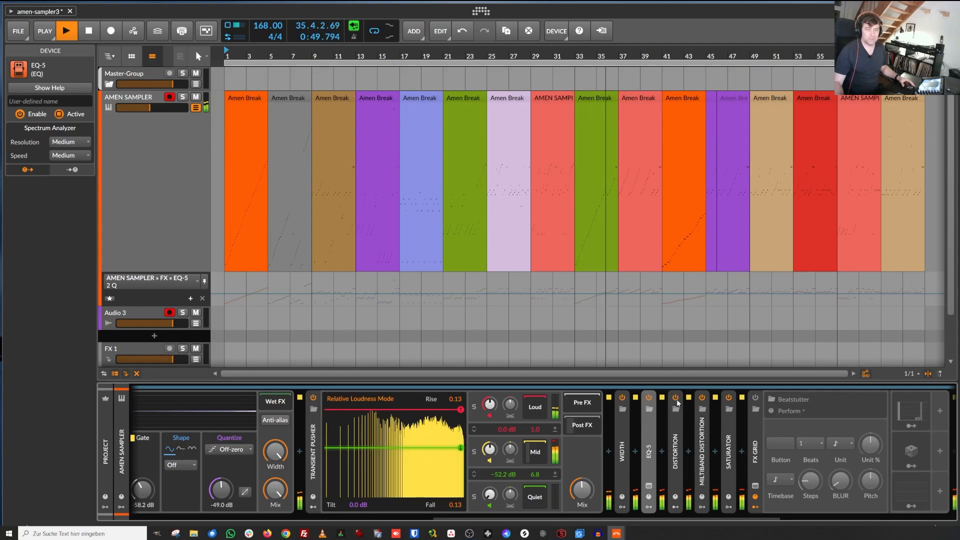
Step: Expand the Distortion container and reveal the devices inside its chain
click(672, 429)
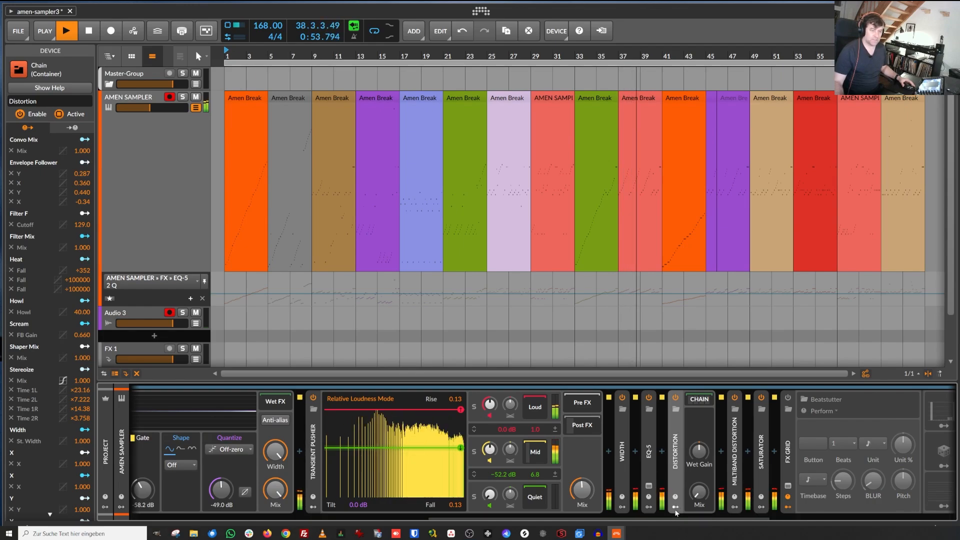
drag(668, 518, 779, 519)
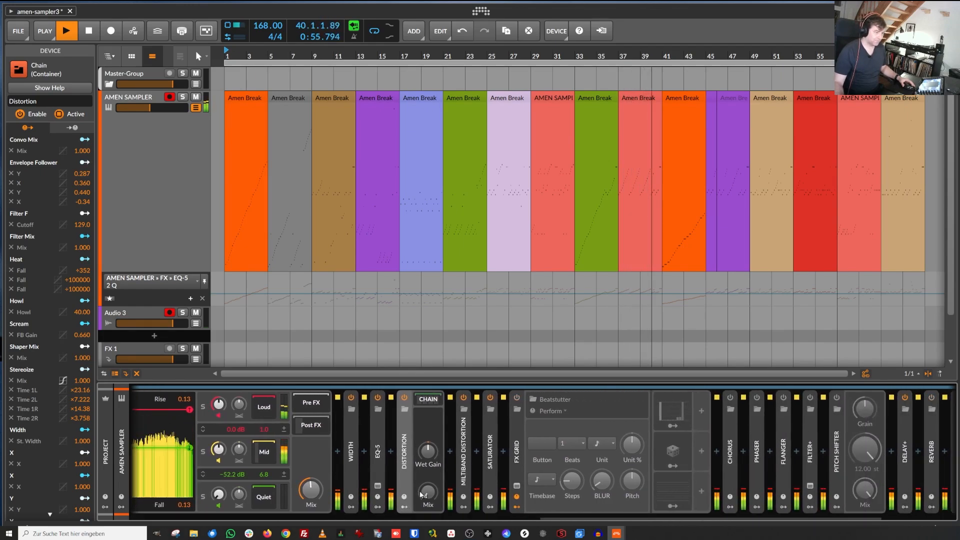
click(439, 400)
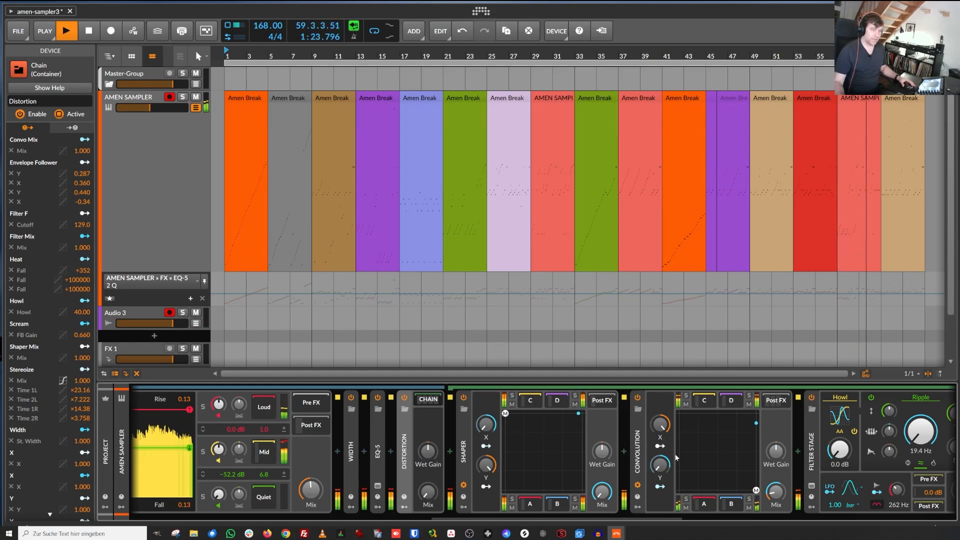
scroll(496, 520, right, 3)
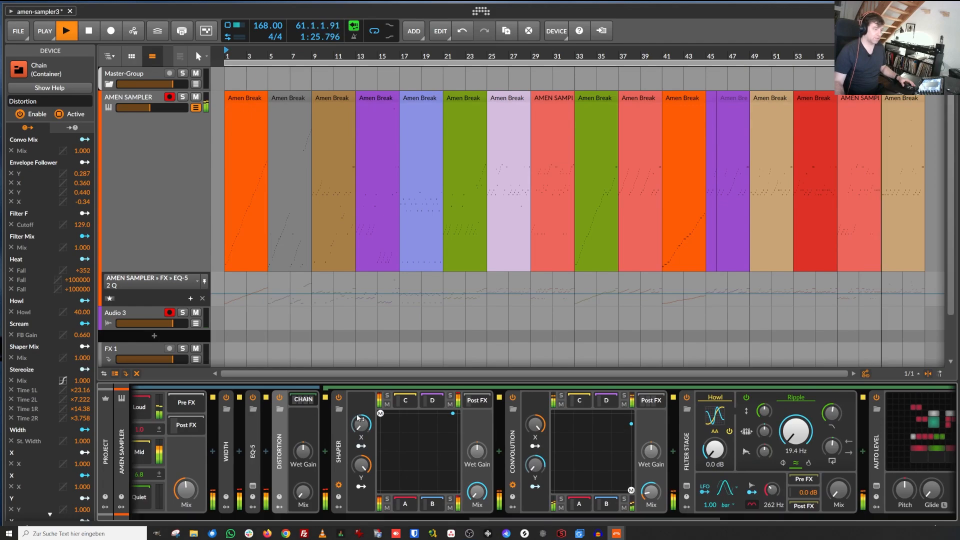
Step: Inspect the Shaper XY device's C, D, A and B slot chains in turn
click(414, 405)
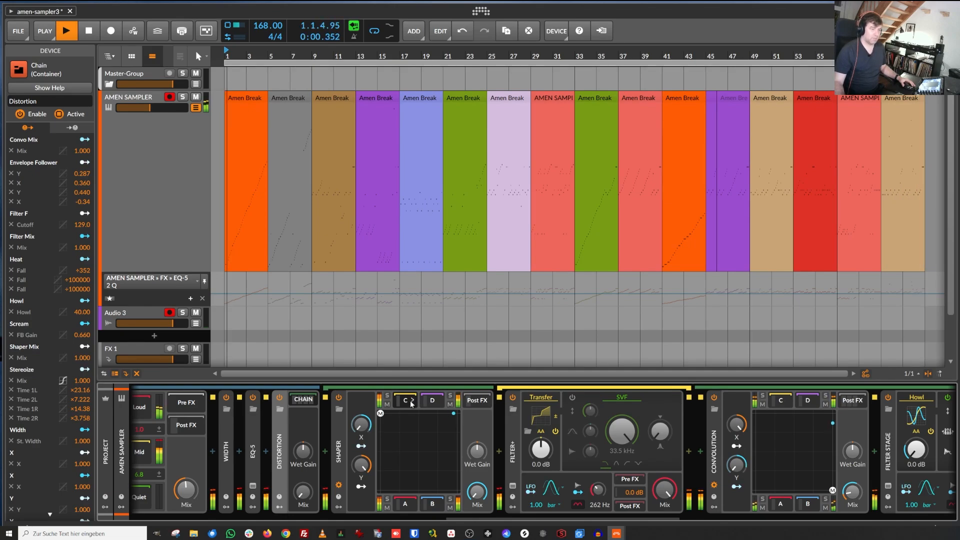
click(440, 403)
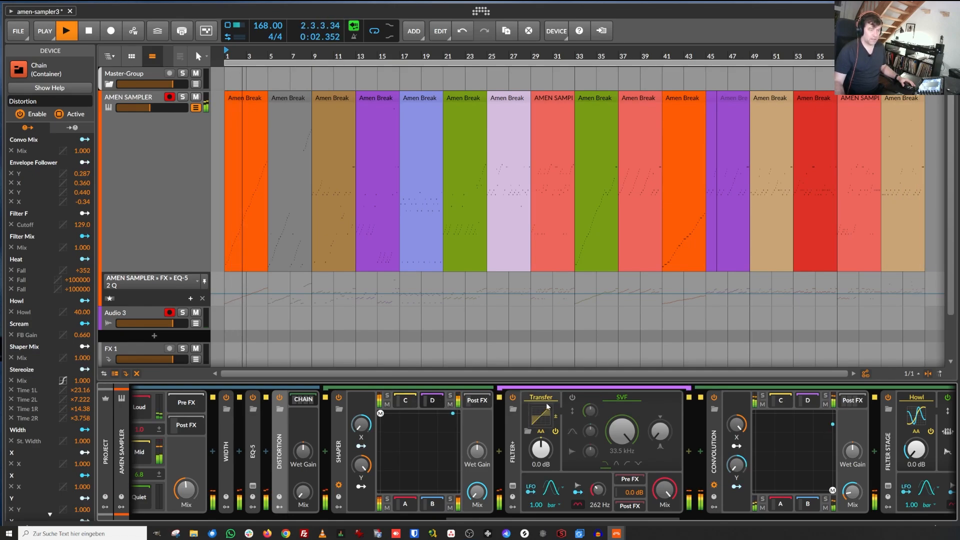
click(414, 504)
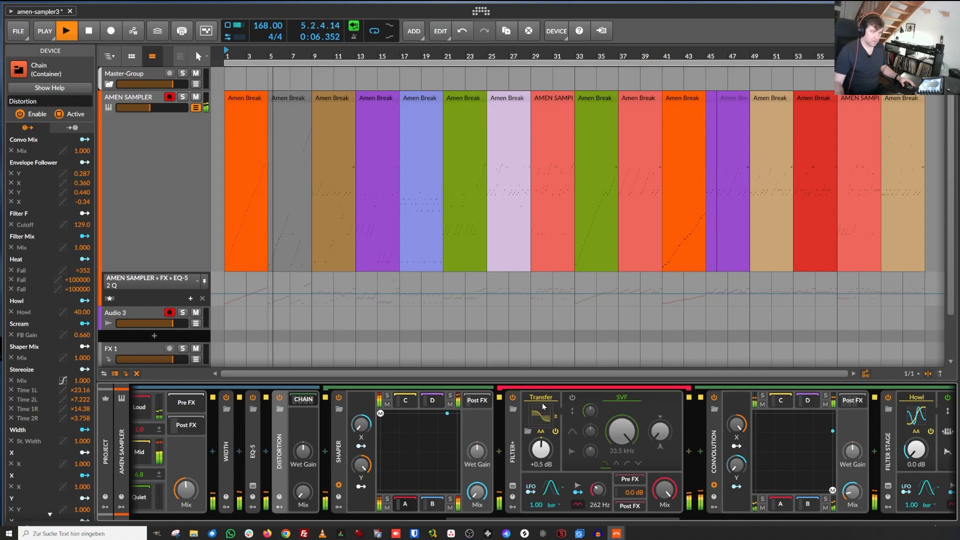
click(441, 505)
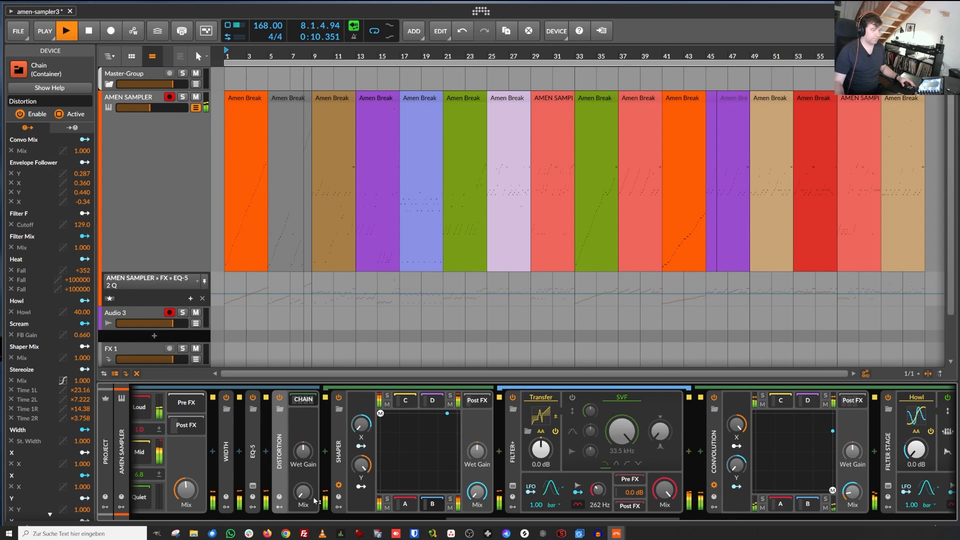
Step: Raise the Distortion container's Mix and move the Shaper's XY puck around its pad
drag(304, 495, 304, 478)
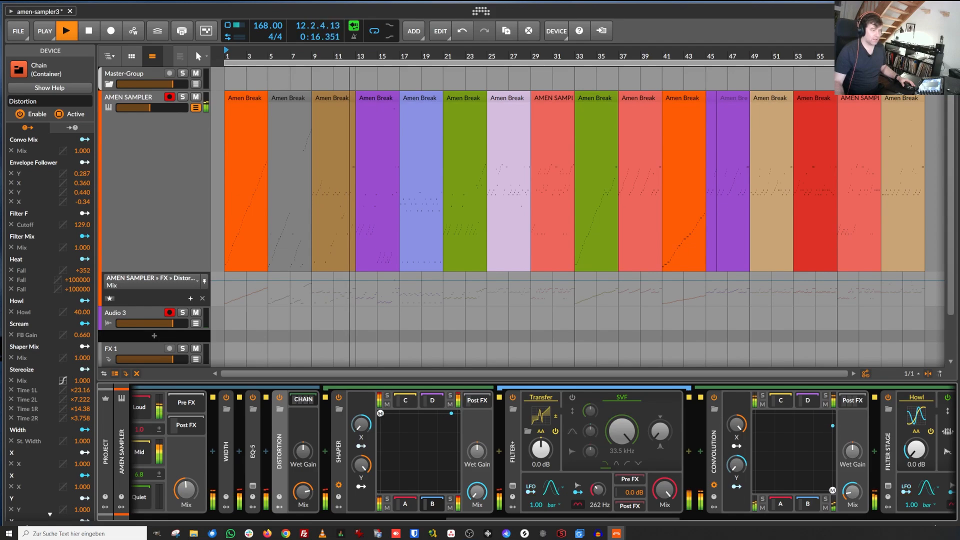
mouse_move(381, 413)
mouse_down()
mouse_move(400, 424)
mouse_move(459, 423)
mouse_move(378, 489)
mouse_up()
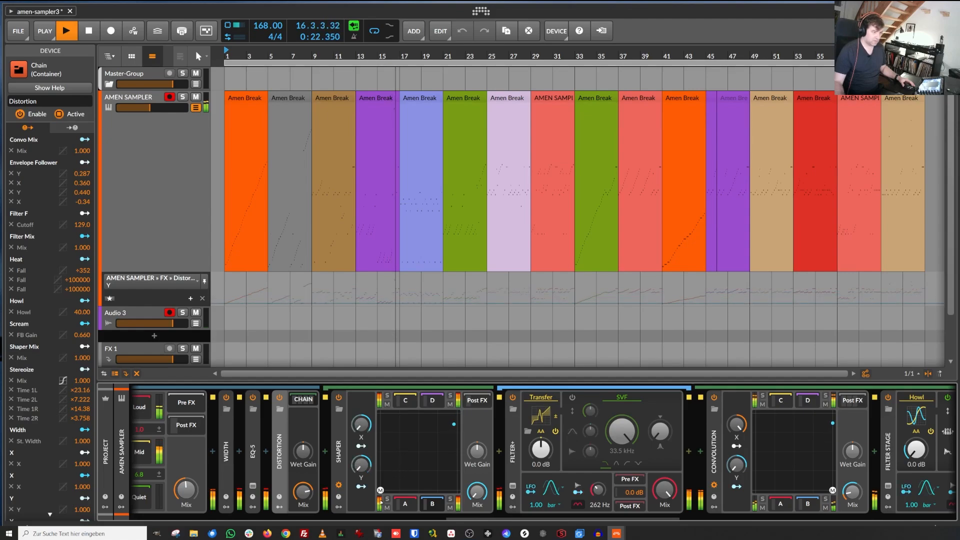
drag(416, 521, 381, 526)
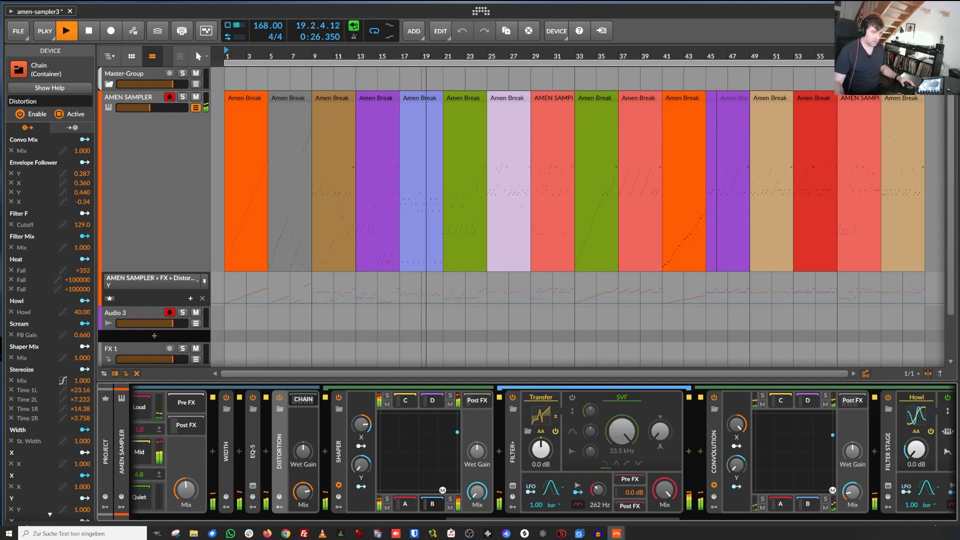
mouse_move(459, 494)
mouse_down()
mouse_move(446, 430)
mouse_move(380, 442)
mouse_move(372, 498)
mouse_move(381, 424)
mouse_up()
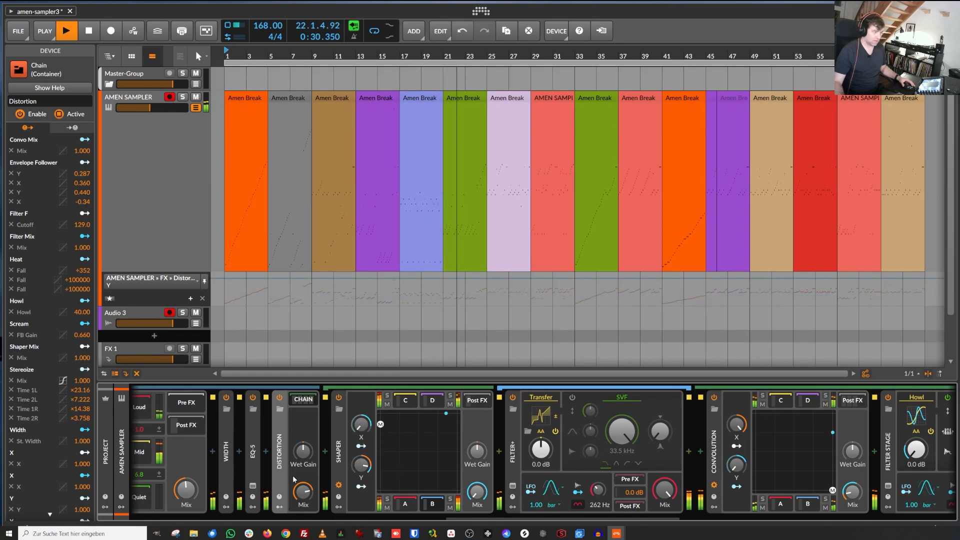
mouse_move(307, 494)
mouse_down()
mouse_move(307, 517)
mouse_move(307, 483)
mouse_up()
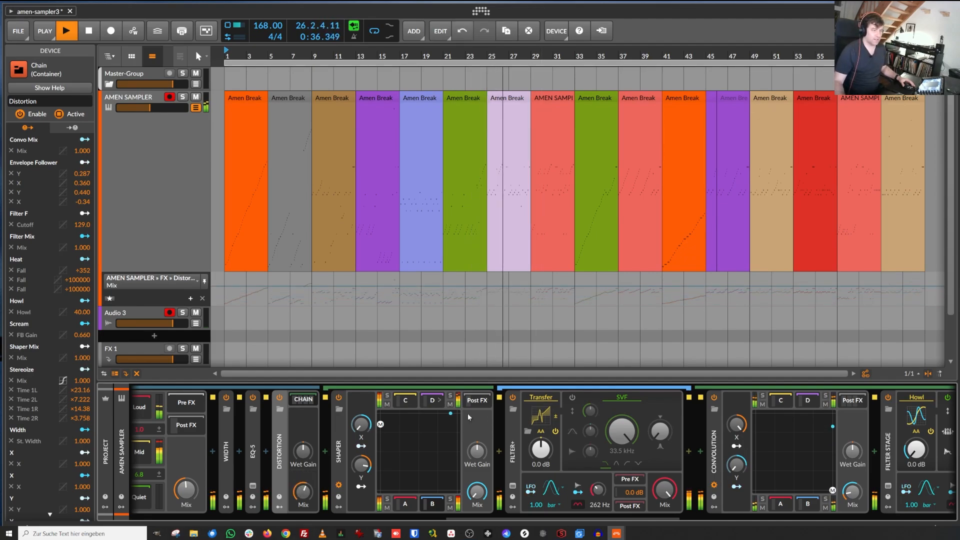
Step: Open the Filter+ Transfer curve, reshape its points with one at -12.5%, and close the editor
click(542, 417)
drag(601, 233, 581, 233)
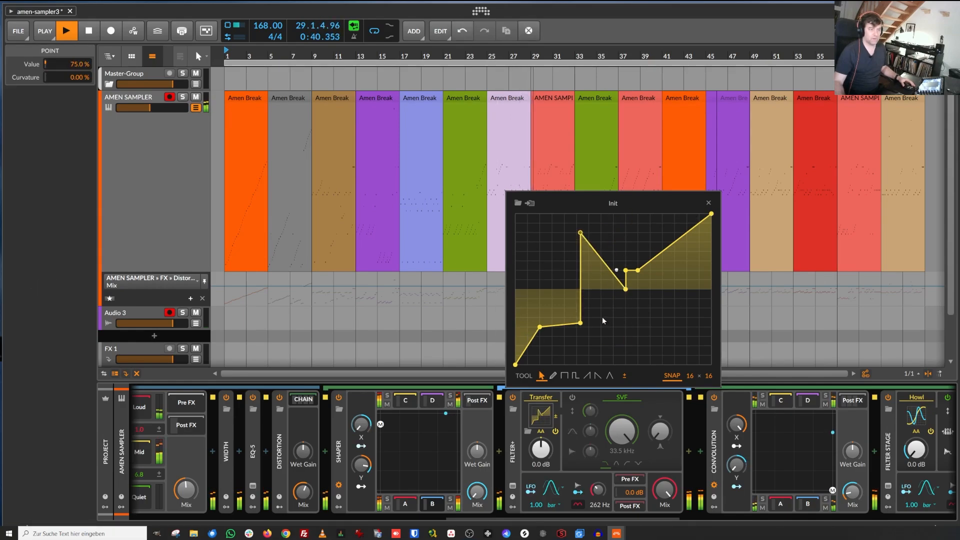
drag(580, 323, 539, 299)
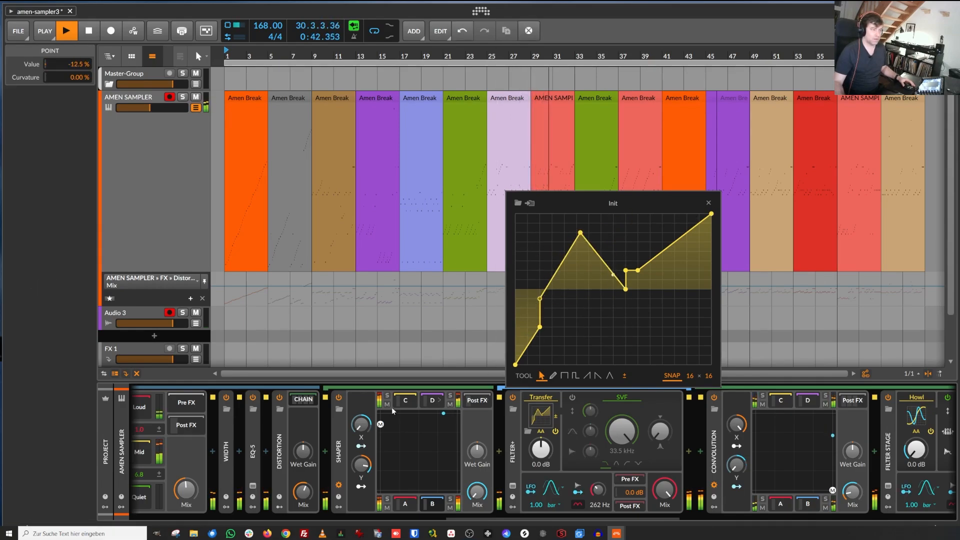
drag(418, 422, 417, 422)
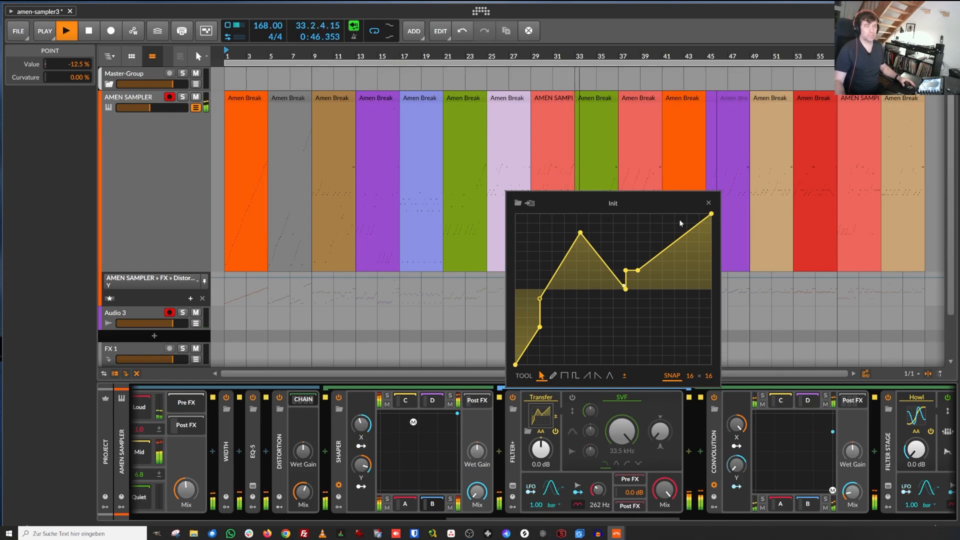
click(709, 203)
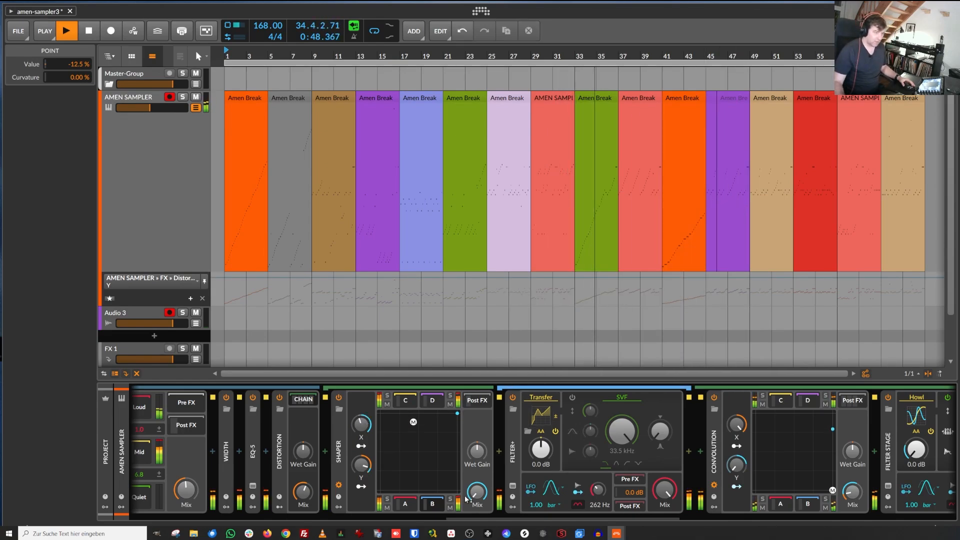
Step: Lower the Convolution device's Mix
drag(466, 519, 499, 520)
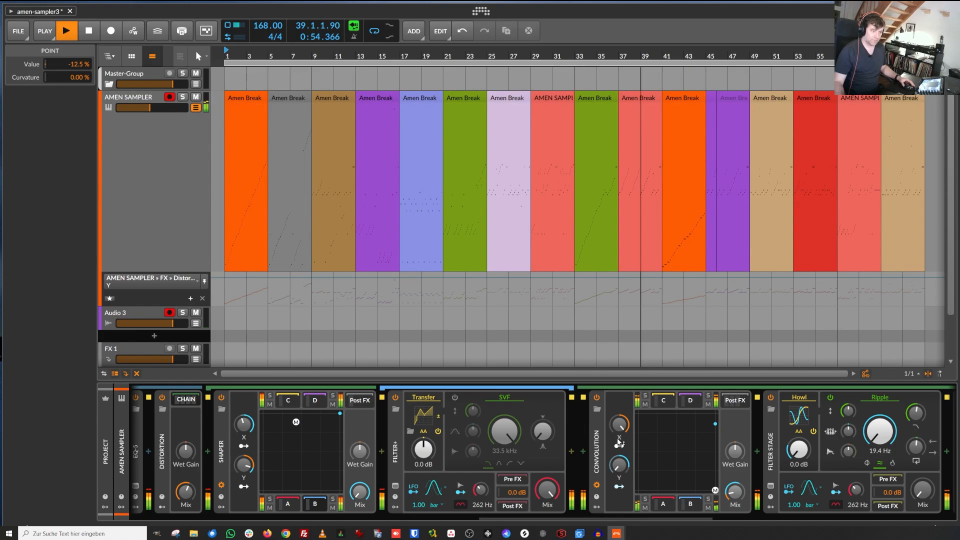
click(734, 492)
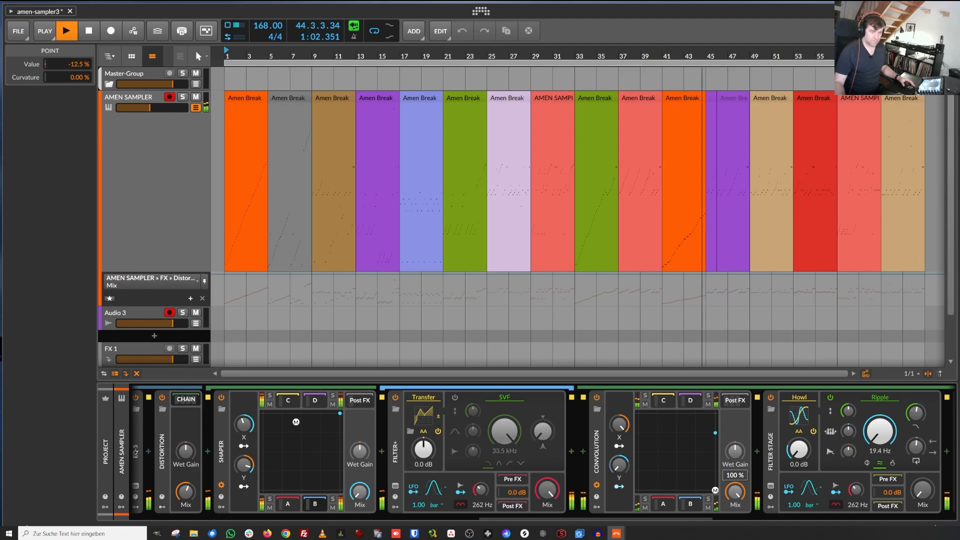
drag(735, 492, 734, 527)
Step: Turn the Distortion container's Mix down
drag(498, 522, 370, 519)
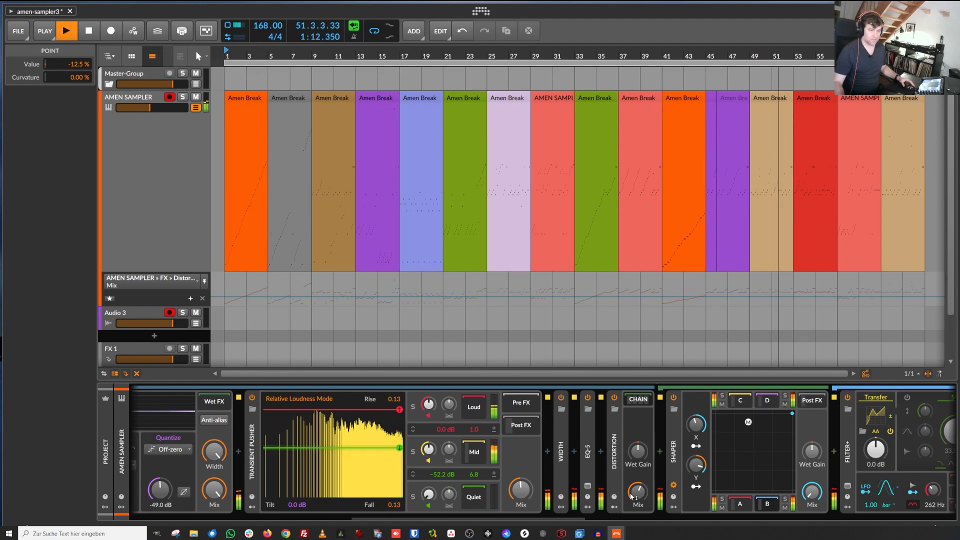
drag(638, 493, 638, 535)
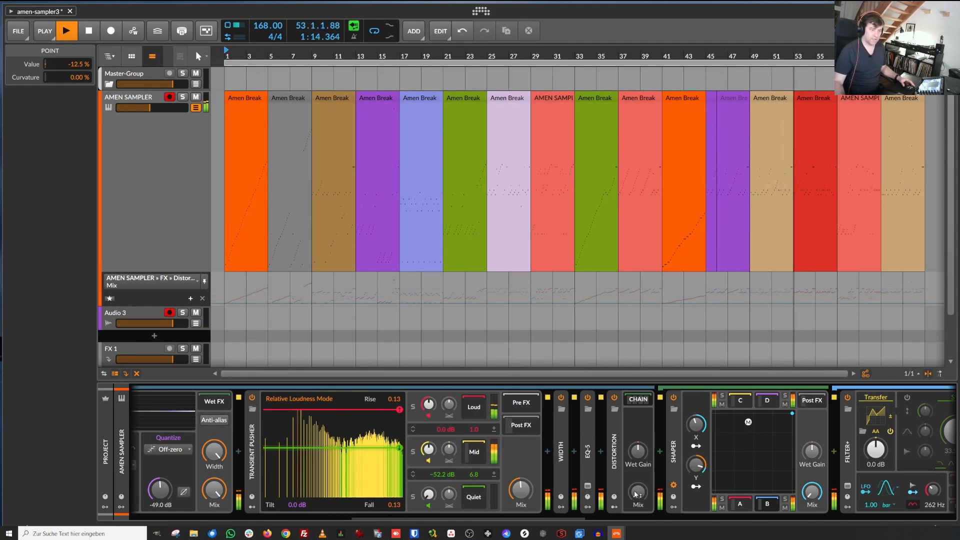
Step: Collapse the Distortion container and return to the start of the device chain
drag(540, 519, 593, 522)
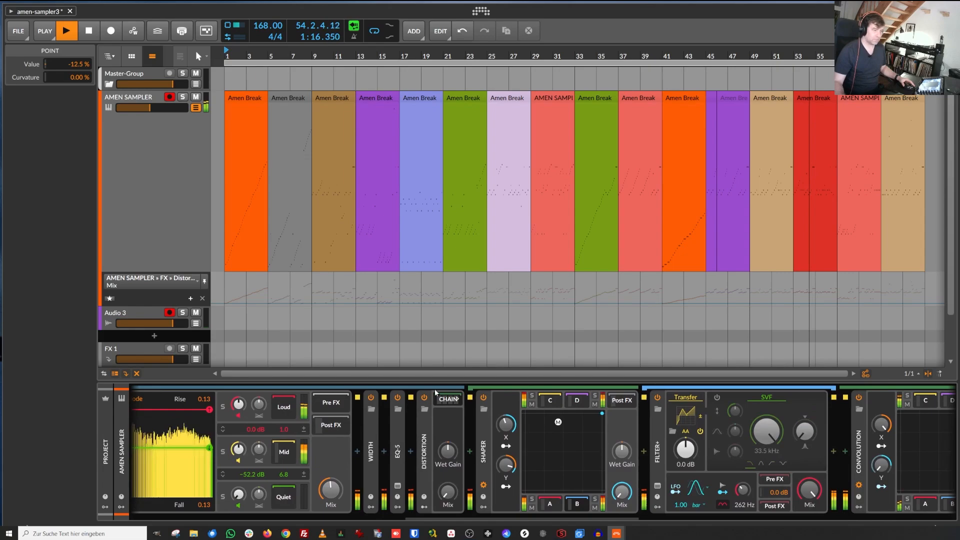
double_click(423, 427)
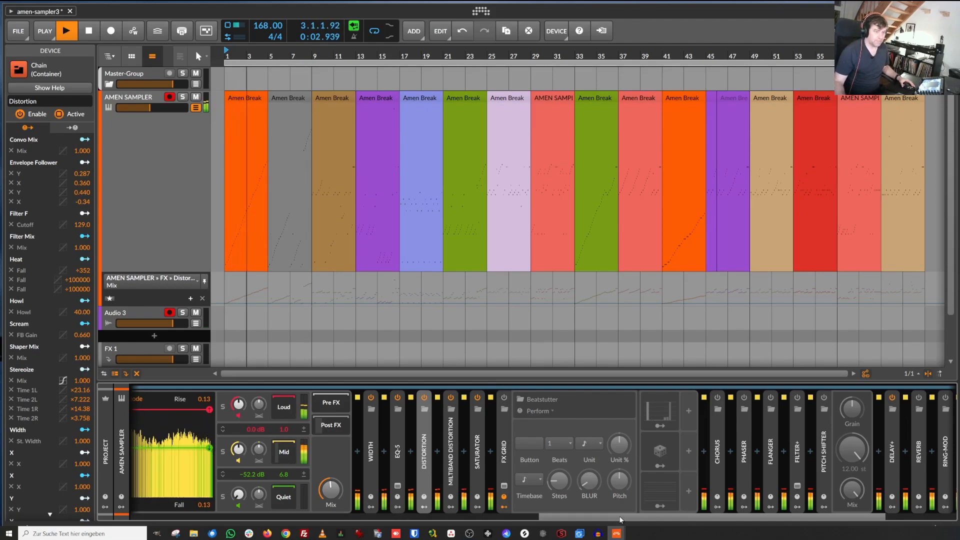
drag(618, 519, 203, 518)
Step: Switch the sampler's remote controls to the STUTTER / TRANSIENT page, then to the Overview page
click(176, 409)
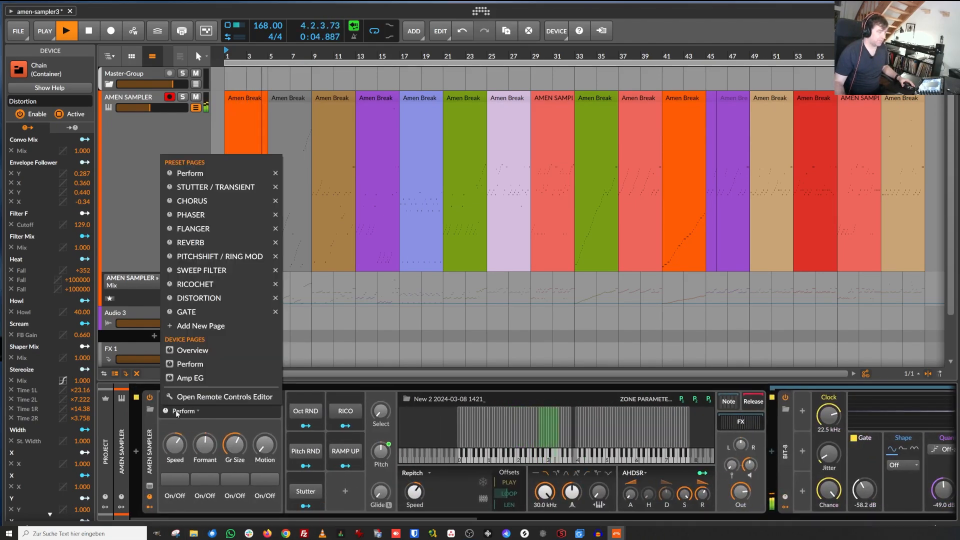
click(208, 190)
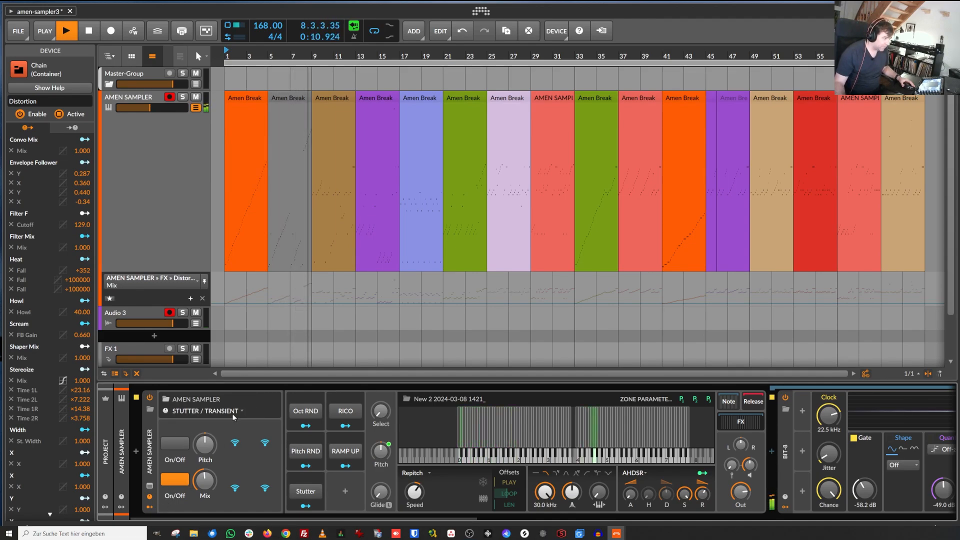
click(210, 411)
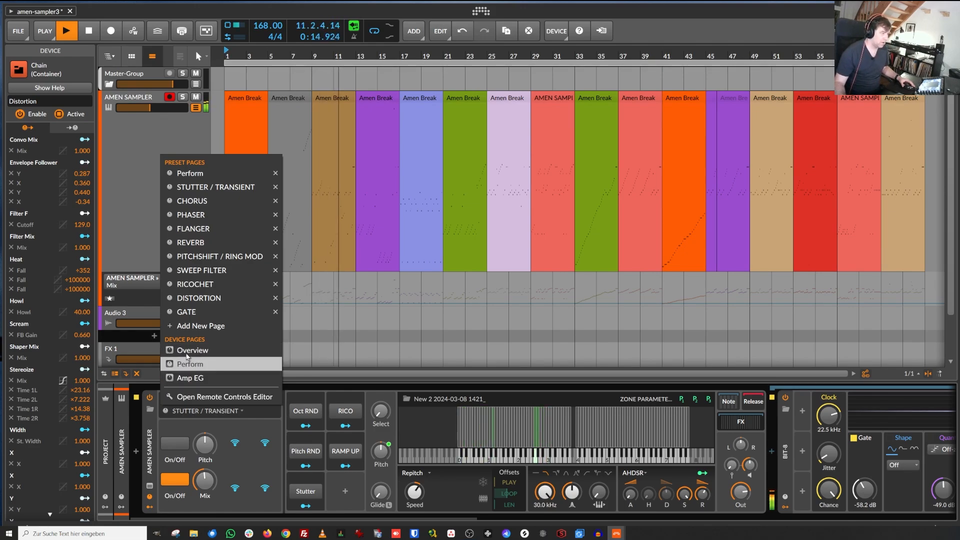
click(192, 351)
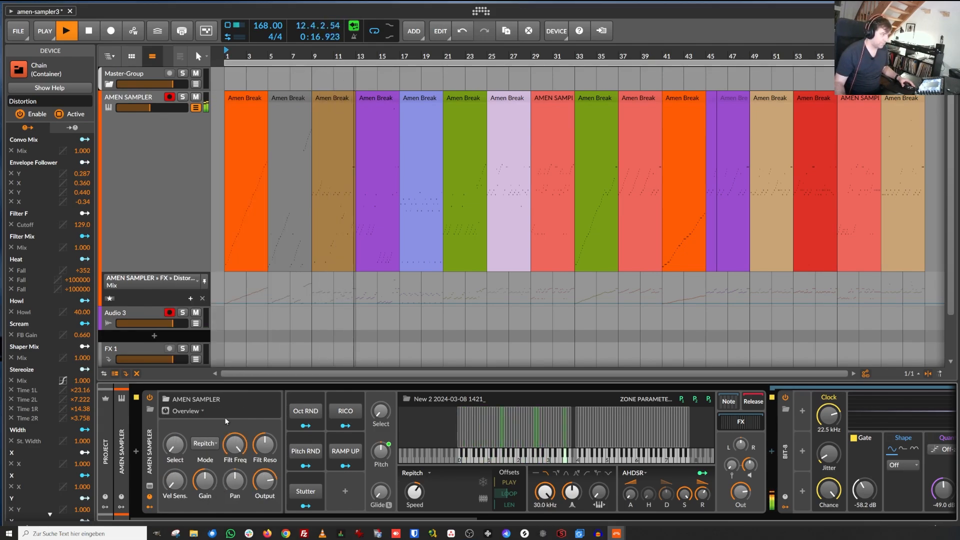
Step: Open the Remote Controls Editor for the sampler
click(200, 410)
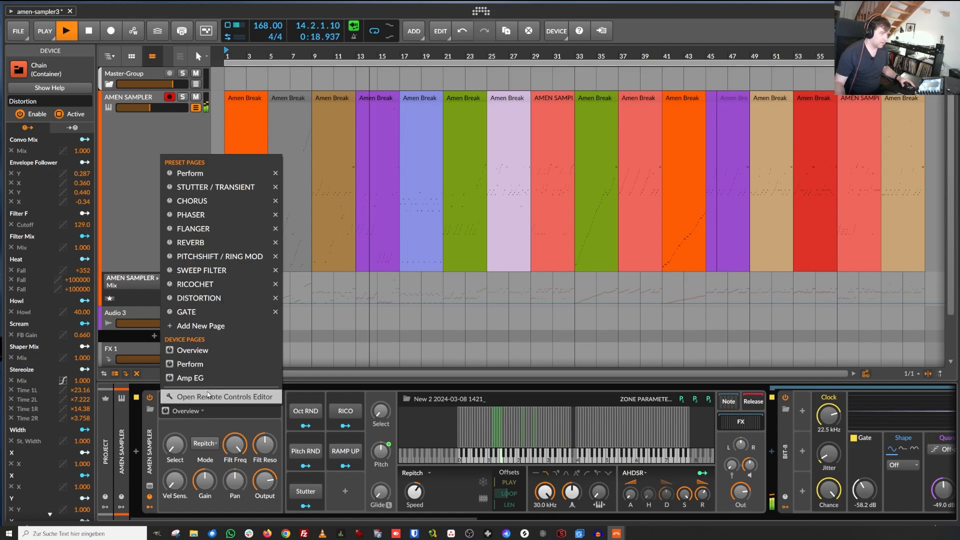
click(208, 396)
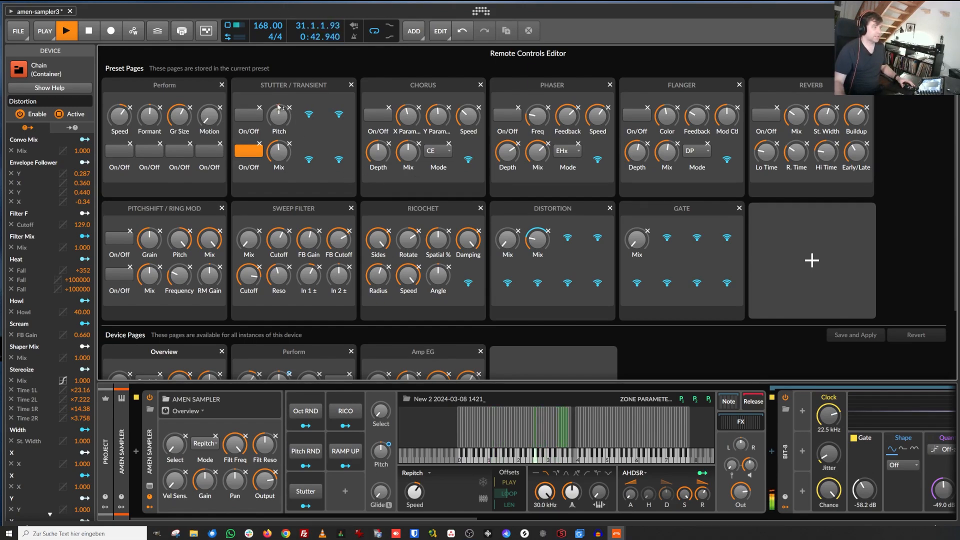
Step: Toggle the STUTTER / TRANSIENT page's first On/Off switch repeatedly during playback, leaving it on
click(244, 115)
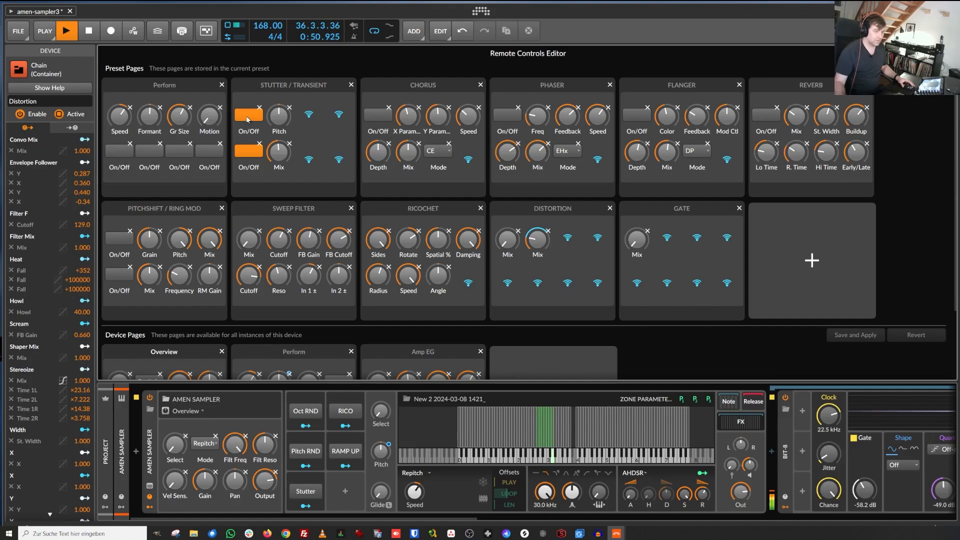
drag(461, 519, 890, 523)
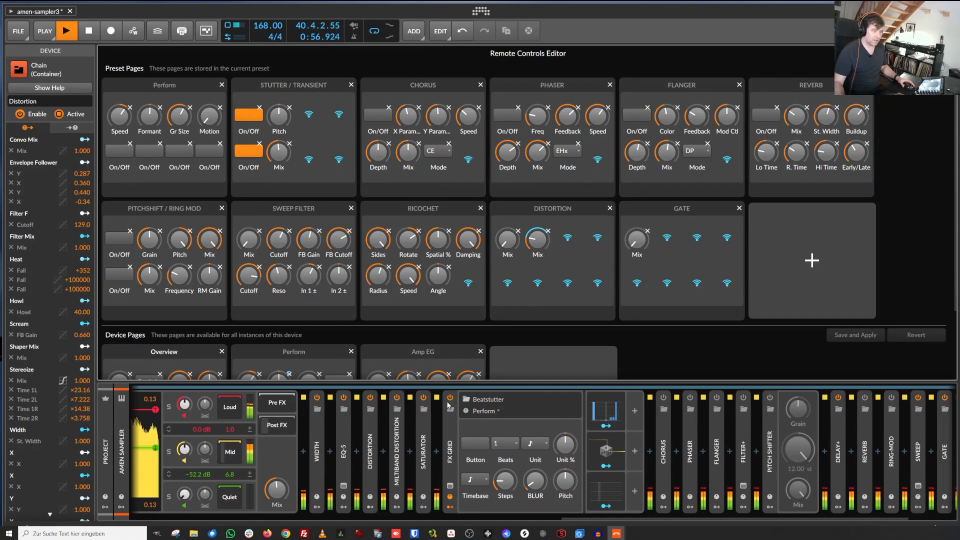
click(244, 120)
click(244, 120)
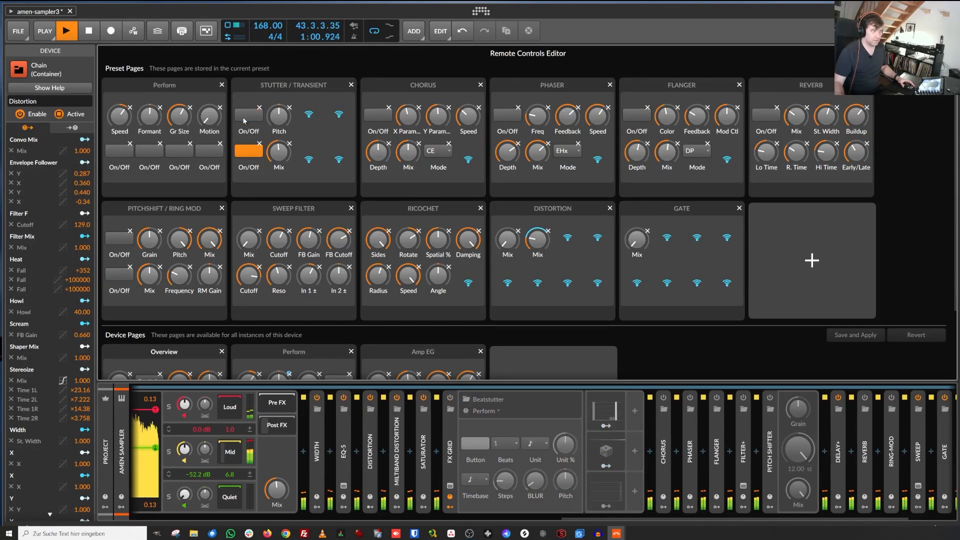
click(244, 120)
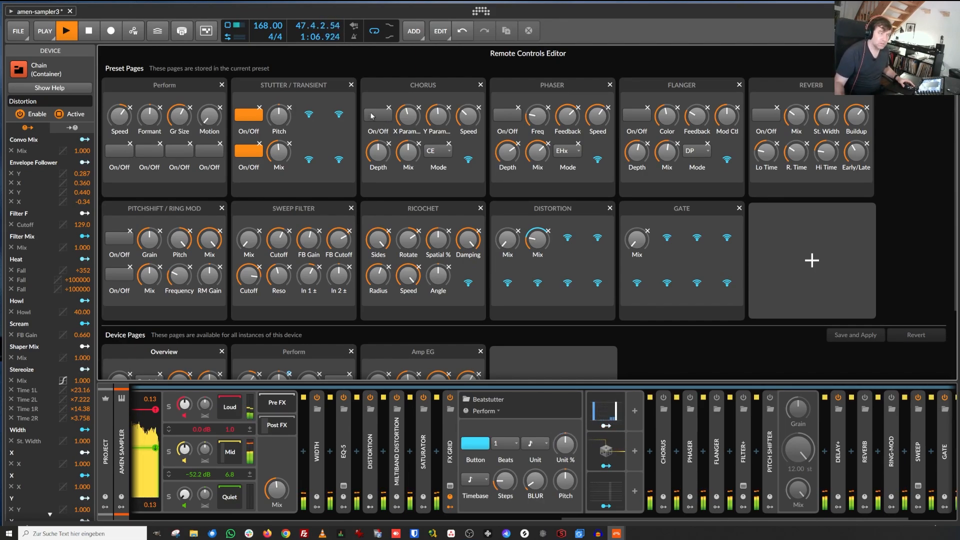
Step: Toggle the Perform page's first On/Off switch off and on again during playback
drag(593, 518, 172, 538)
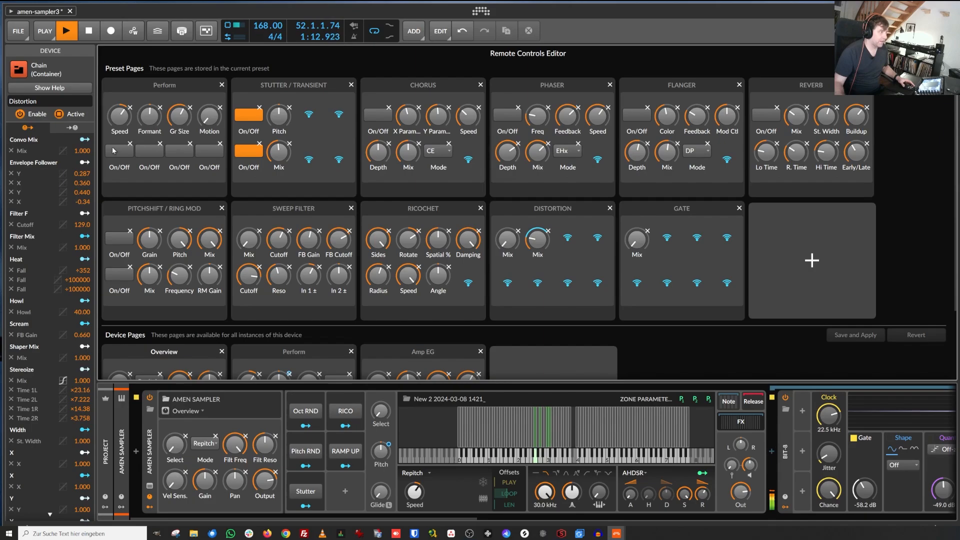
drag(288, 517, 752, 529)
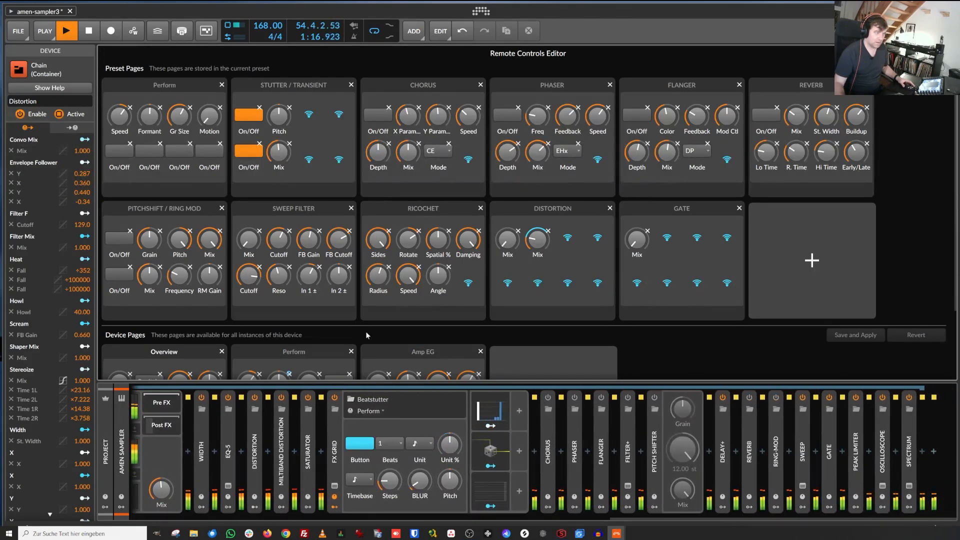
click(114, 154)
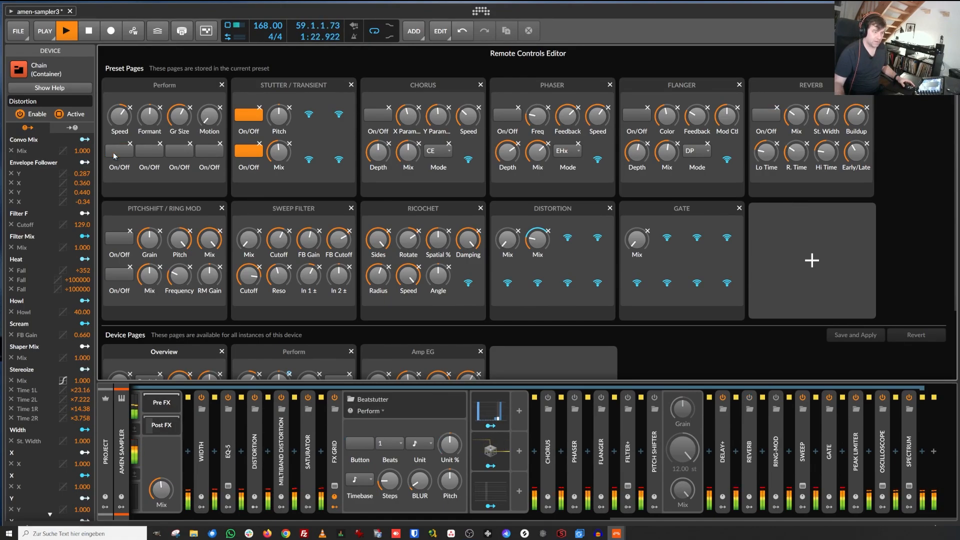
click(115, 154)
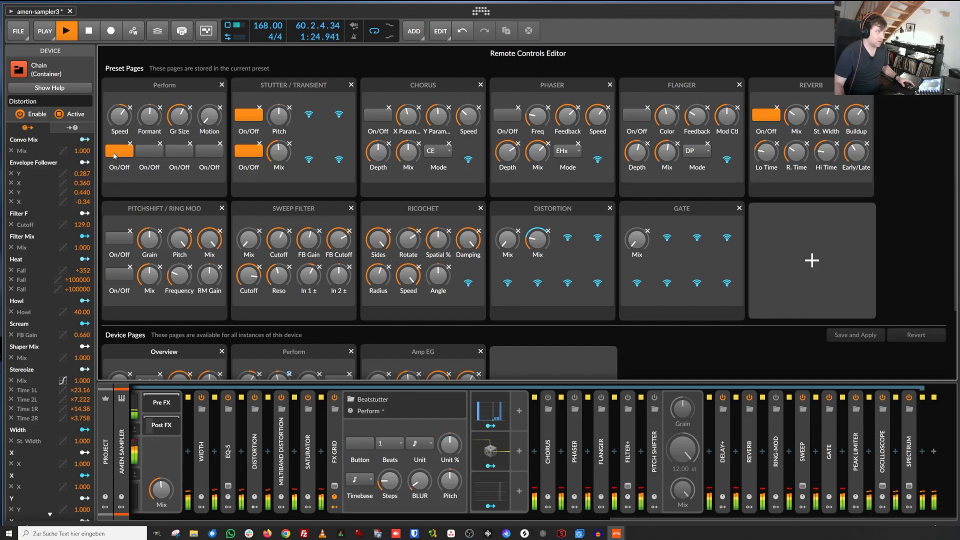
Step: Toggle the Perform page's second On/Off switch several times and nudge the Chorus X Param knob
click(132, 155)
click(148, 151)
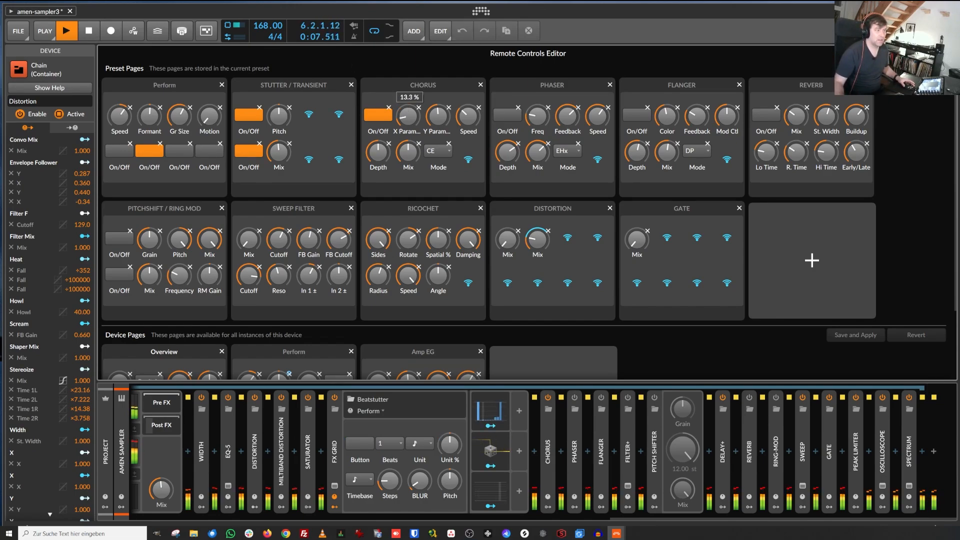
drag(409, 110, 409, 105)
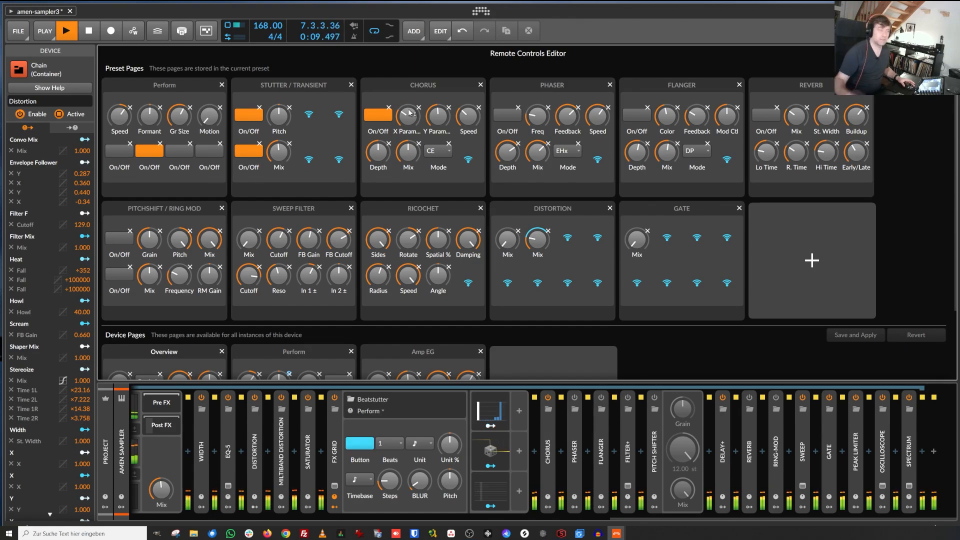
click(155, 156)
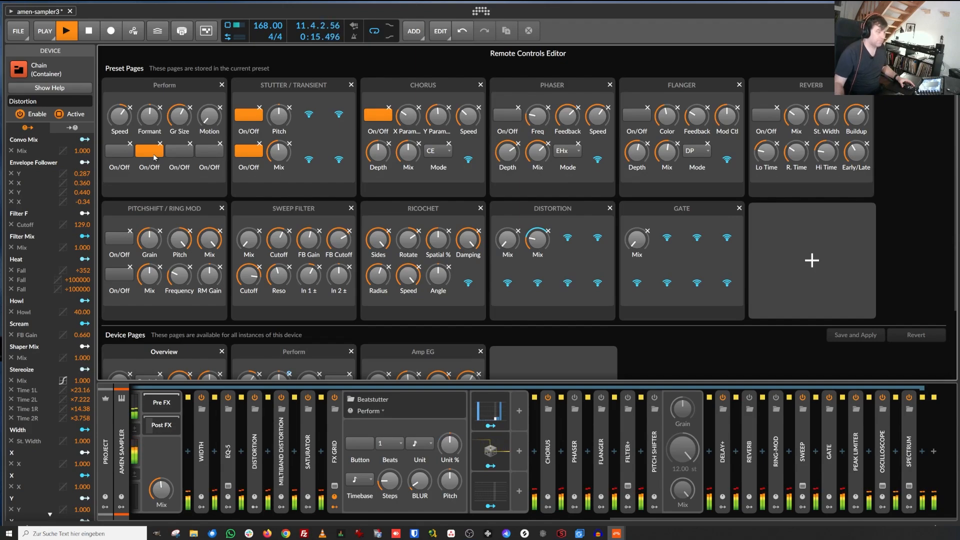
click(155, 156)
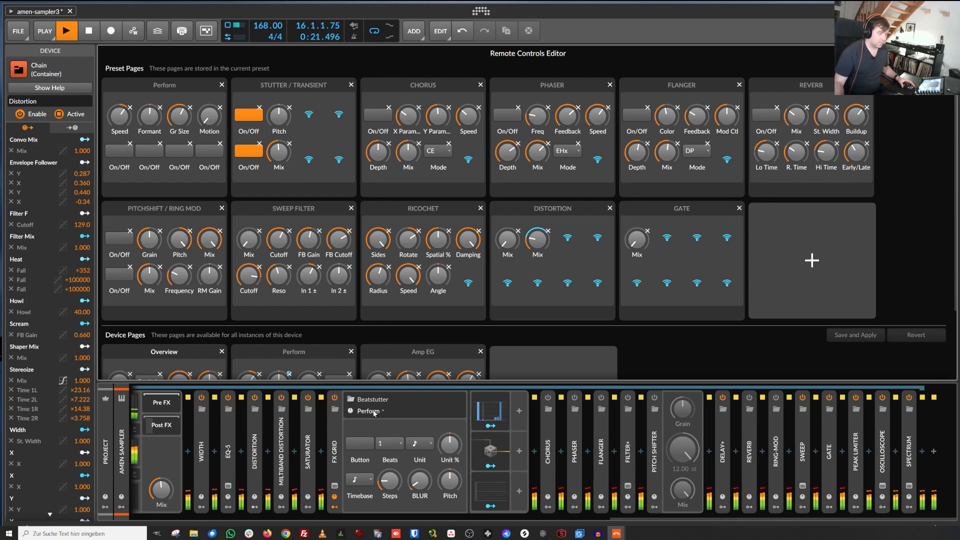
Step: Open the Beatstutter FX Grid patch to inspect its routing, then close it
click(334, 486)
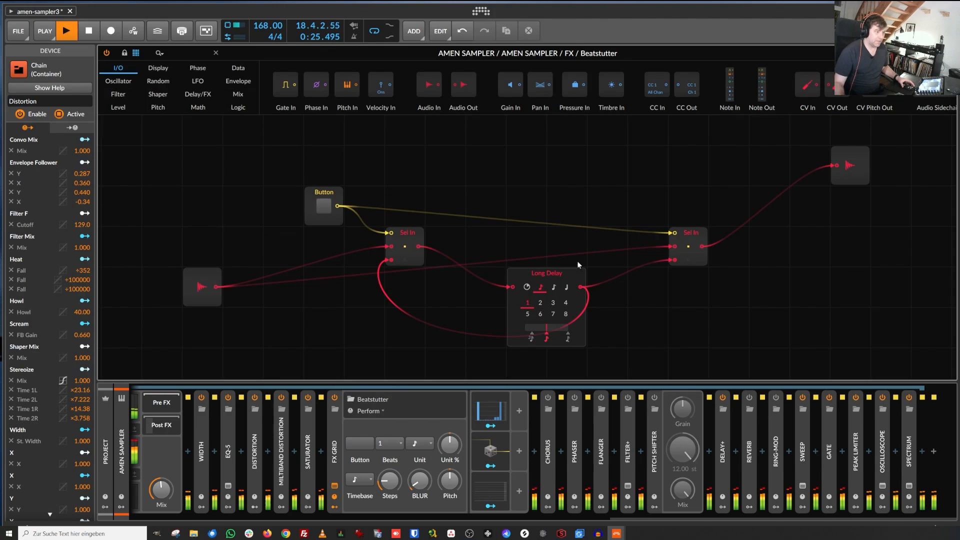
click(949, 53)
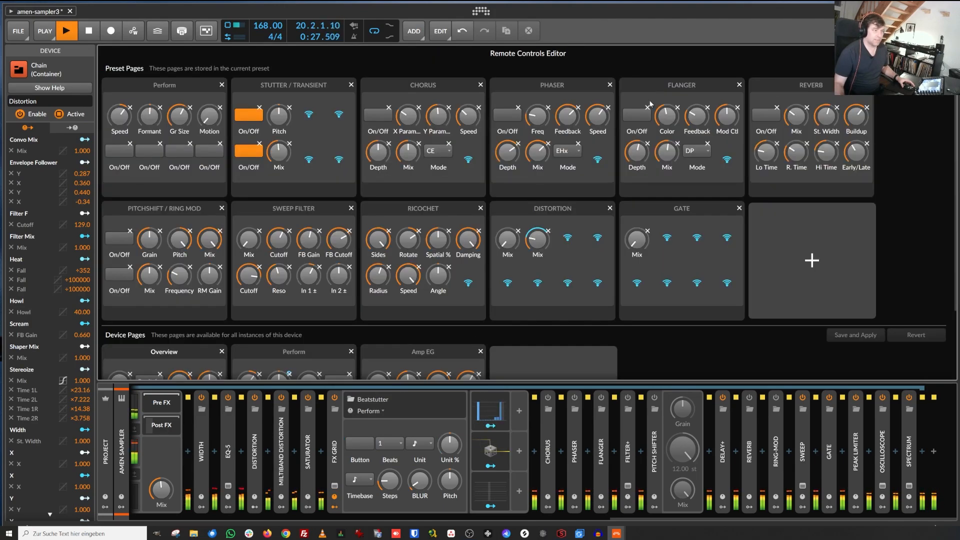
Step: Open the Steps modulator and redraw its 13-step pattern with new bar heights, then return to the FX Grid
click(506, 411)
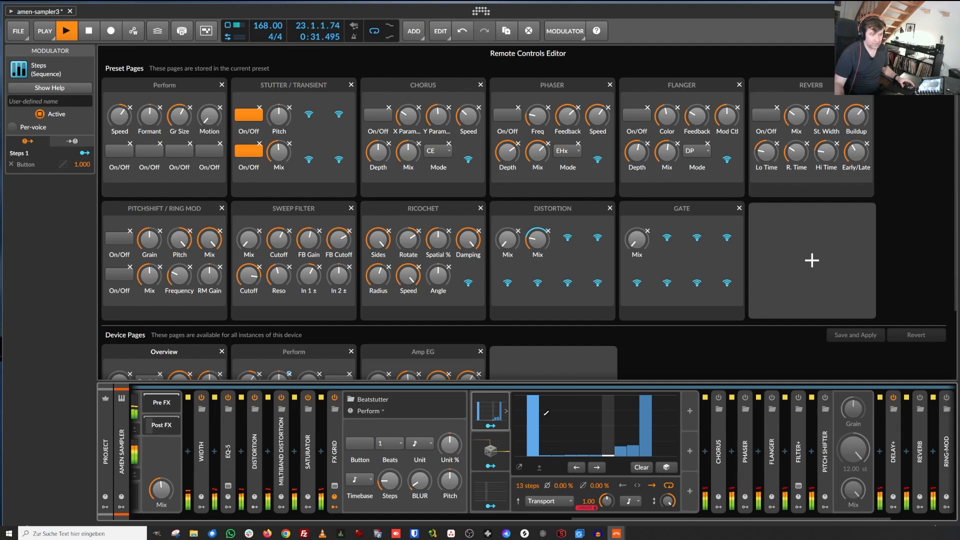
click(549, 415)
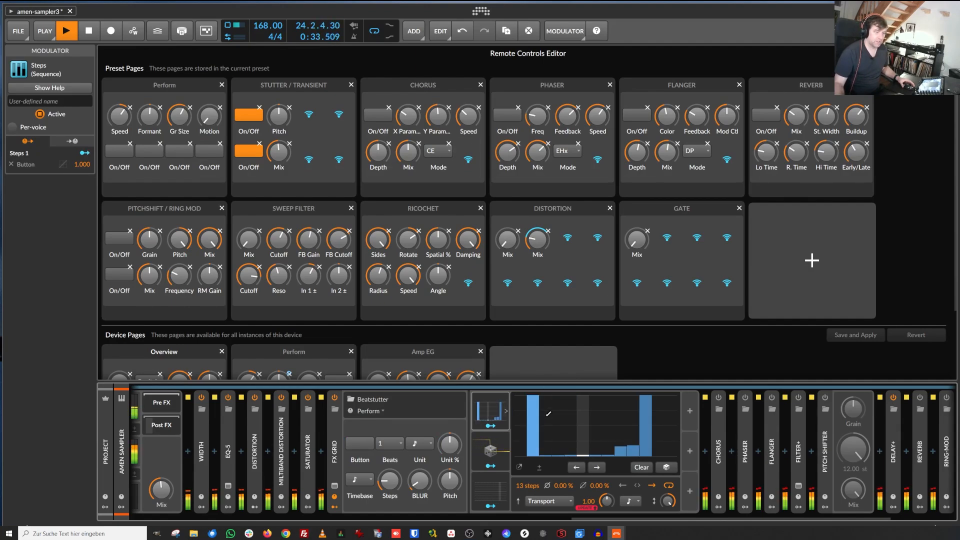
drag(548, 414, 653, 404)
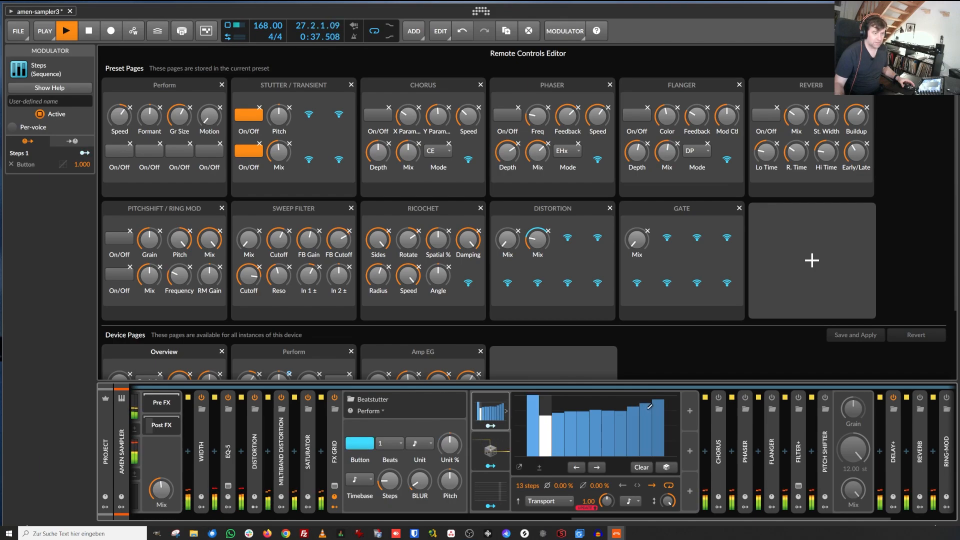
mouse_move(647, 451)
mouse_down()
mouse_move(533, 453)
mouse_move(561, 425)
mouse_move(597, 436)
mouse_move(569, 458)
mouse_up()
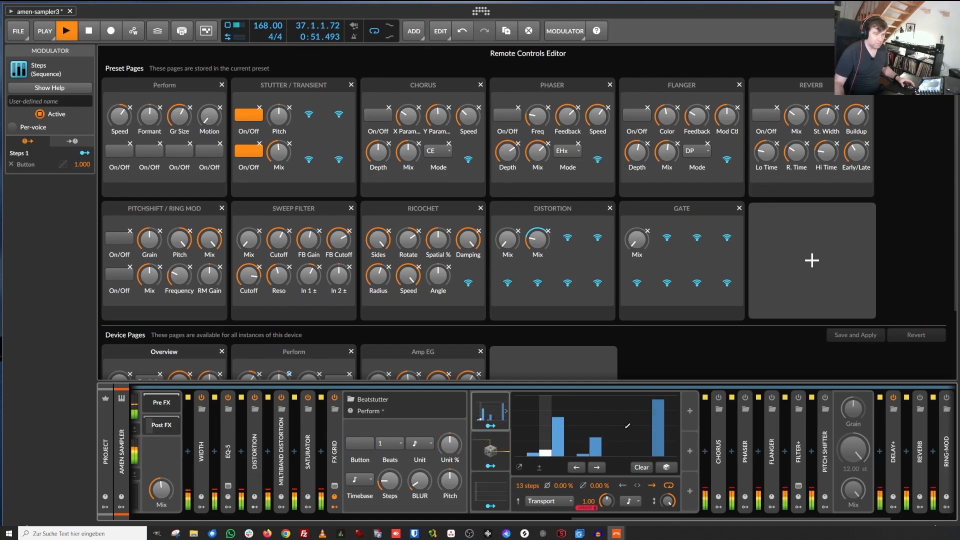
click(335, 425)
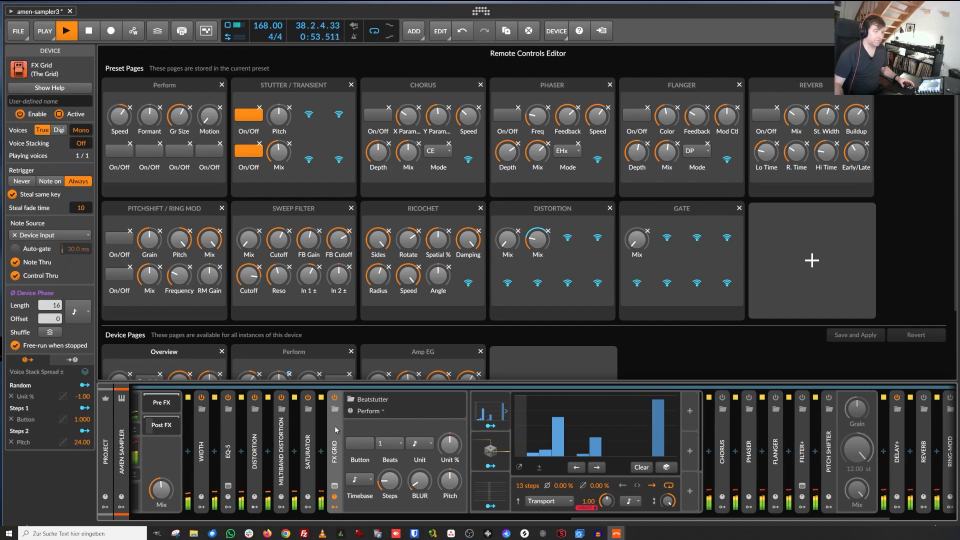
Step: Open the Random modulator to view its settings, then return to the FX Grid device
click(506, 452)
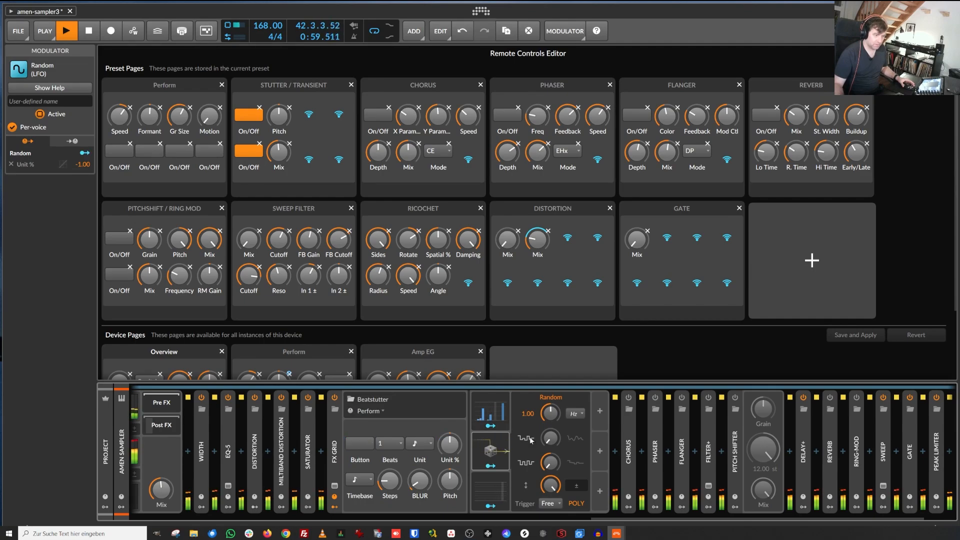
click(507, 451)
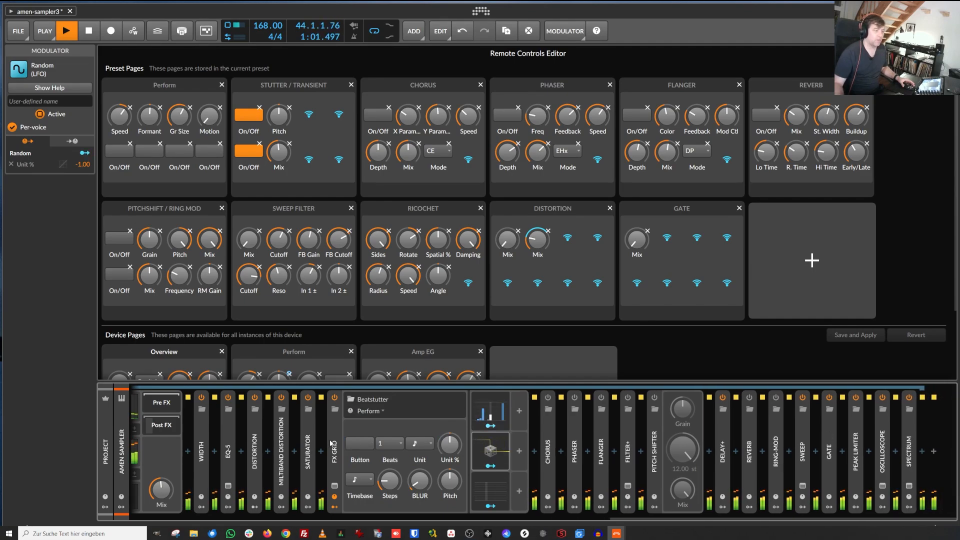
click(334, 428)
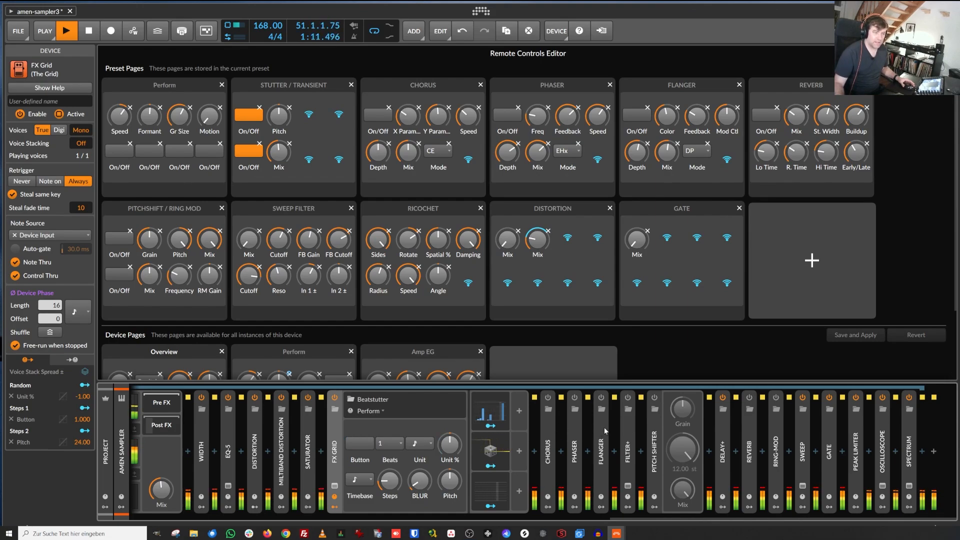
Step: Expand the Filter+ device, switch it on, and set its frequency to 8.70 kHz
double_click(627, 428)
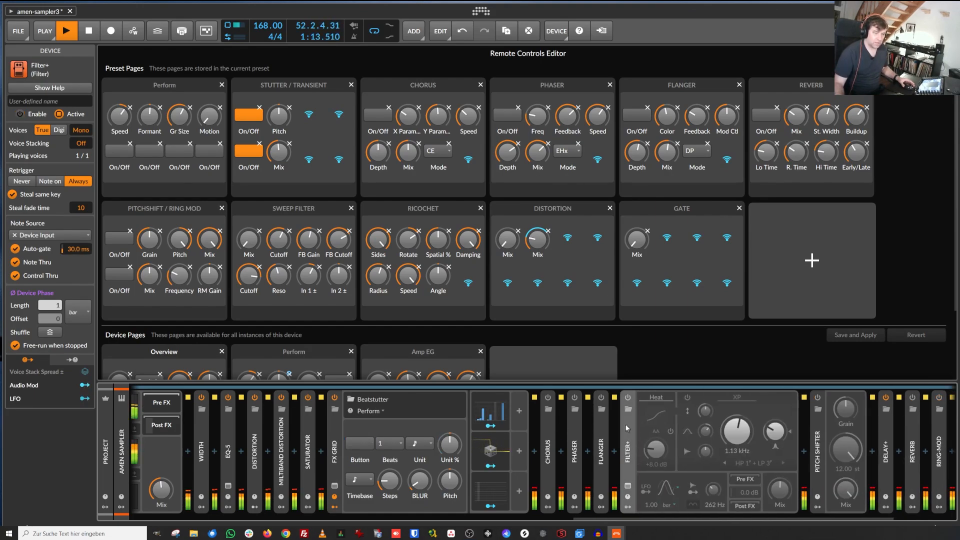
click(627, 399)
click(627, 399)
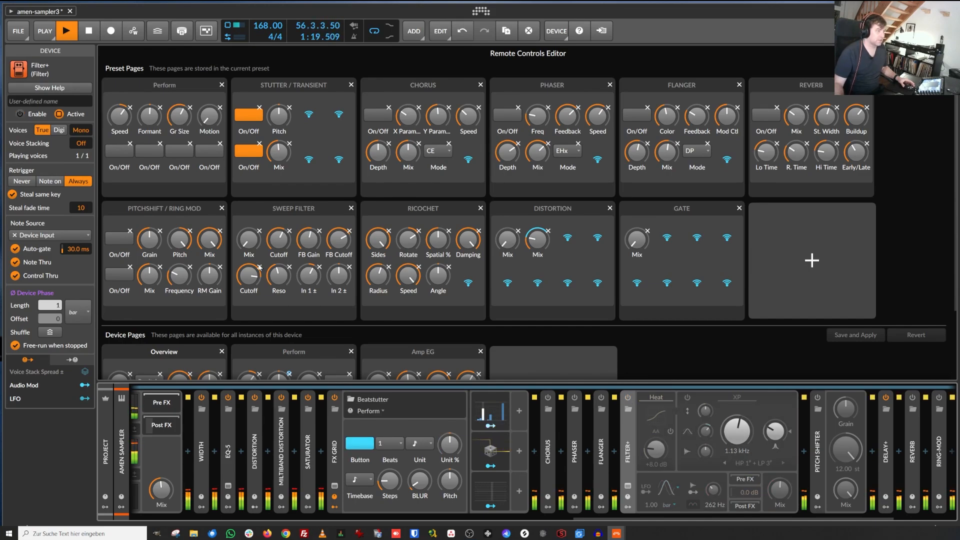
click(628, 398)
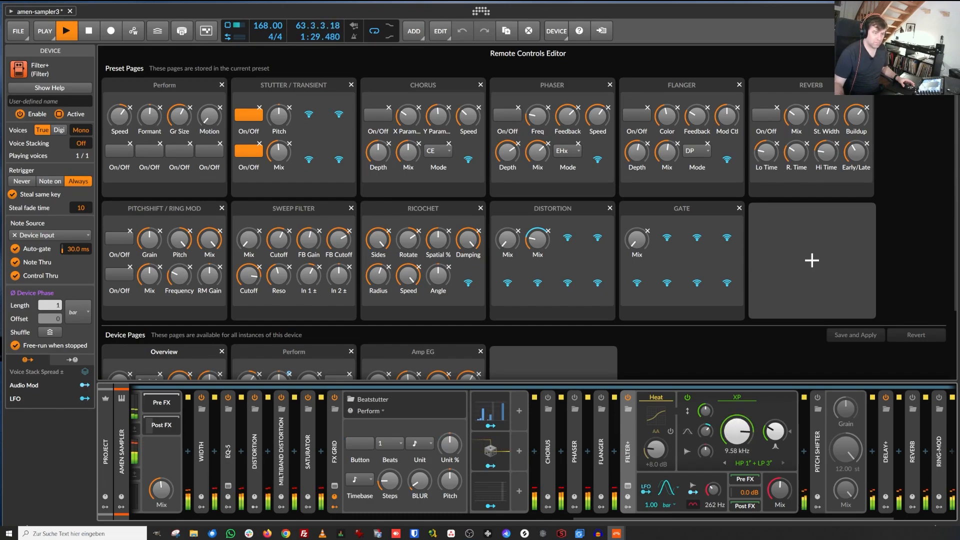
drag(737, 431, 737, 406)
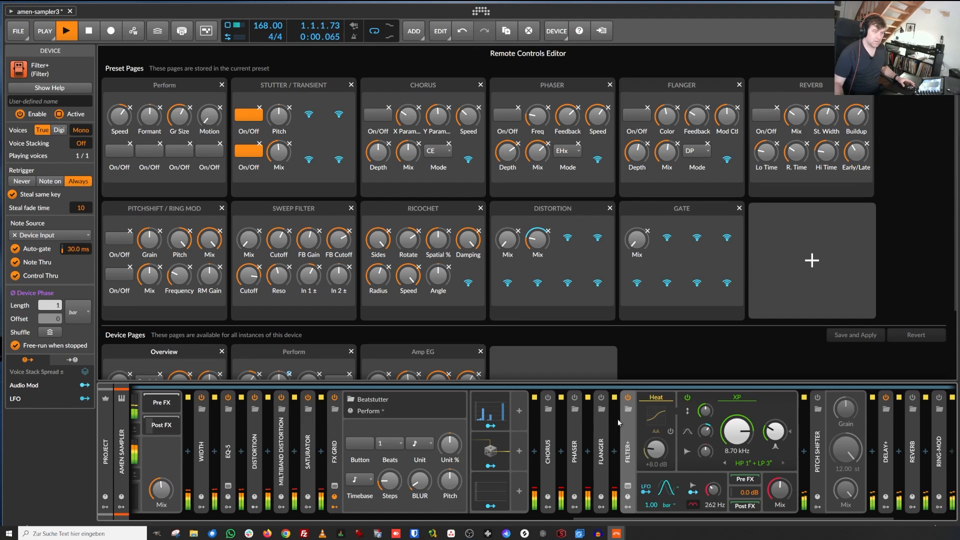
Step: Switch the Filter+ device off
click(627, 397)
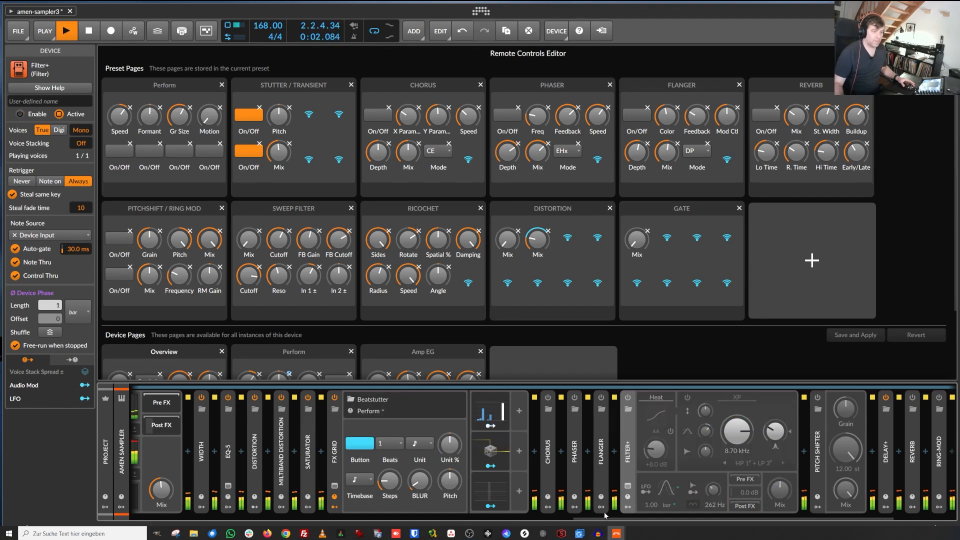
drag(616, 519, 735, 518)
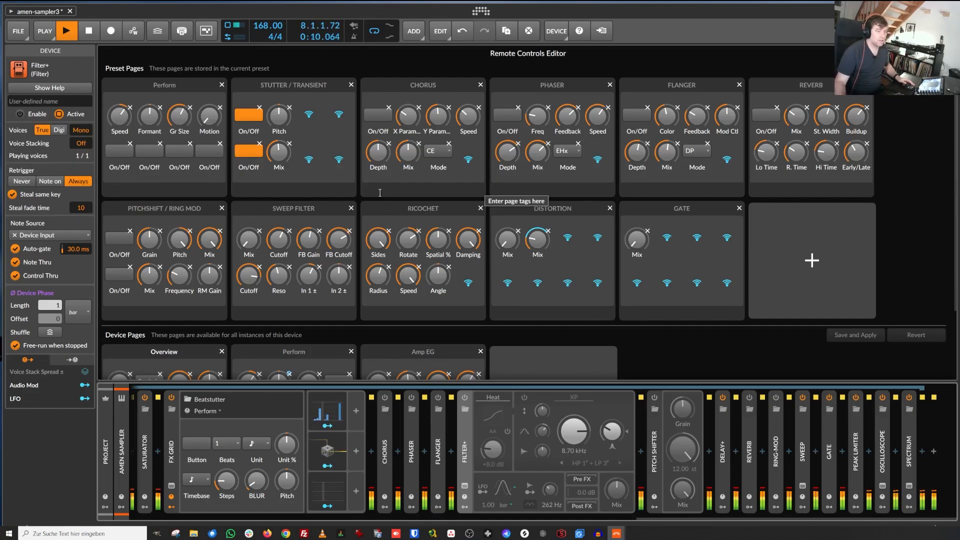
scroll(377, 218, down, 2)
scroll(138, 209, up, 1)
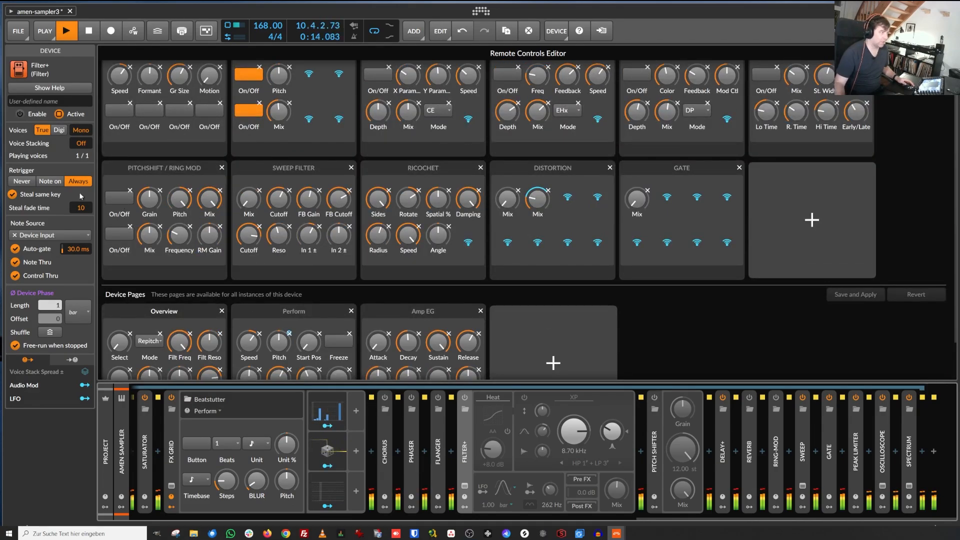
Step: Enable the PITCHSHIFT / RING MOD page and set the Pitch Shifter's pitch to 12.00 st
click(120, 198)
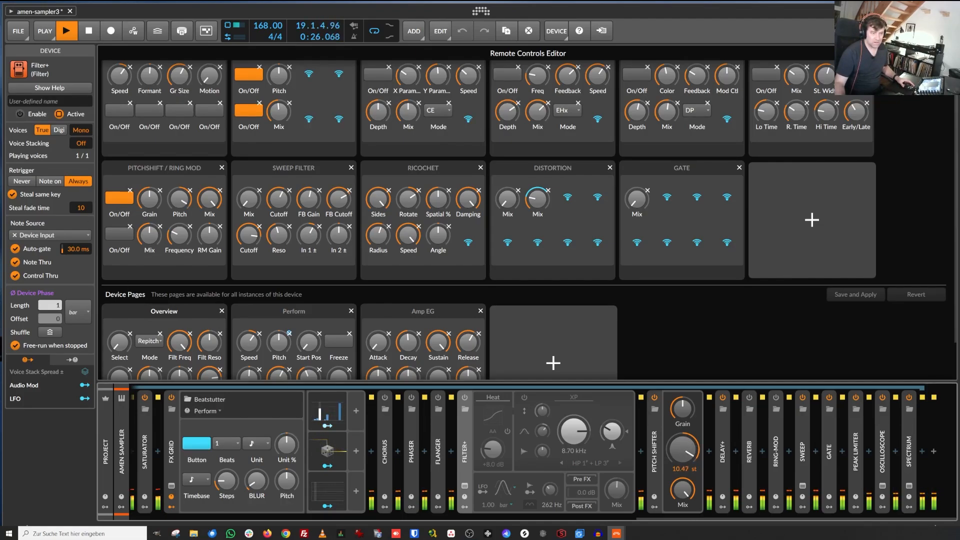
mouse_move(687, 451)
mouse_down()
mouse_move(685, 459)
mouse_move(692, 441)
mouse_up()
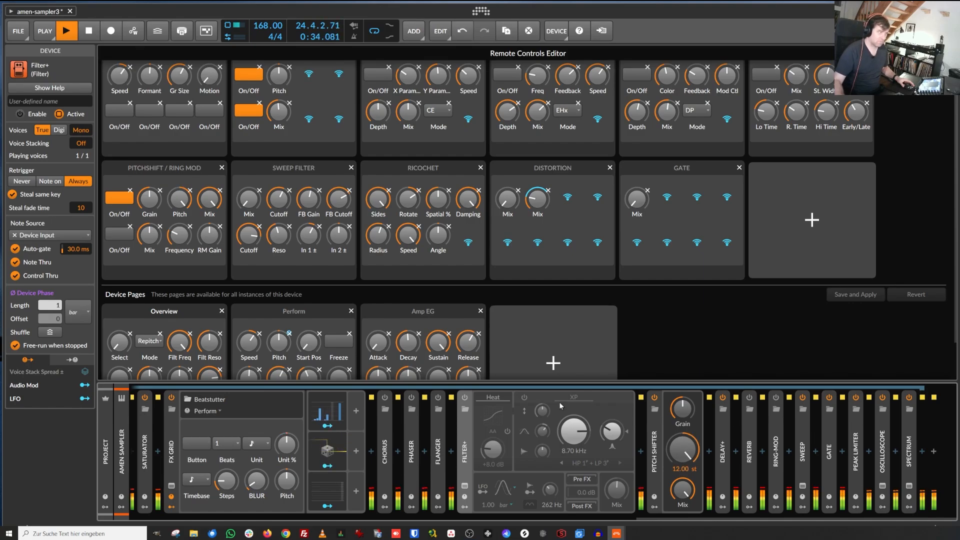
Step: Toggle the PITCHSHIFT / RING MOD On/Off switch a few times, ending with it off
click(125, 202)
click(125, 201)
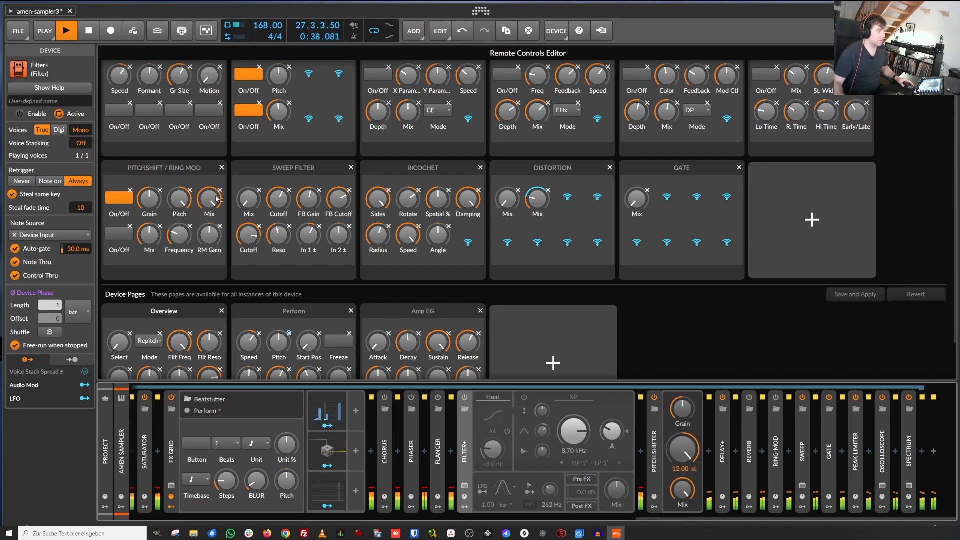
click(125, 200)
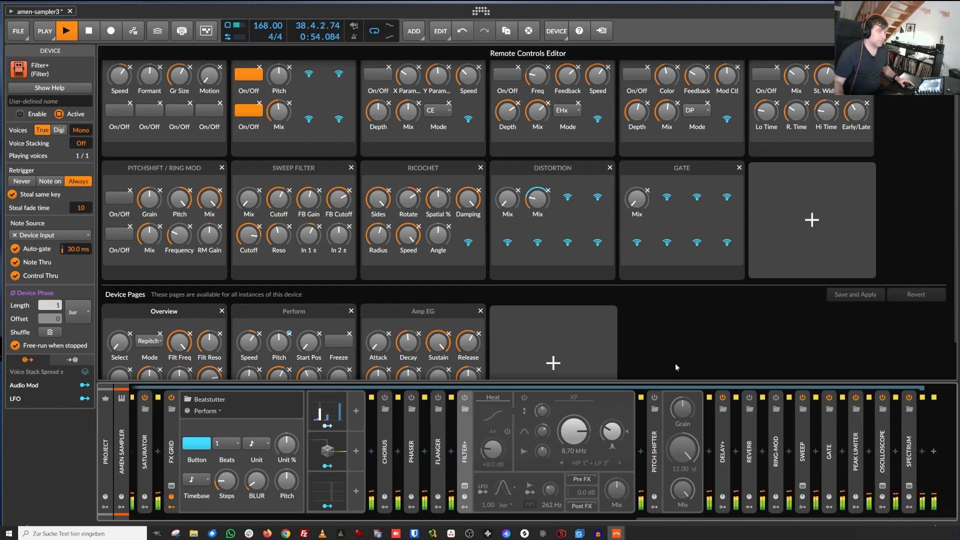
Step: Browse the Device Pages section of the Remote Controls Editor
scroll(675, 367, down, 2)
scroll(275, 177, up, 4)
scroll(377, 195, down, 4)
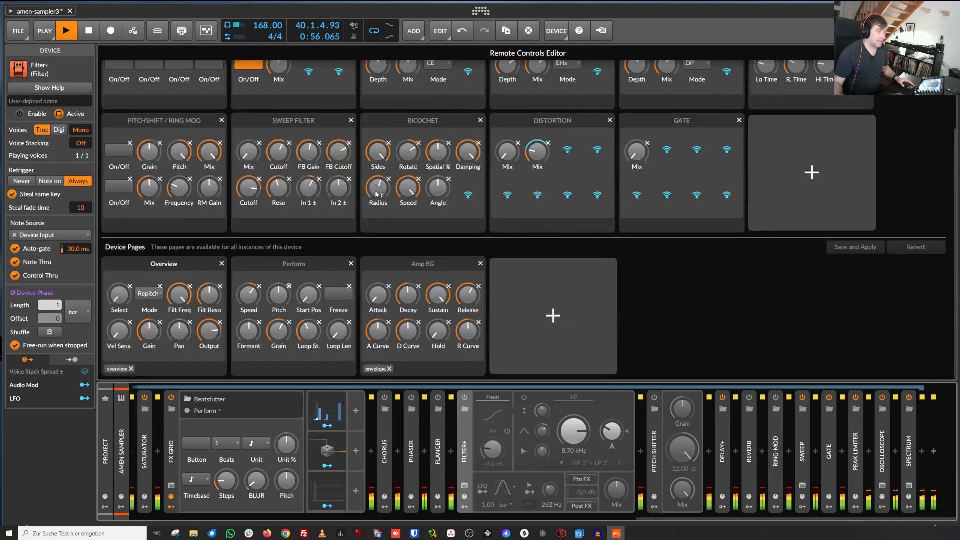
scroll(410, 240, up, 1)
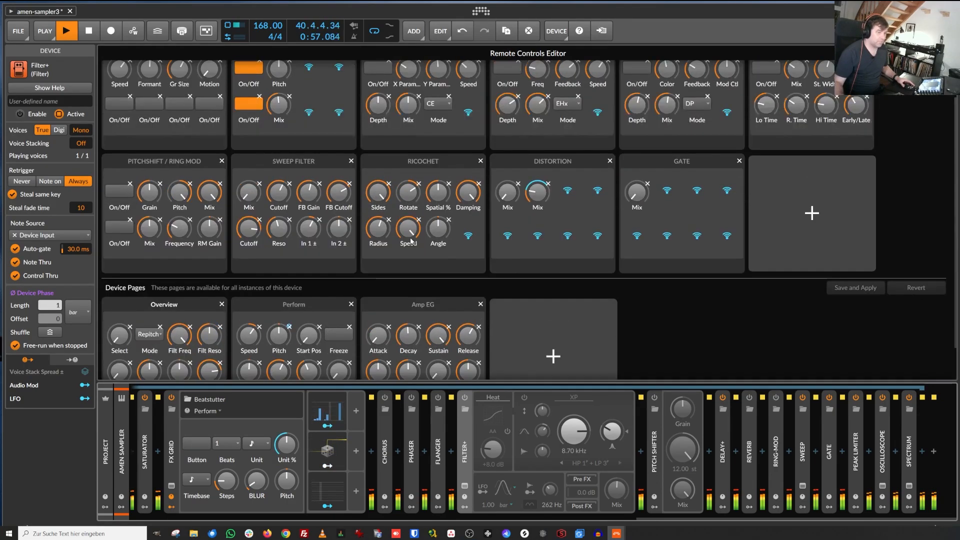
Step: Expand the Delay+ device and raise its Mix to about 99.7 %
double_click(723, 450)
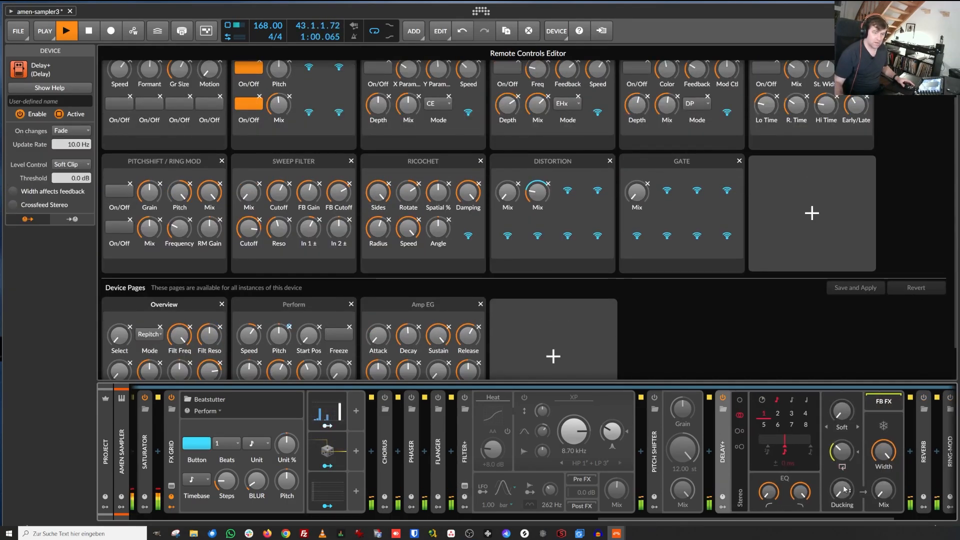
drag(883, 489, 883, 446)
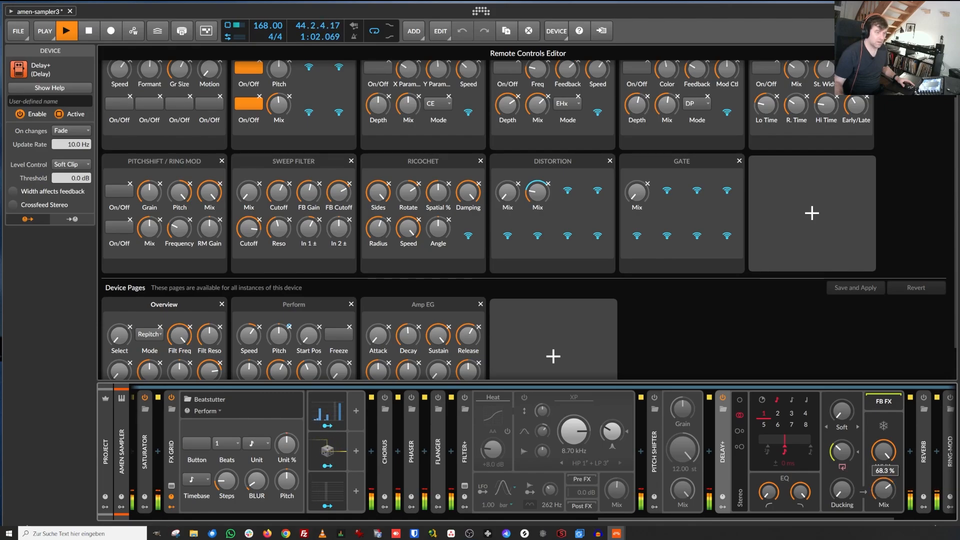
drag(884, 490, 883, 522)
drag(883, 489, 884, 510)
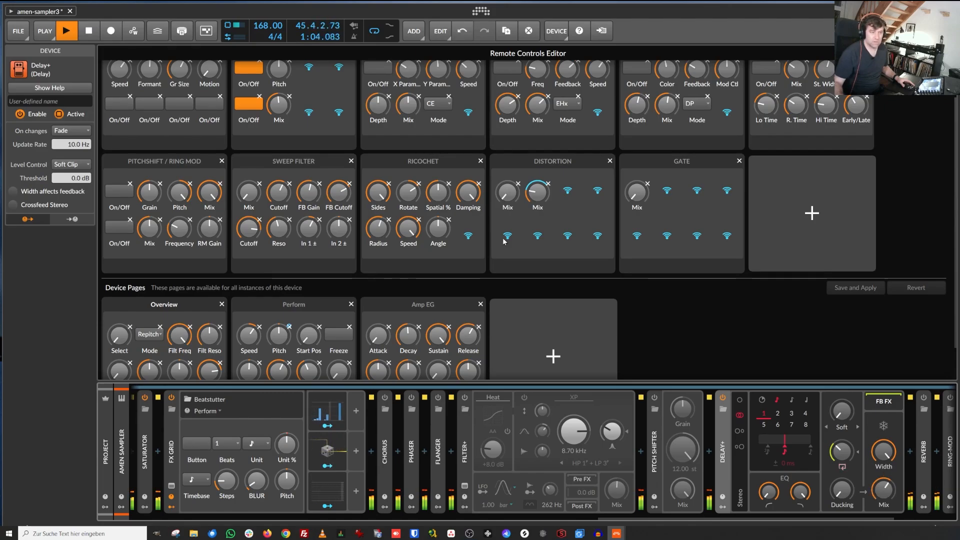
scroll(500, 239, down, 2)
scroll(464, 210, up, 1)
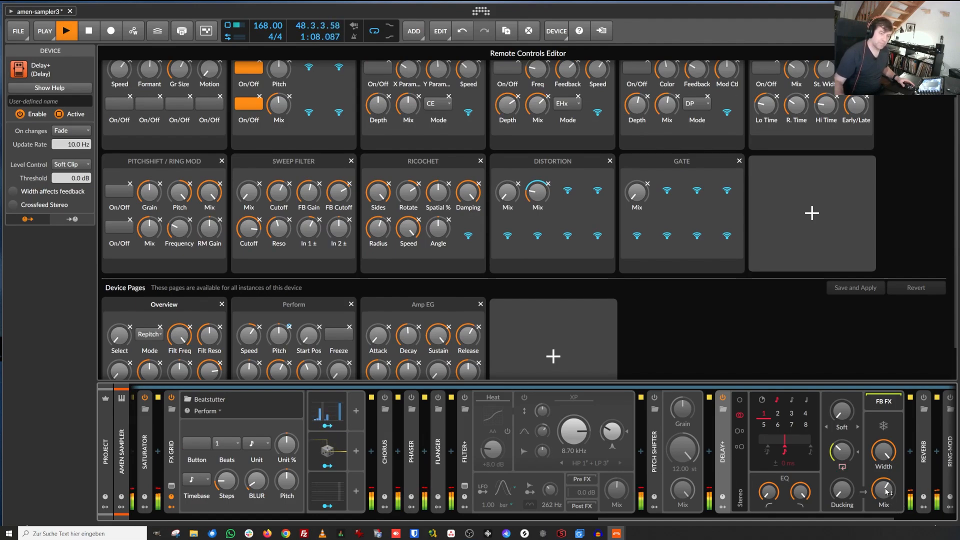
drag(886, 491, 885, 535)
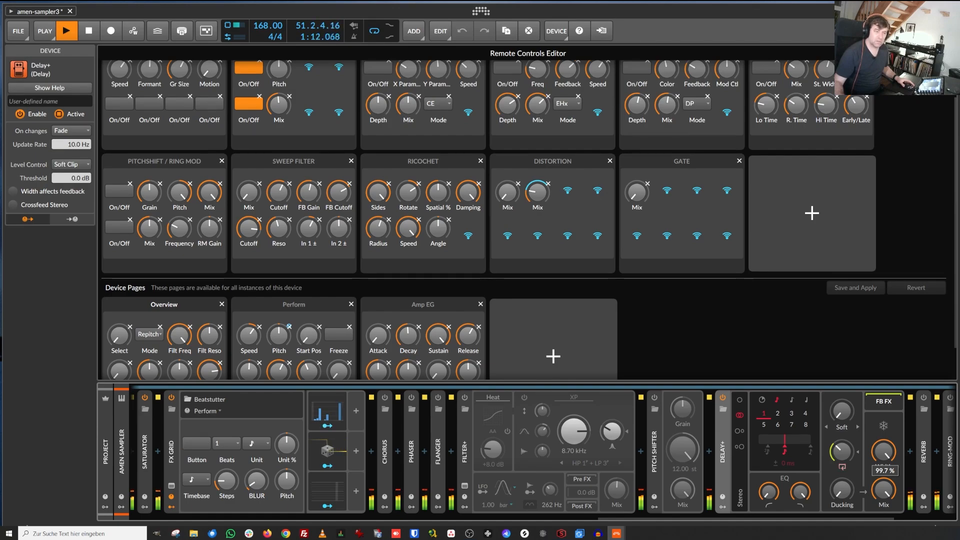
drag(884, 490, 884, 535)
Step: Switch the Delay+ device off and collapse it
click(720, 398)
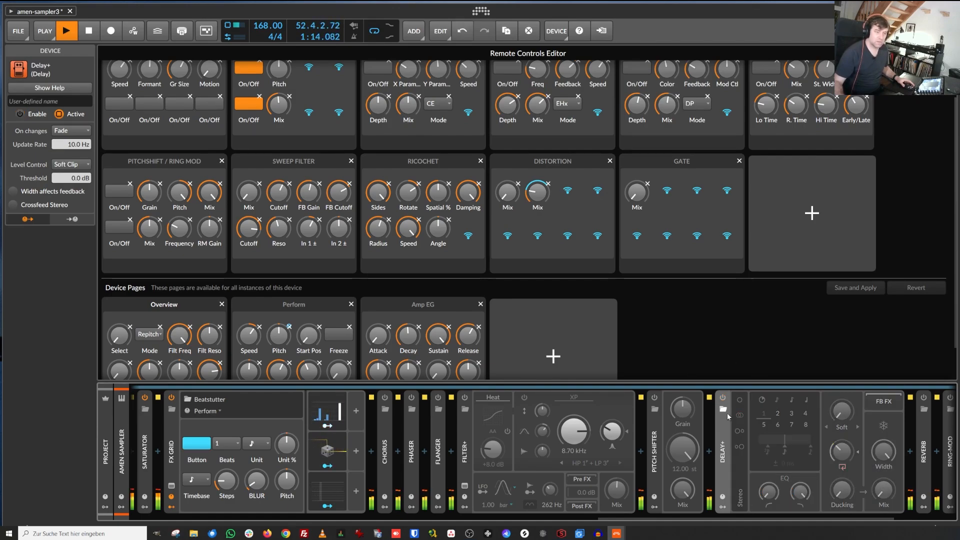
click(724, 434)
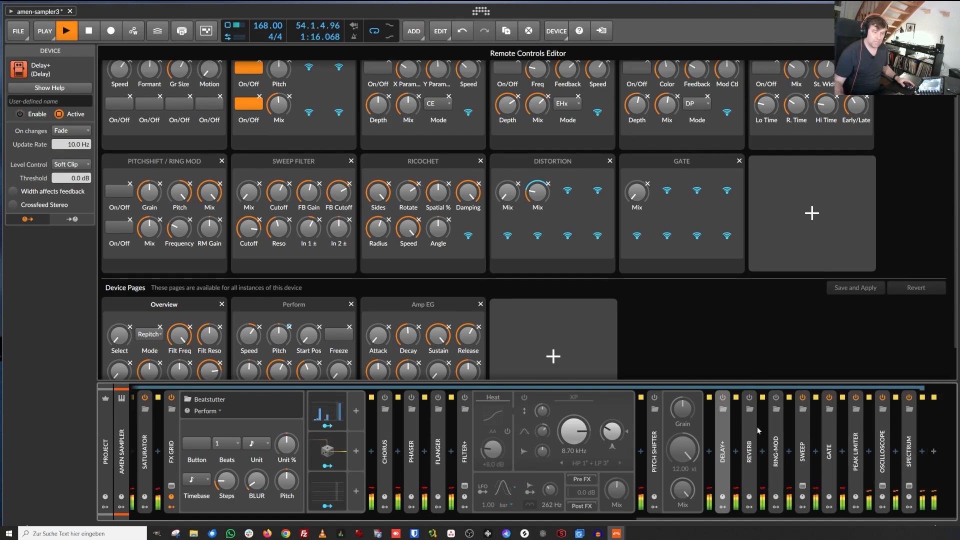
Step: Expand the Ring-Mod device and switch it on from the PITCHSHIFT / RING MOD page
click(775, 434)
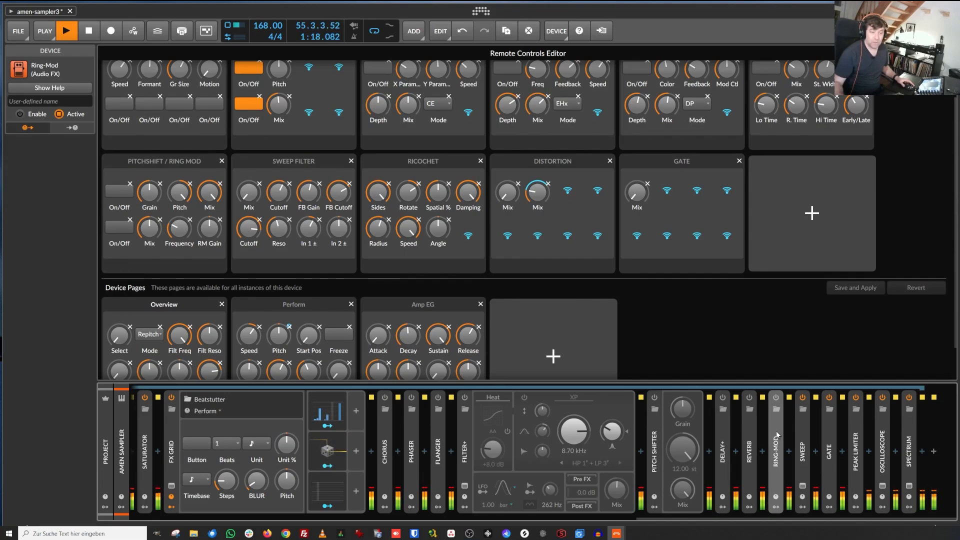
click(776, 434)
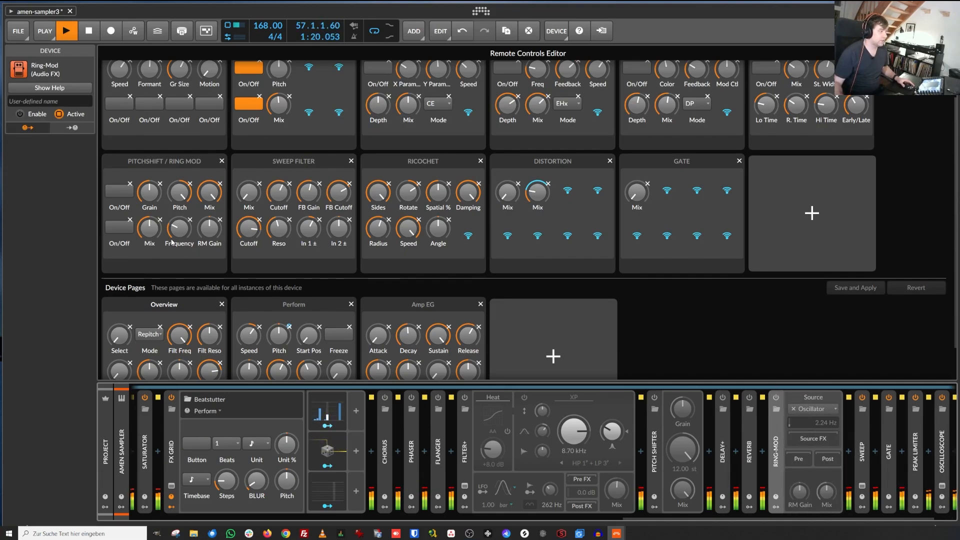
click(118, 229)
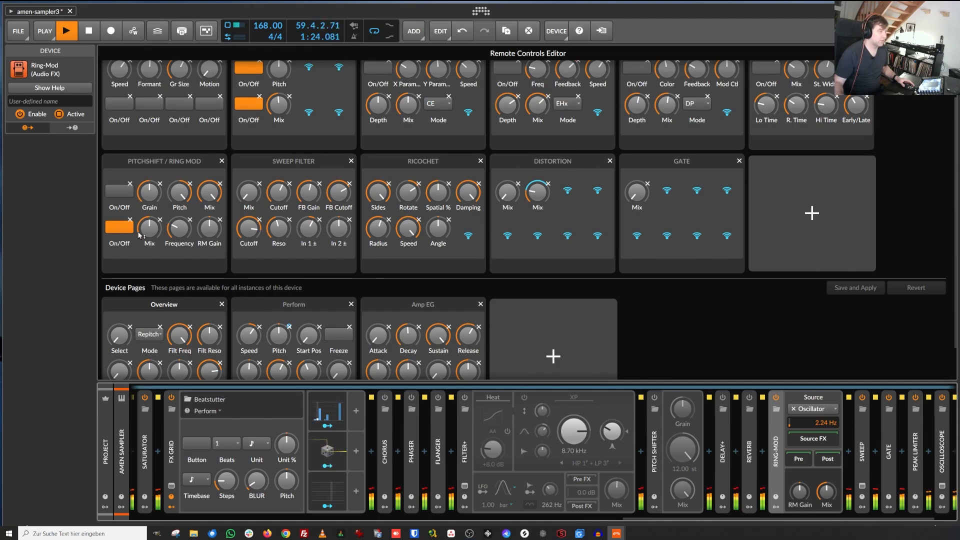
Step: Sweep the Ring-Mod Frequency to about 1.85 kHz, then switch the Ring-Mod off again
drag(188, 232, 188, 256)
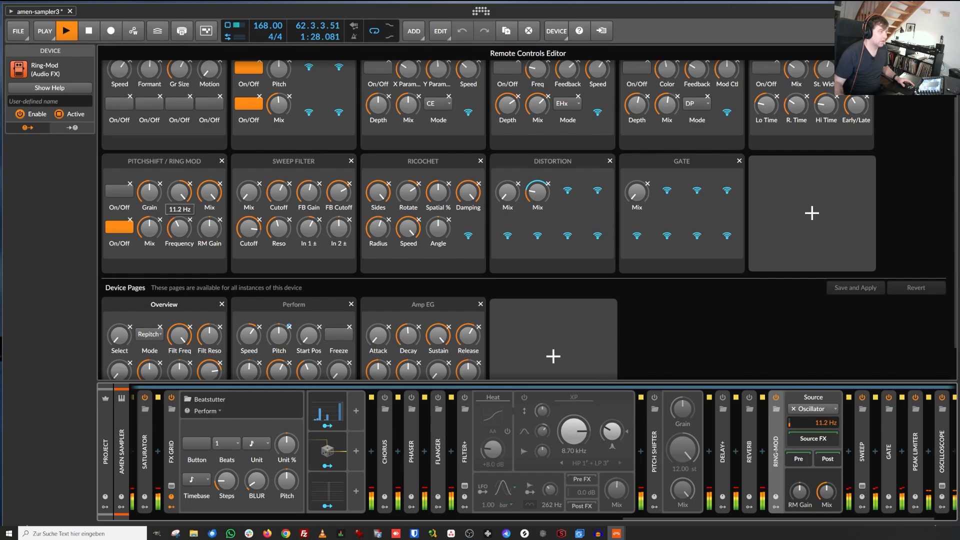
drag(178, 239, 178, 215)
click(125, 231)
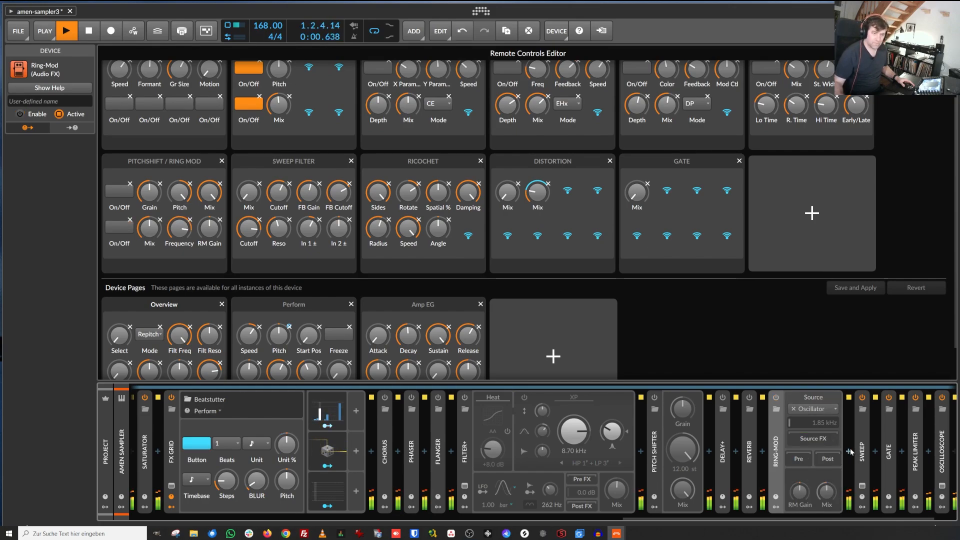
Step: Expand the Sweep device and adjust its Mix and Cutoff on the SWEEP FILTER page, bringing cutoff to about 2.49 kHz
click(863, 427)
scroll(254, 236, down, 2)
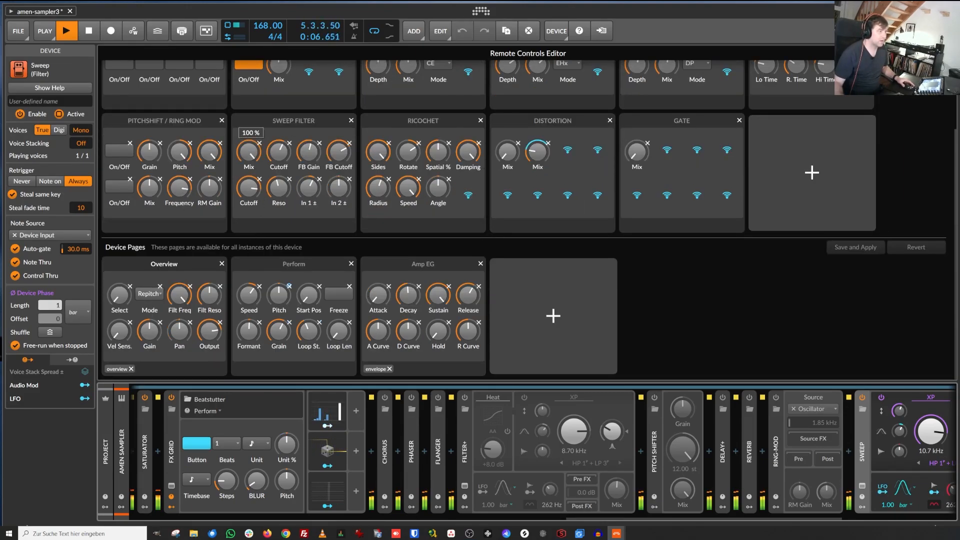
mouse_move(248, 152)
mouse_down()
mouse_move(249, 226)
mouse_move(248, 152)
mouse_up()
drag(248, 188, 284, 220)
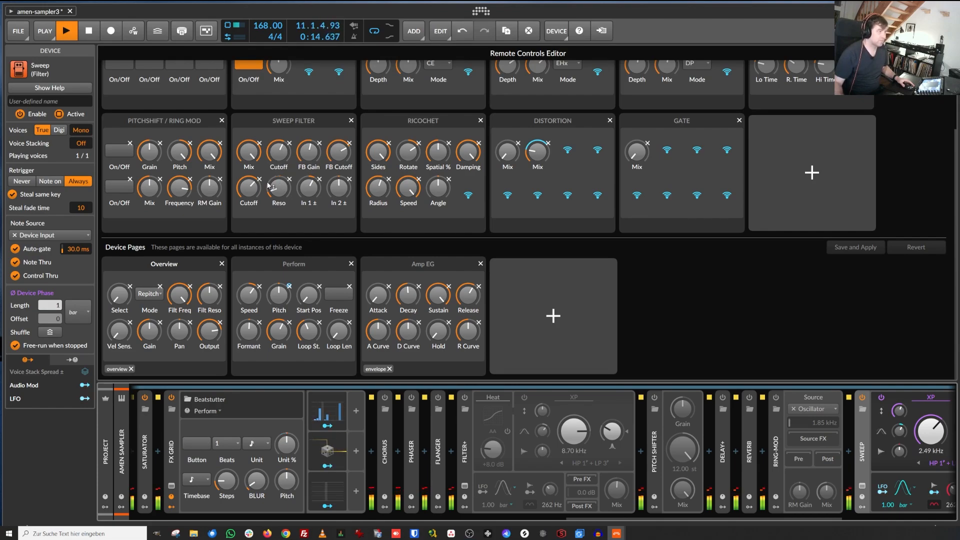
mouse_move(255, 156)
mouse_down()
mouse_move(255, 175)
mouse_move(256, 161)
mouse_up()
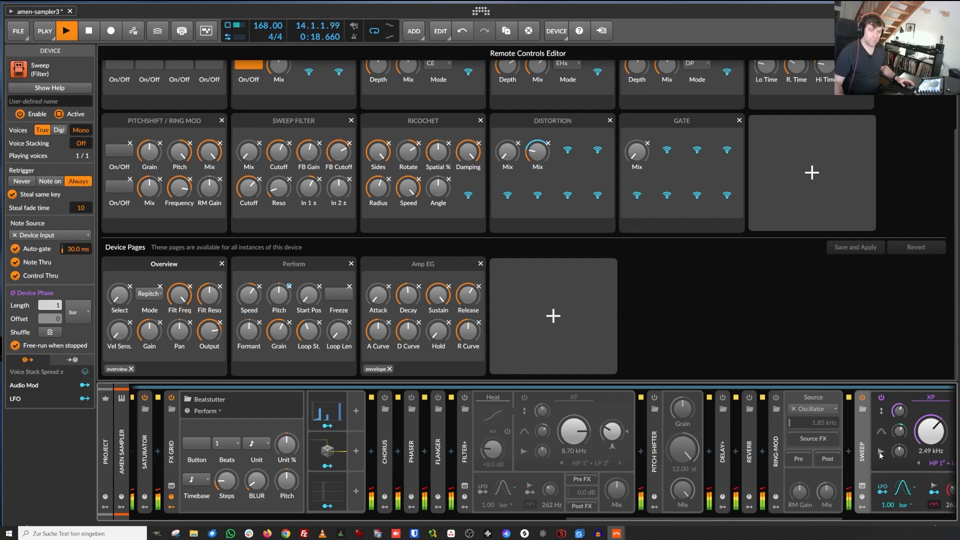
scroll(860, 465, down, 6)
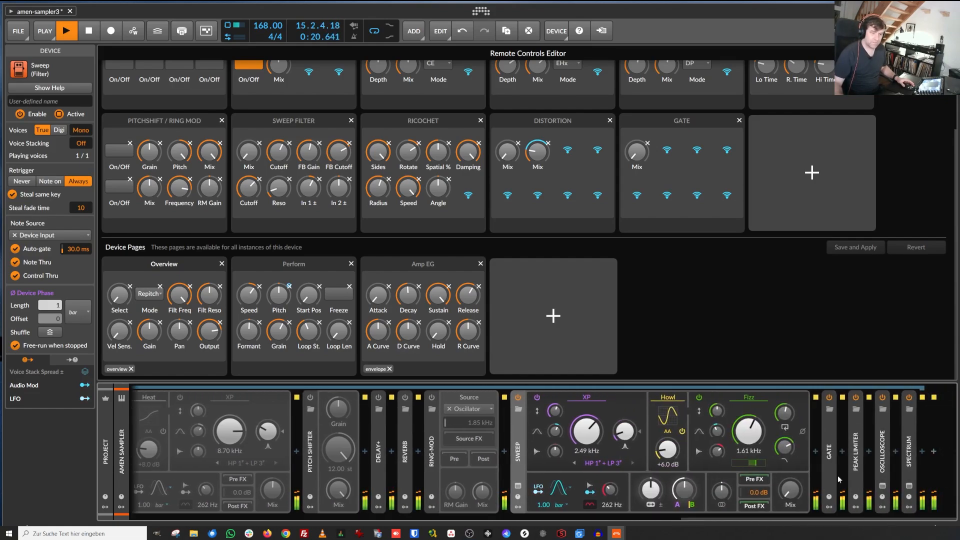
Step: Expand the Gate container and open the Steps modulator on its Tool layer
click(840, 479)
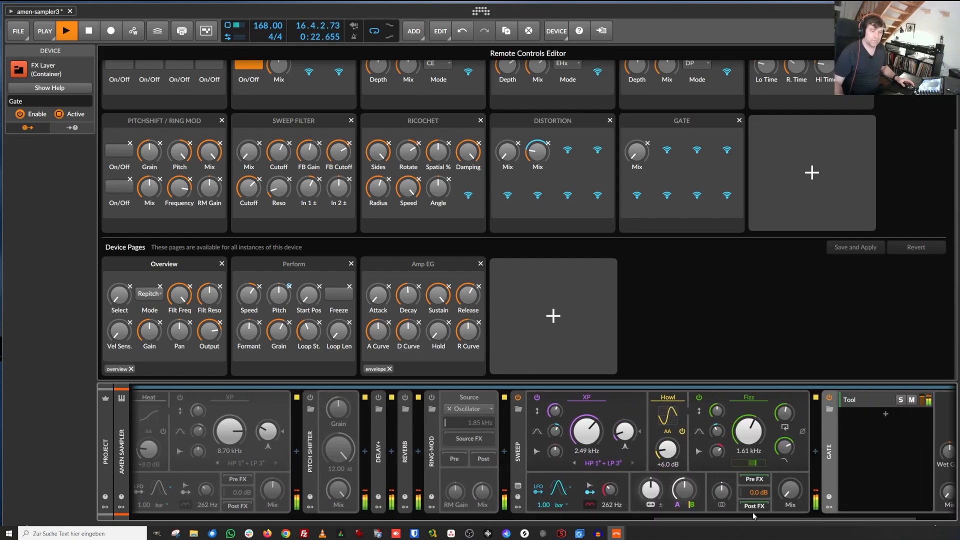
drag(754, 518, 797, 518)
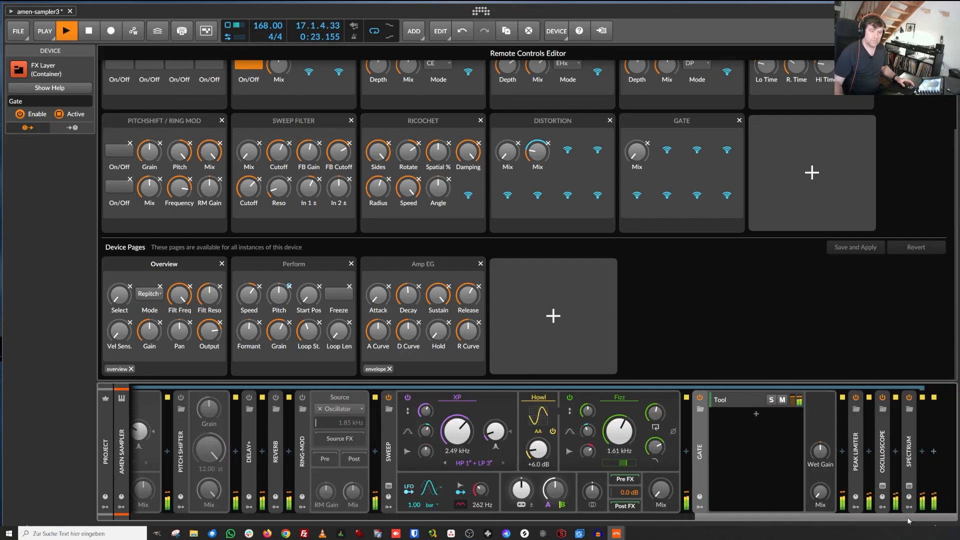
click(738, 401)
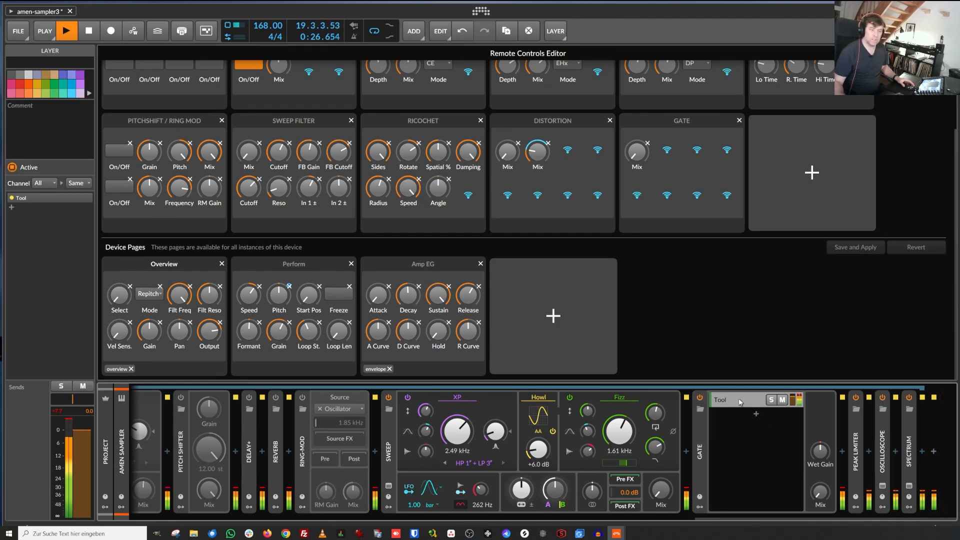
click(739, 400)
click(739, 400)
click(738, 398)
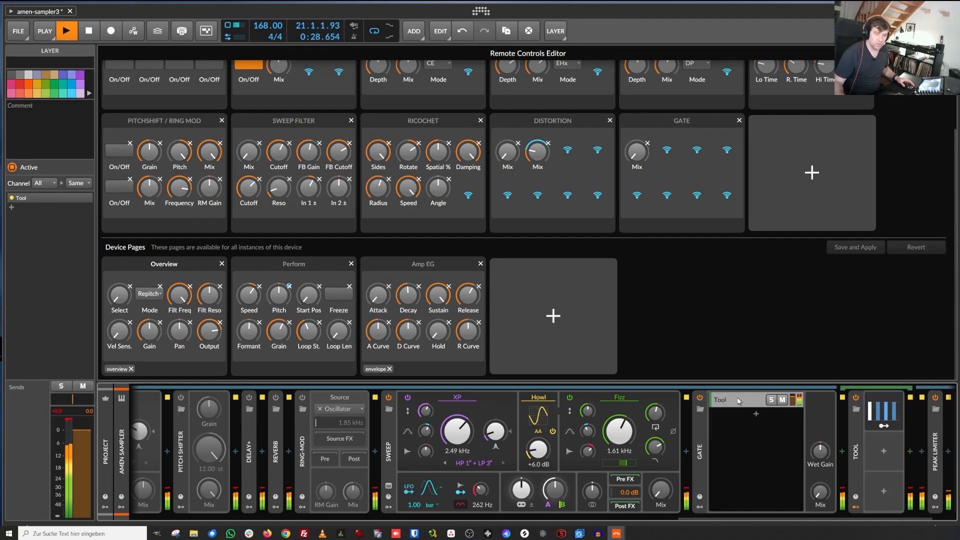
drag(770, 518, 796, 518)
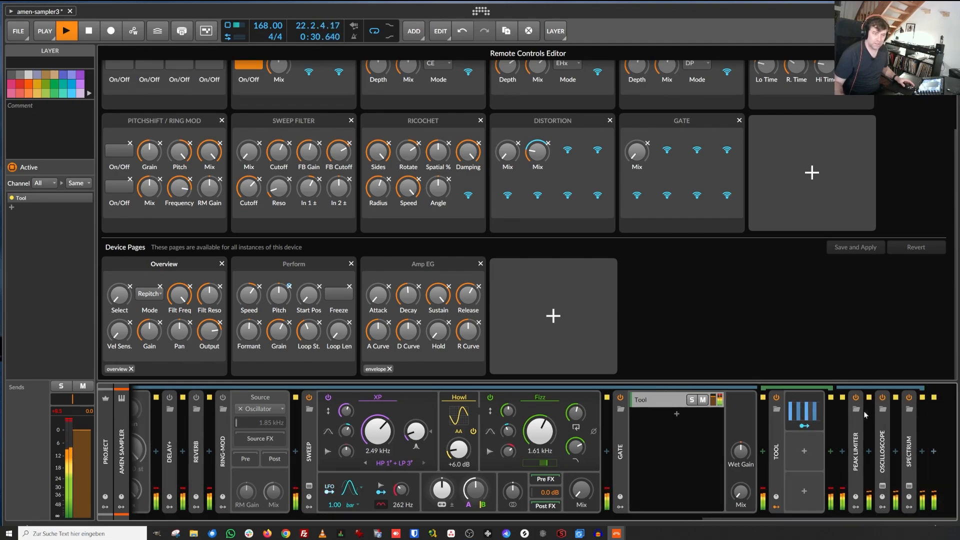
click(802, 411)
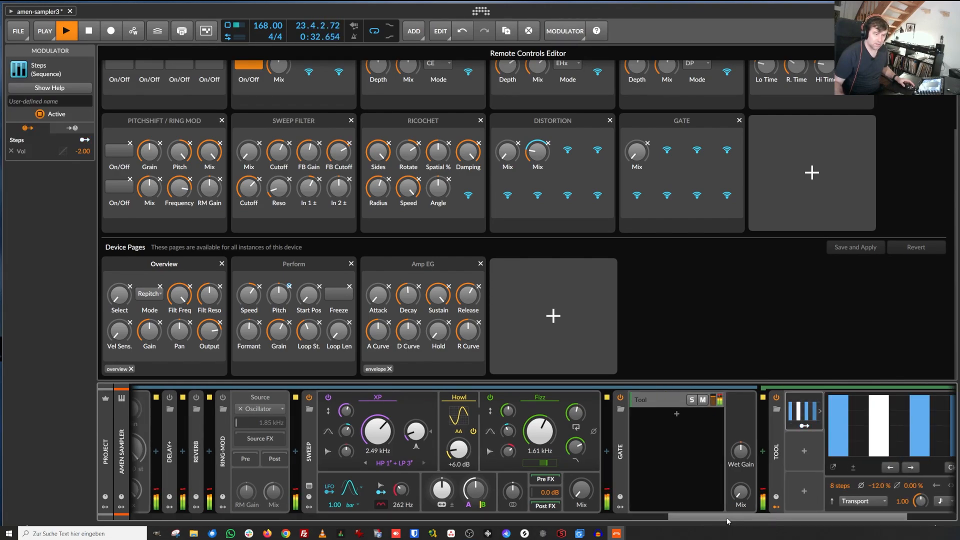
drag(727, 517, 784, 517)
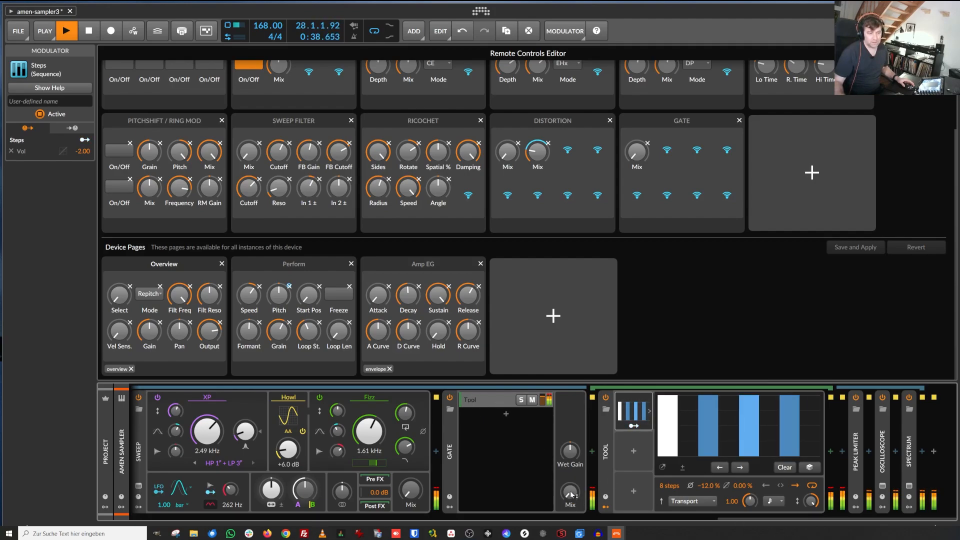
Step: Redraw the eight-step pattern in the Steps modulator with varied step heights
mouse_move(571, 494)
mouse_down()
mouse_move(571, 420)
mouse_move(571, 494)
mouse_up()
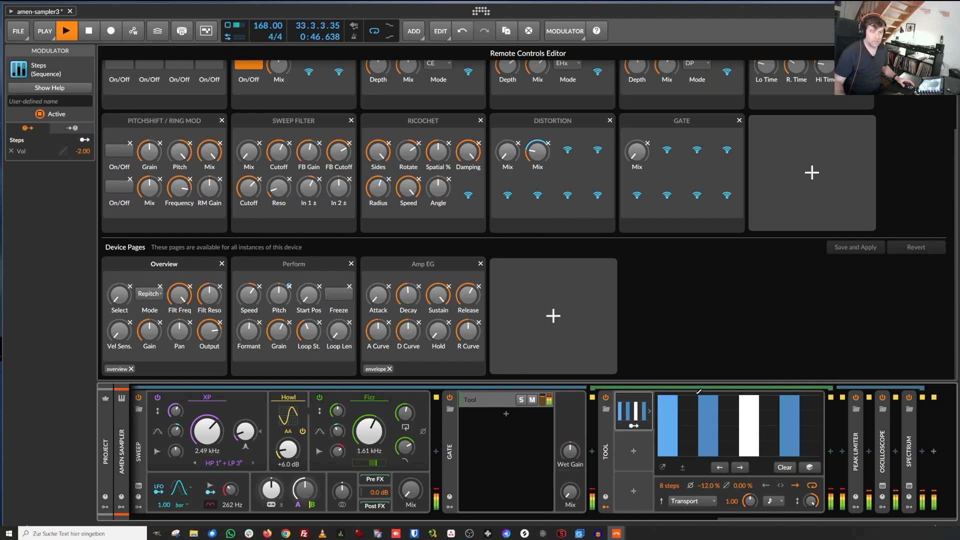
mouse_move(689, 398)
mouse_down()
mouse_move(702, 421)
mouse_move(811, 436)
mouse_up()
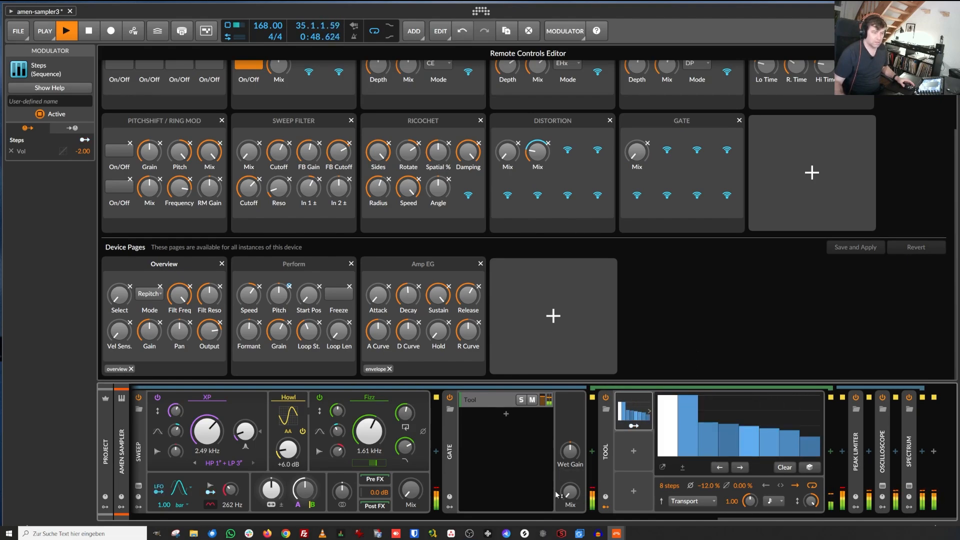
mouse_move(570, 493)
mouse_down()
mouse_move(570, 410)
mouse_move(570, 494)
mouse_up()
drag(689, 402, 689, 493)
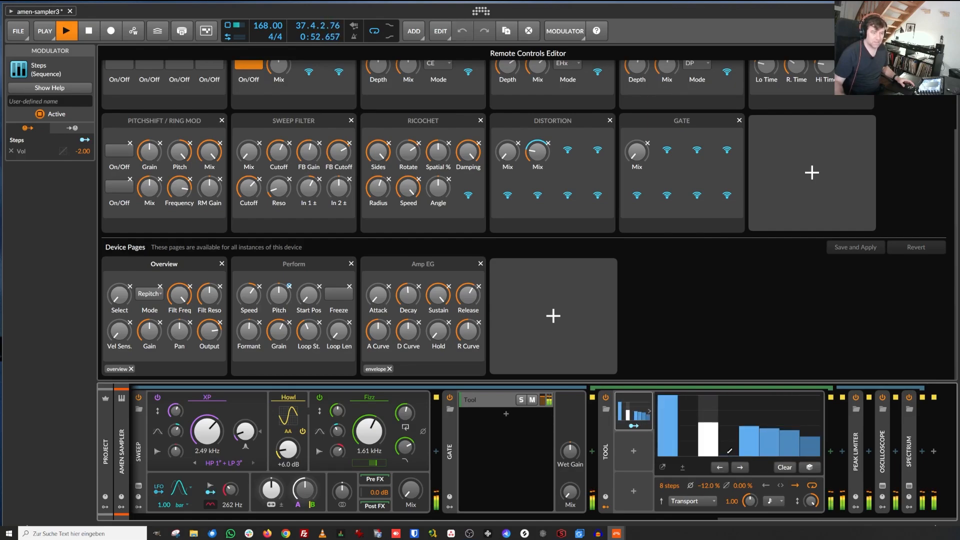
drag(729, 426, 730, 390)
drag(782, 429, 780, 349)
drag(747, 444, 747, 462)
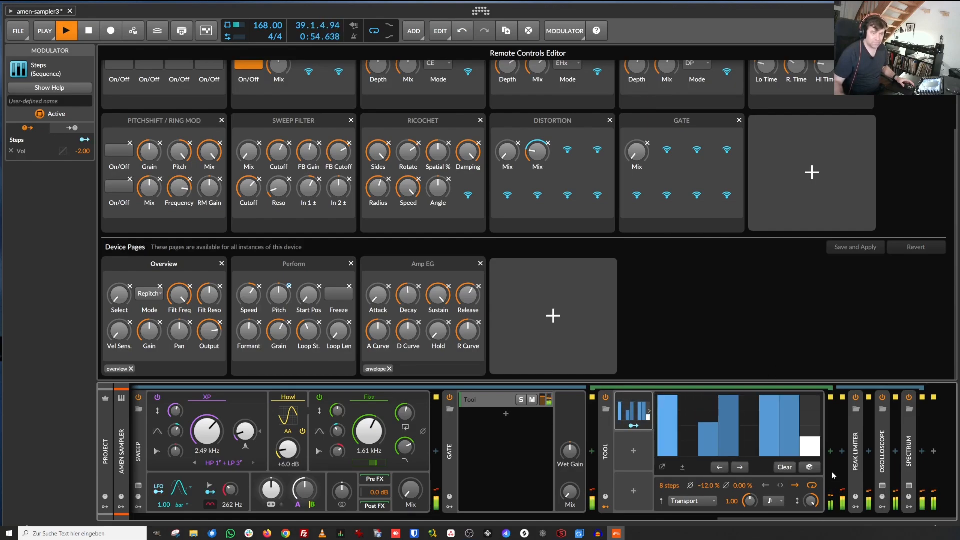
drag(810, 450, 790, 465)
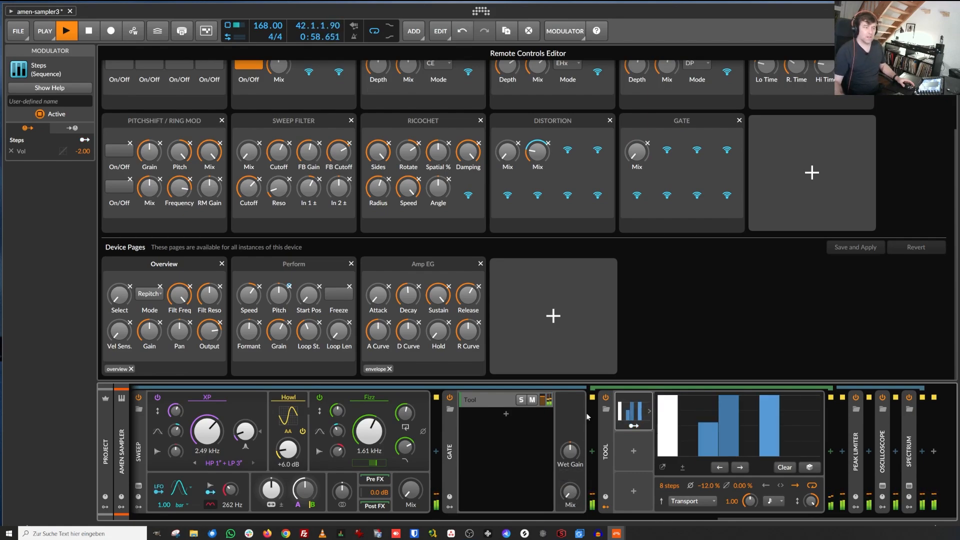
Step: Collapse the Gate and inspect the Peak Limiter, Oscilloscope and Spectrum devices at the end of the chain
double_click(450, 444)
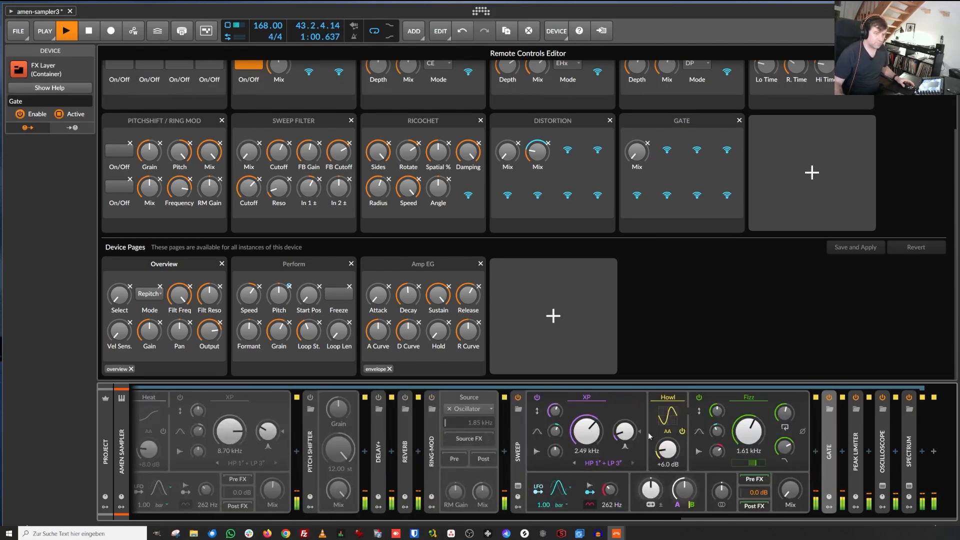
double_click(855, 438)
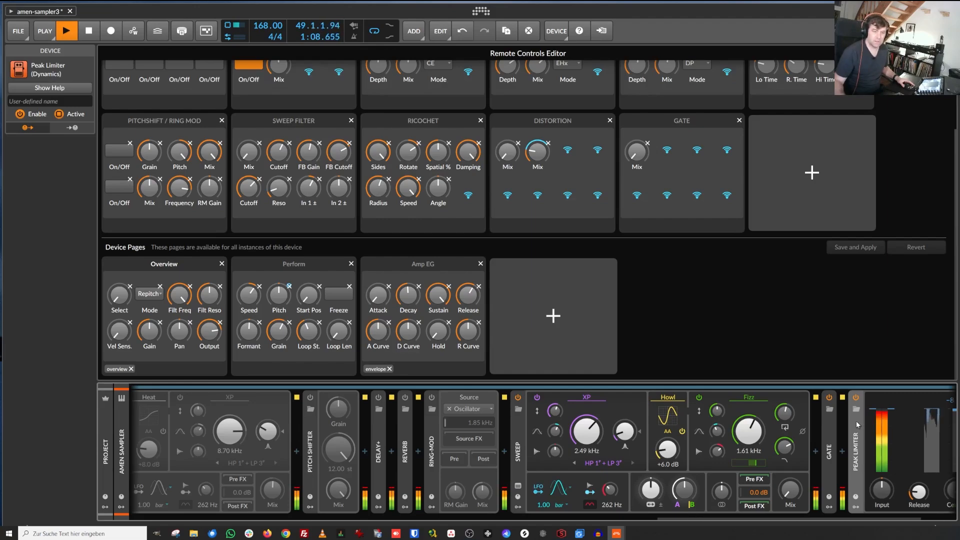
scroll(893, 521, right, 2)
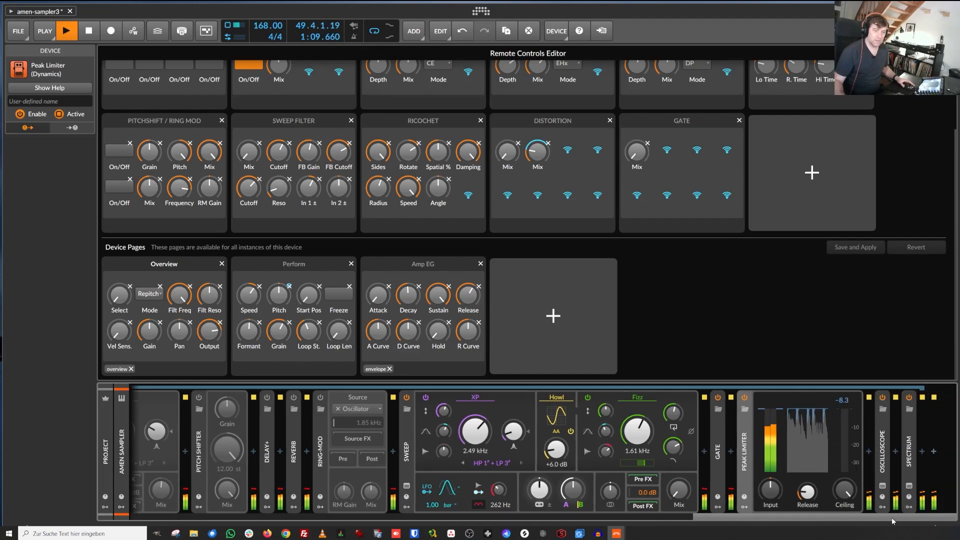
double_click(746, 424)
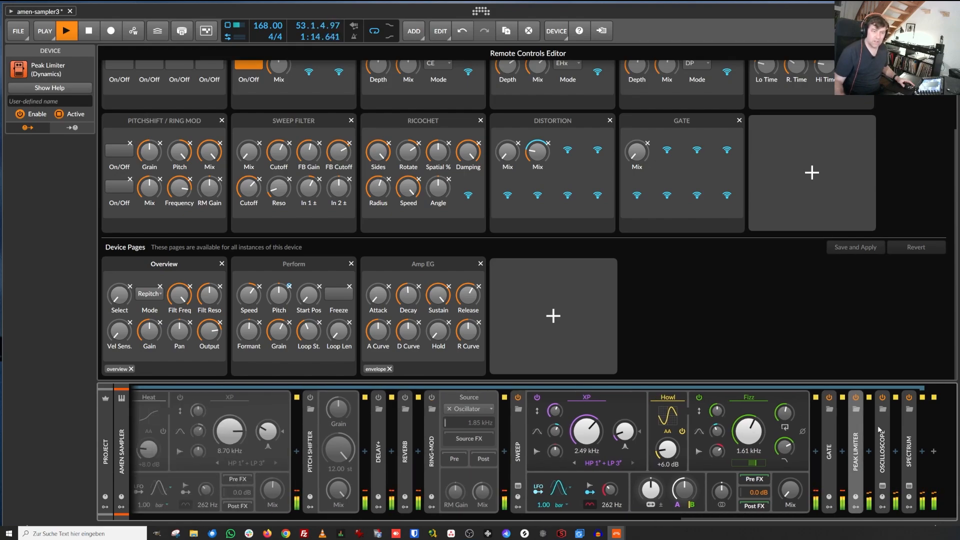
double_click(883, 429)
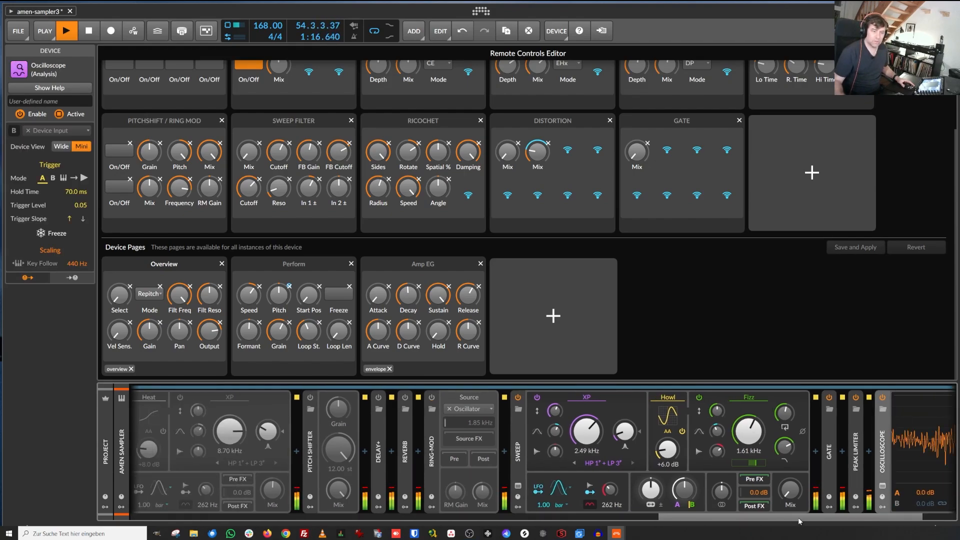
drag(798, 518, 845, 518)
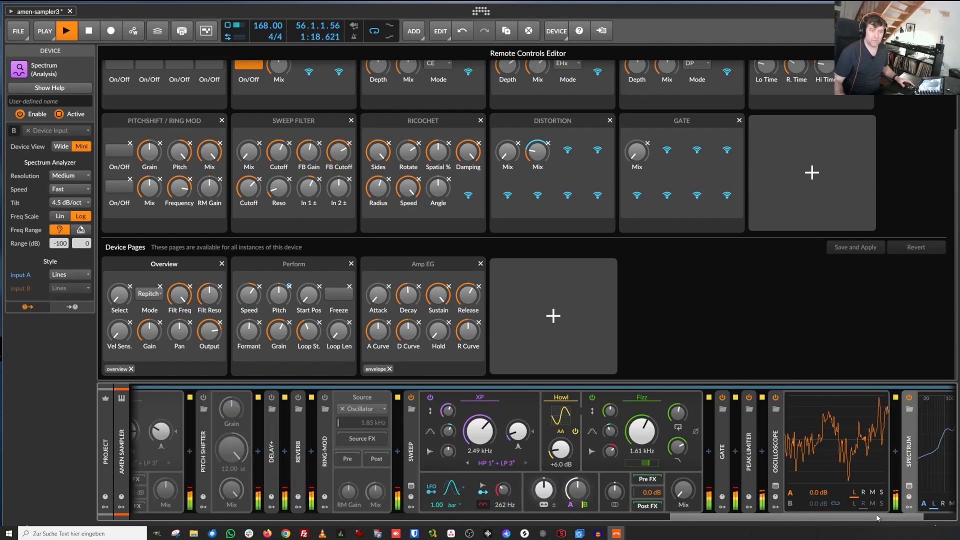
drag(876, 518, 912, 518)
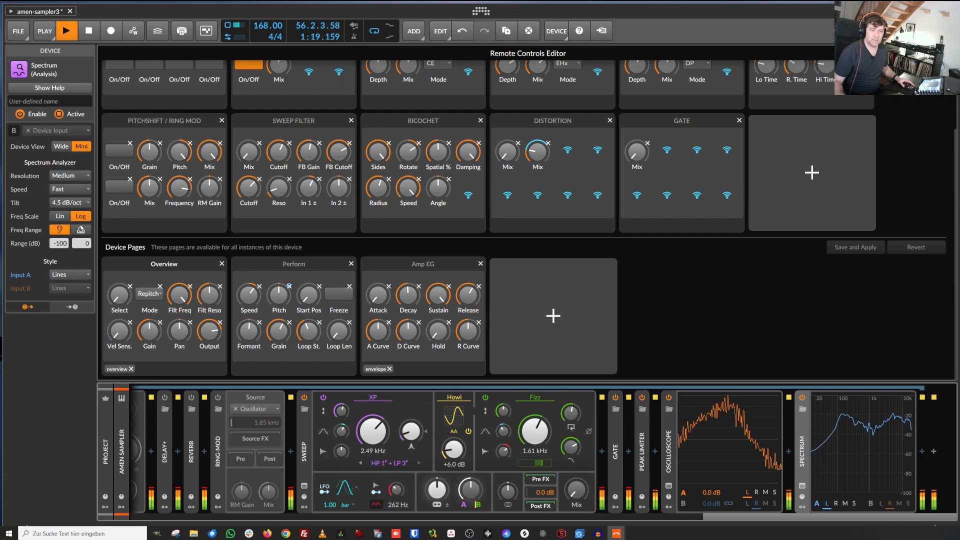
Step: View the Spectrum analyzer in its enlarged display and return to the device chain
click(669, 486)
click(802, 486)
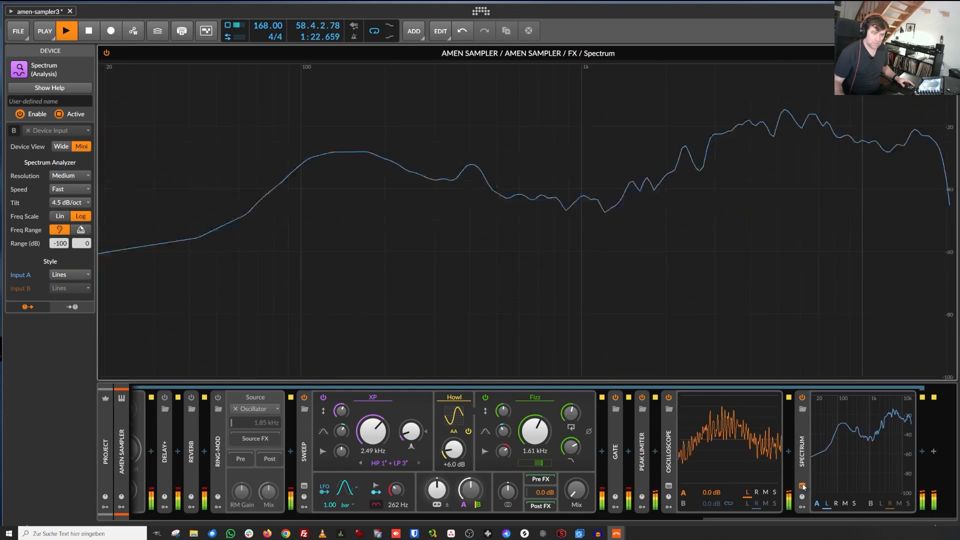
click(802, 485)
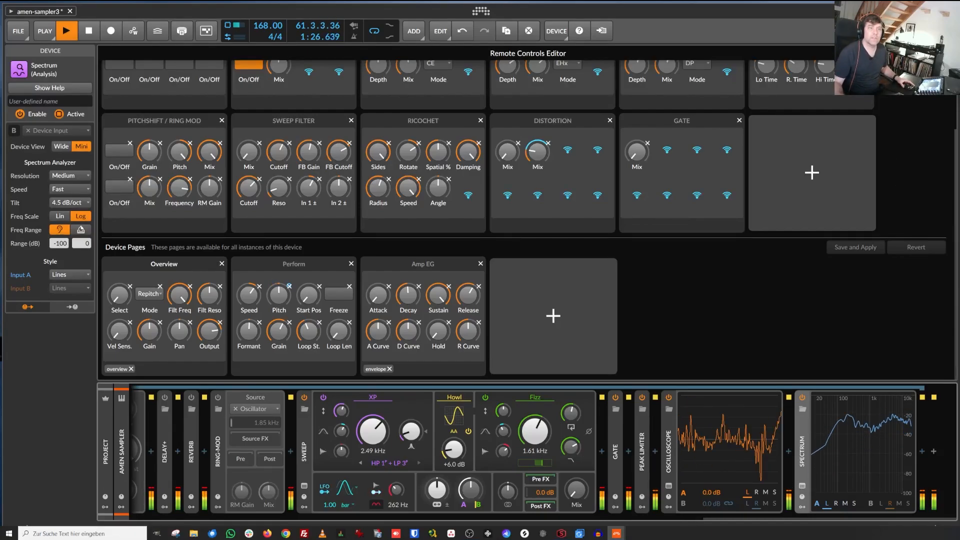
Step: Close the Remote Controls Editor and select the Amen Sampler device at the start of the chain
click(948, 53)
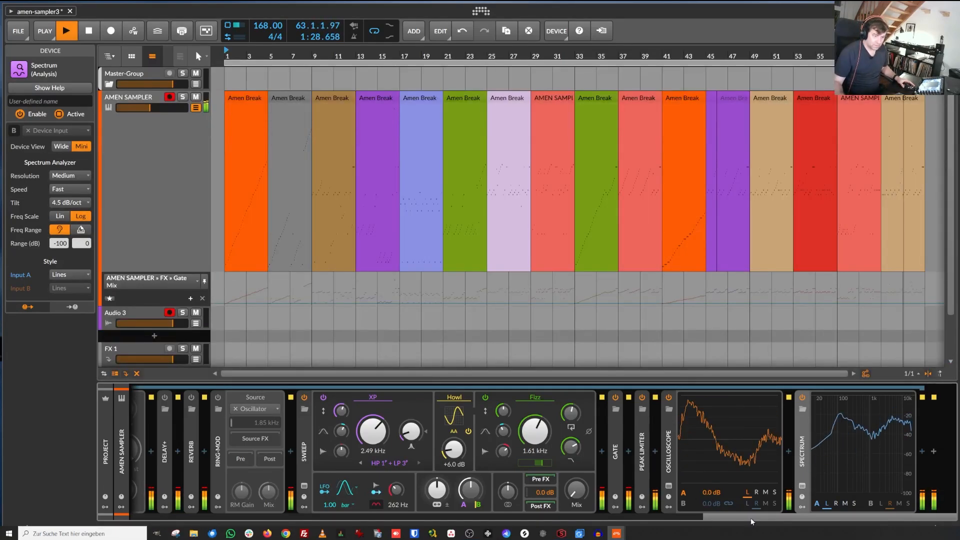
drag(751, 517, 147, 518)
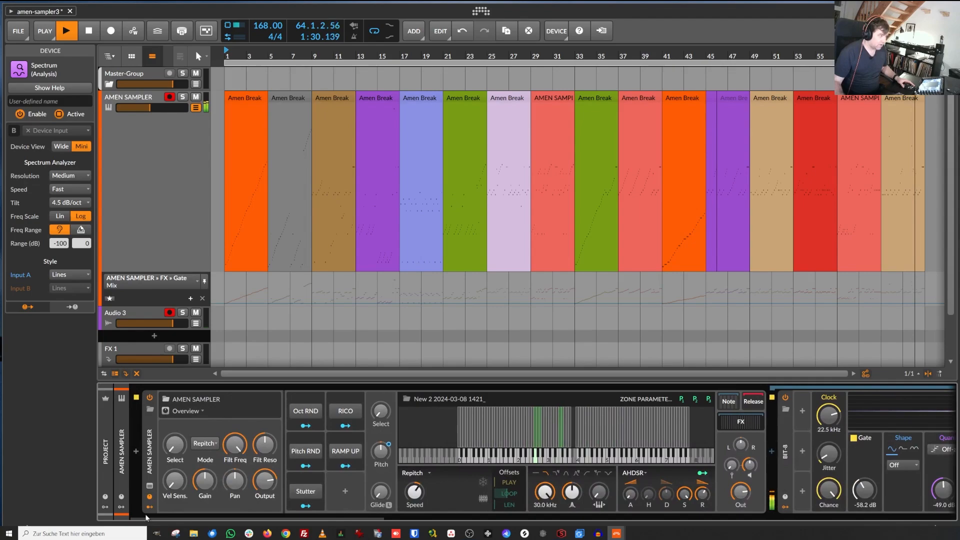
click(148, 419)
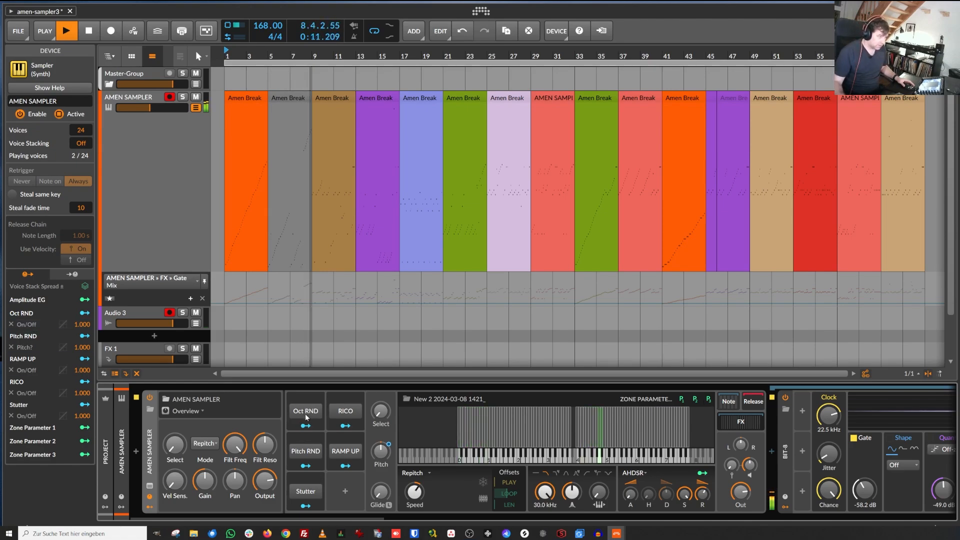
Step: Toggle the Sampler's Stutter remote control on, off and on again during playback
click(305, 491)
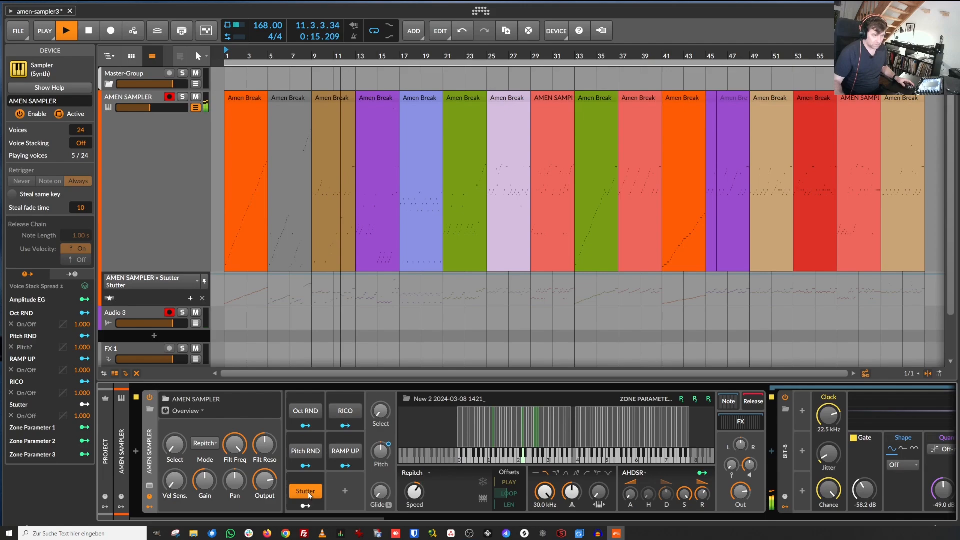
click(305, 491)
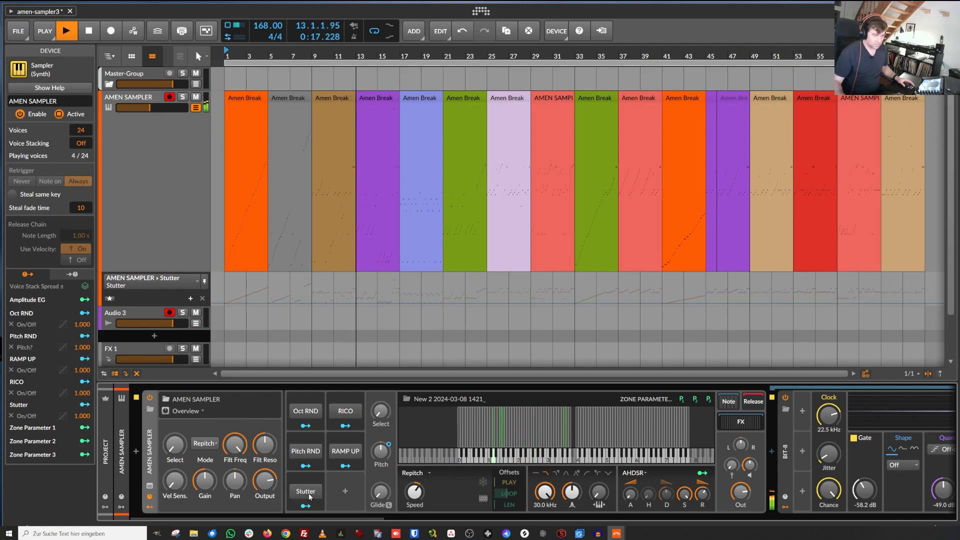
click(308, 495)
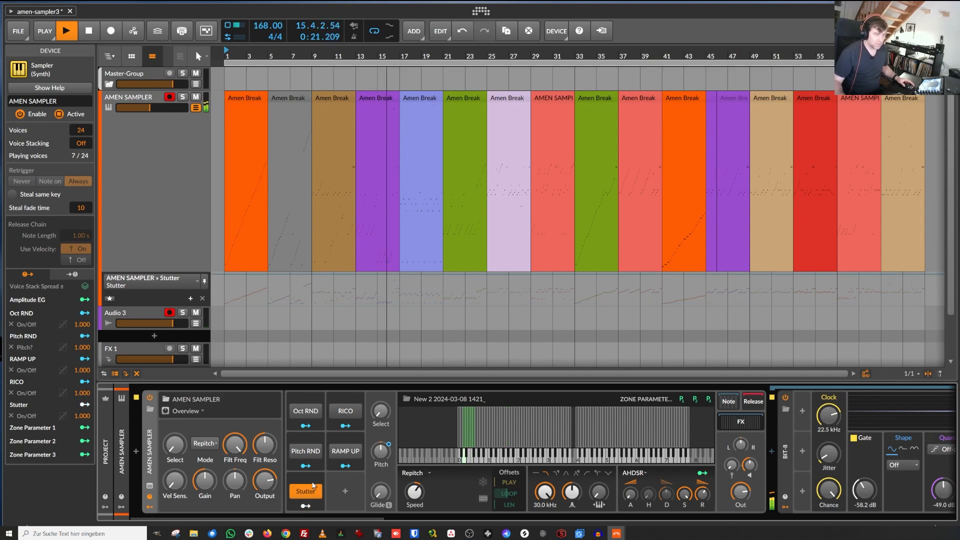
Step: Show the Sampler's note FX chain and switch Oct RND on while turning Stutter off
click(734, 402)
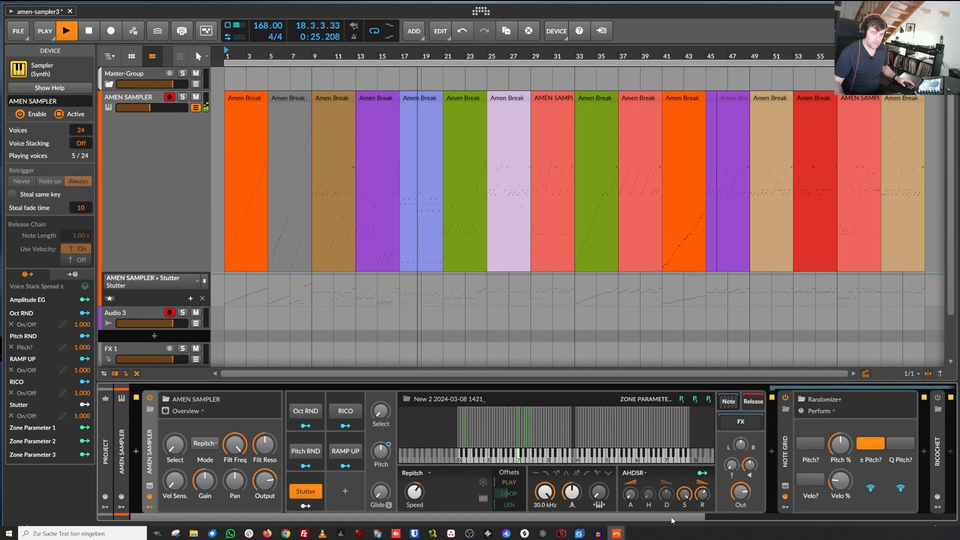
drag(671, 517, 645, 523)
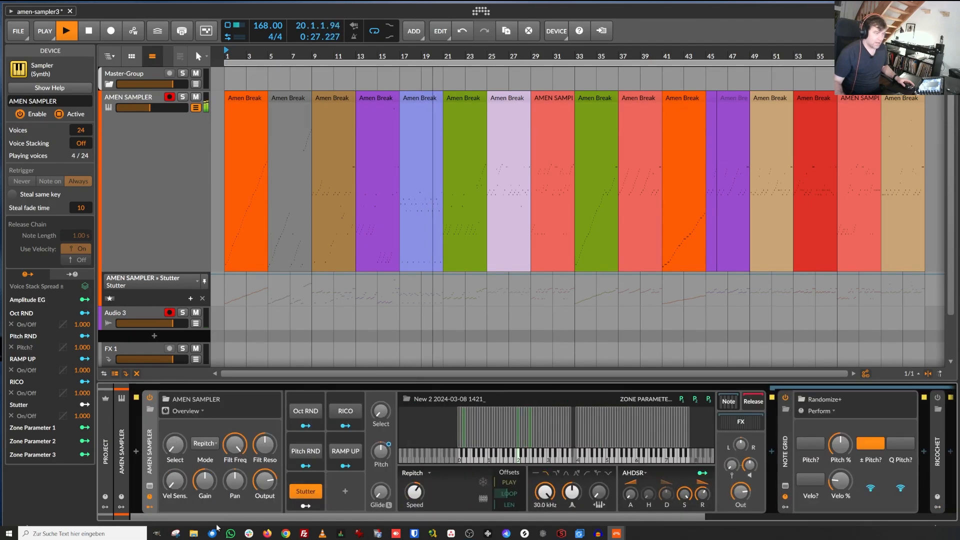
click(310, 413)
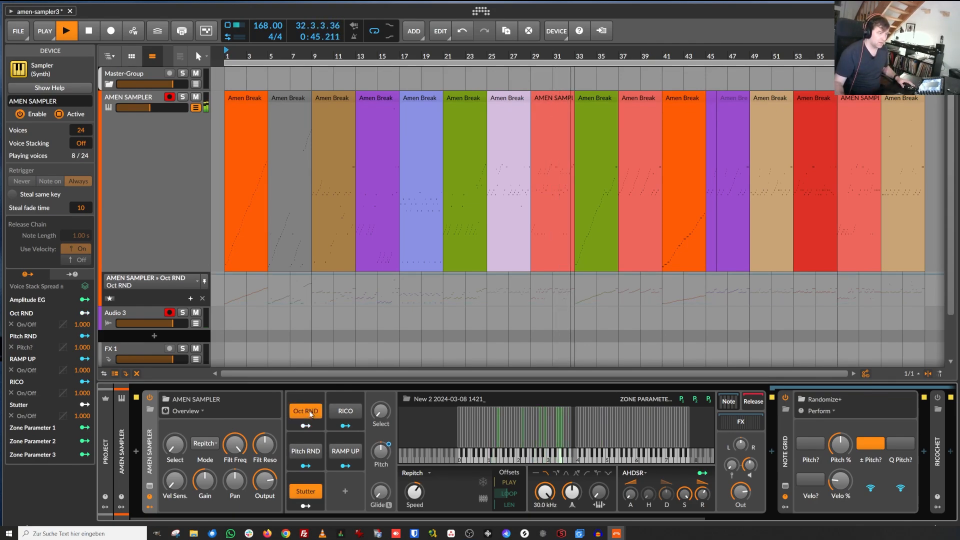
click(305, 494)
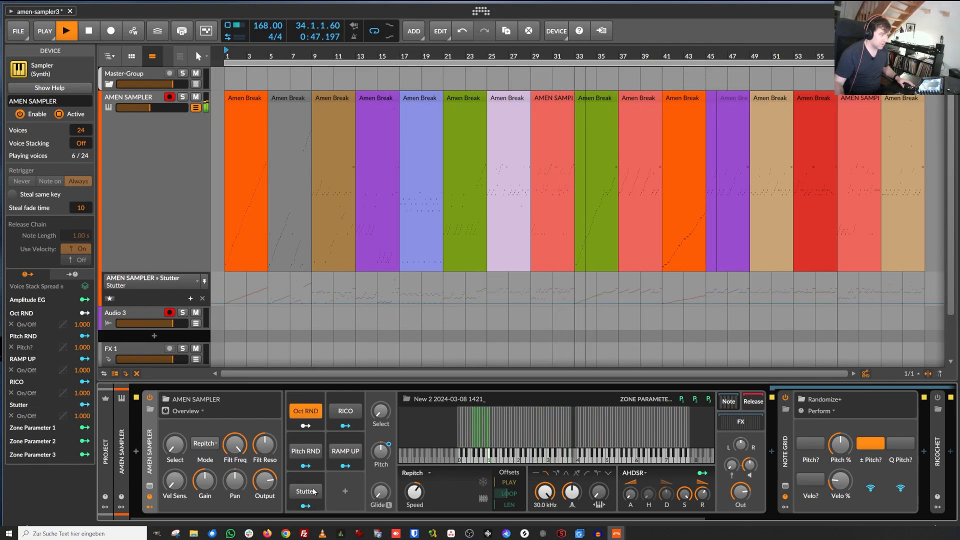
click(311, 410)
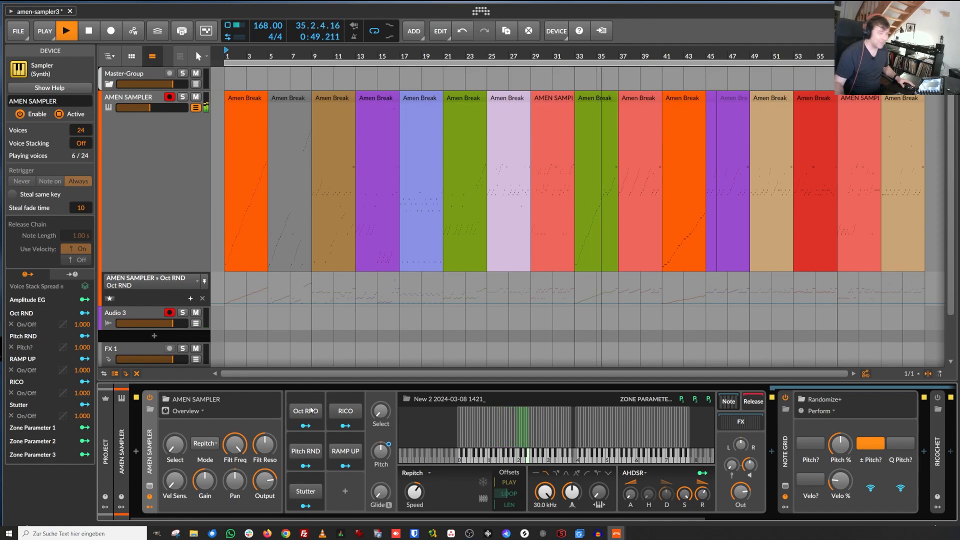
click(311, 411)
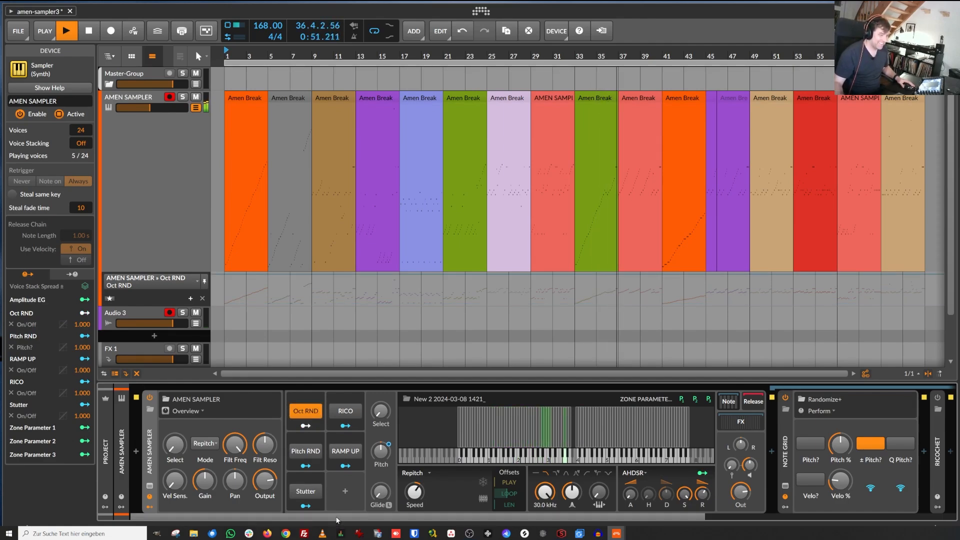
Step: Inspect the Note Grid, Ricochet, Note FX Selector and Note Repeats devices in the note FX chain
drag(340, 519, 705, 521)
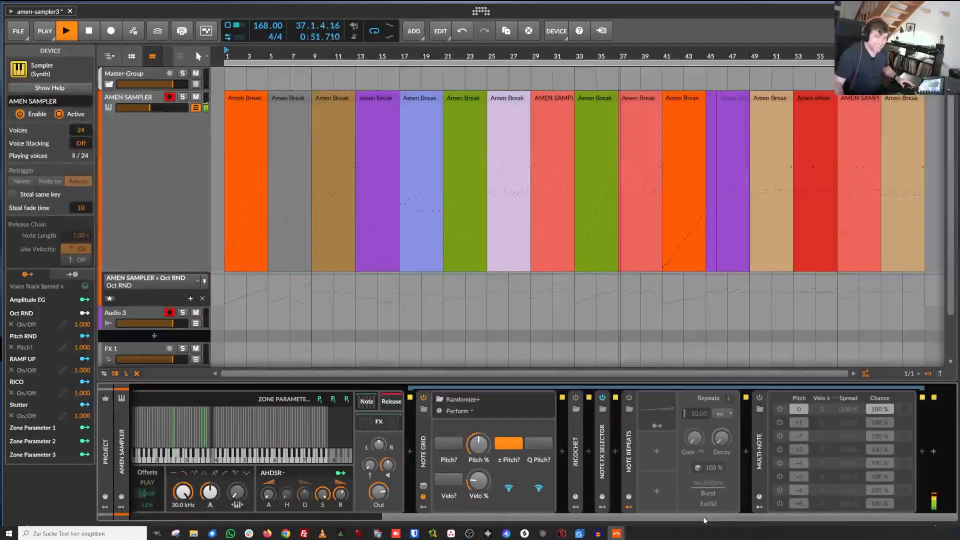
click(629, 398)
click(629, 398)
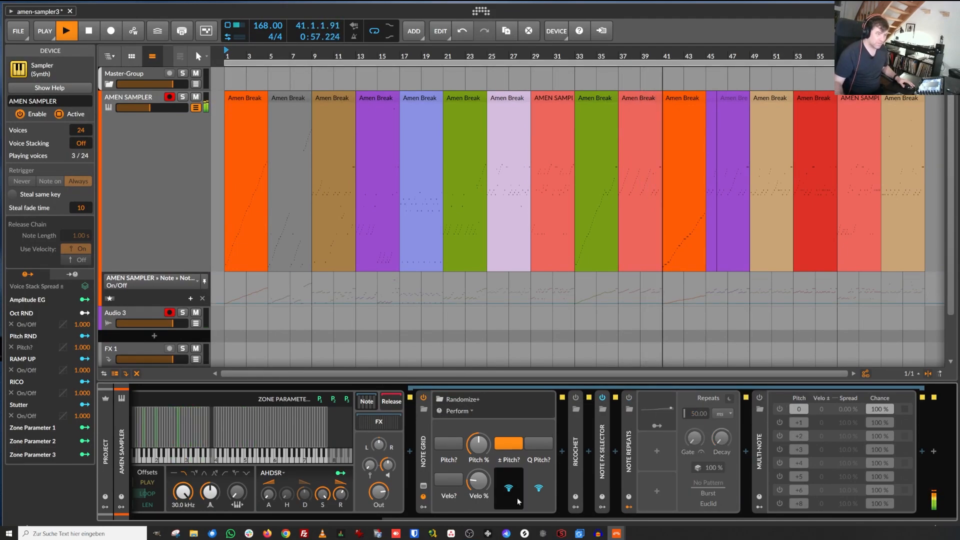
drag(609, 515, 210, 409)
click(312, 416)
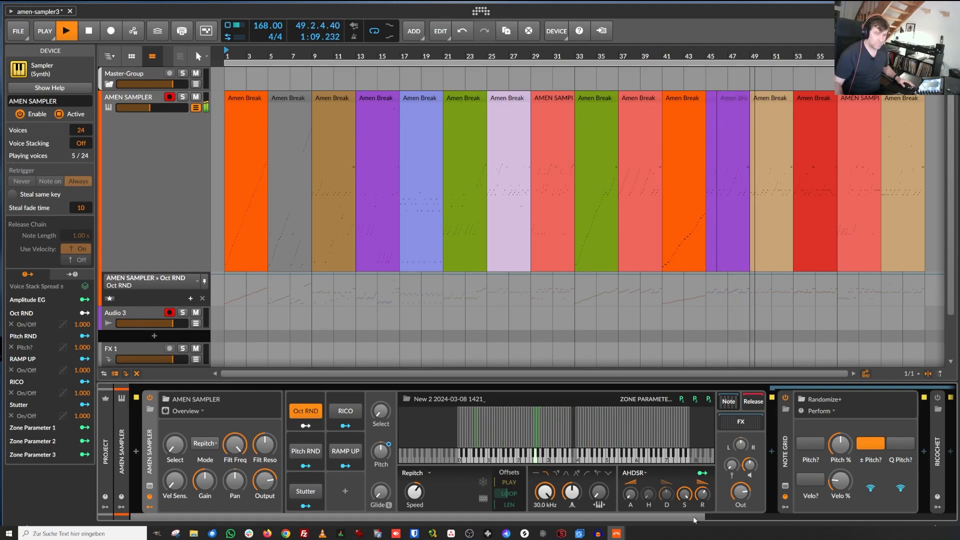
drag(693, 516, 901, 496)
Step: Expand the Note FX Selector container to examine its Note Transpose layers
click(665, 422)
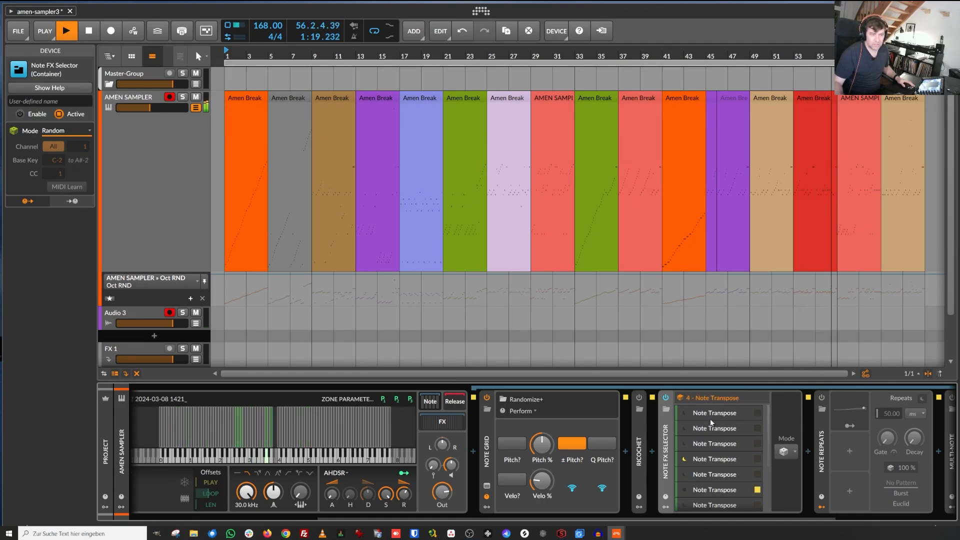
click(666, 507)
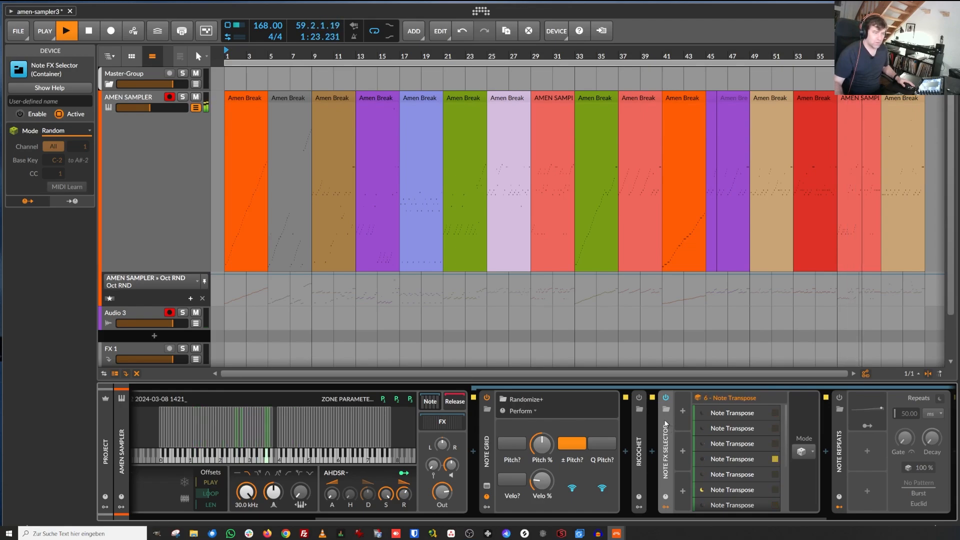
click(486, 507)
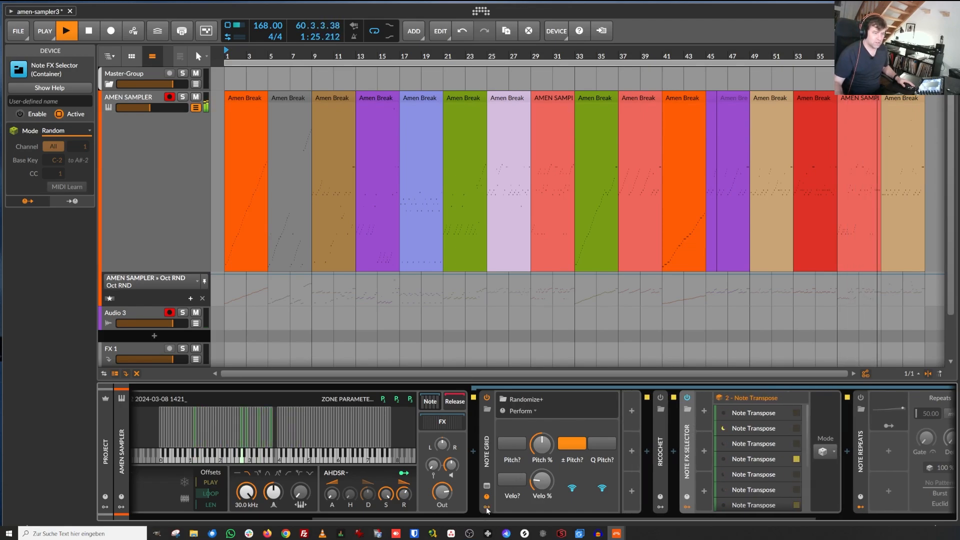
click(486, 506)
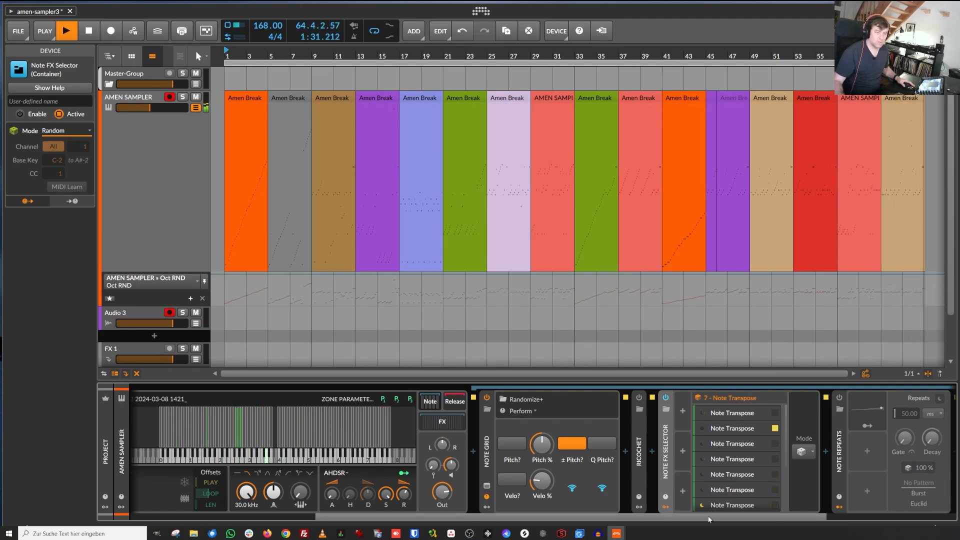
Step: Turn Pitch RND on, watch its effect on the Randomize device, then turn it off
drag(707, 518, 468, 529)
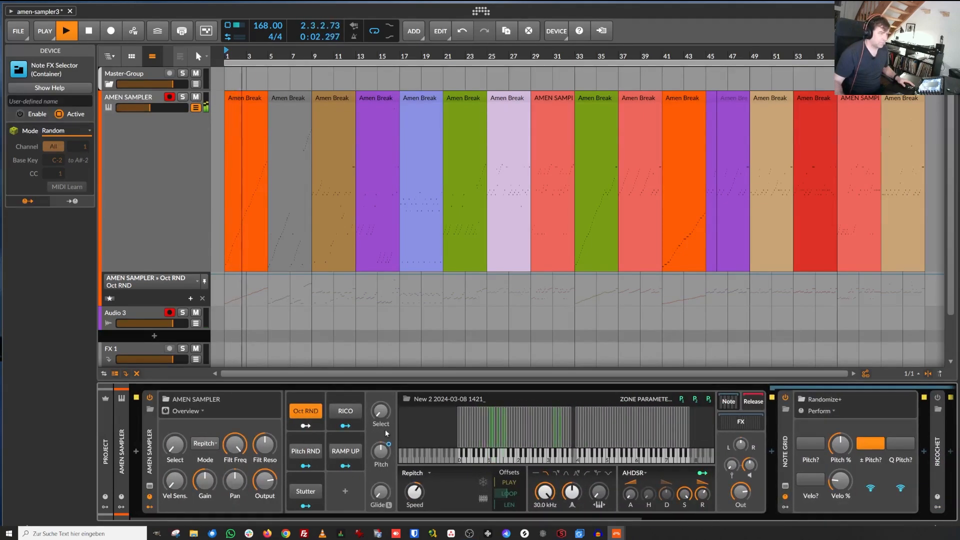
click(308, 456)
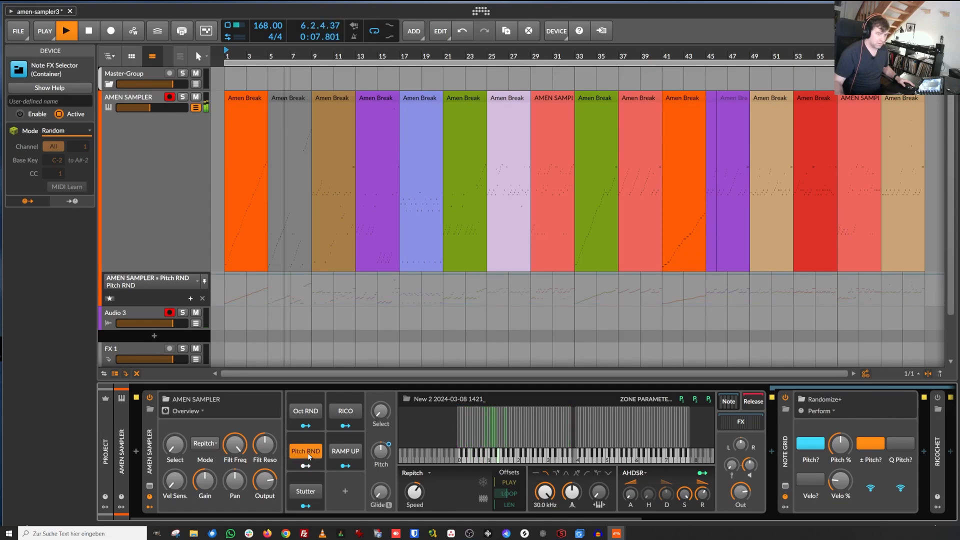
drag(662, 517, 799, 521)
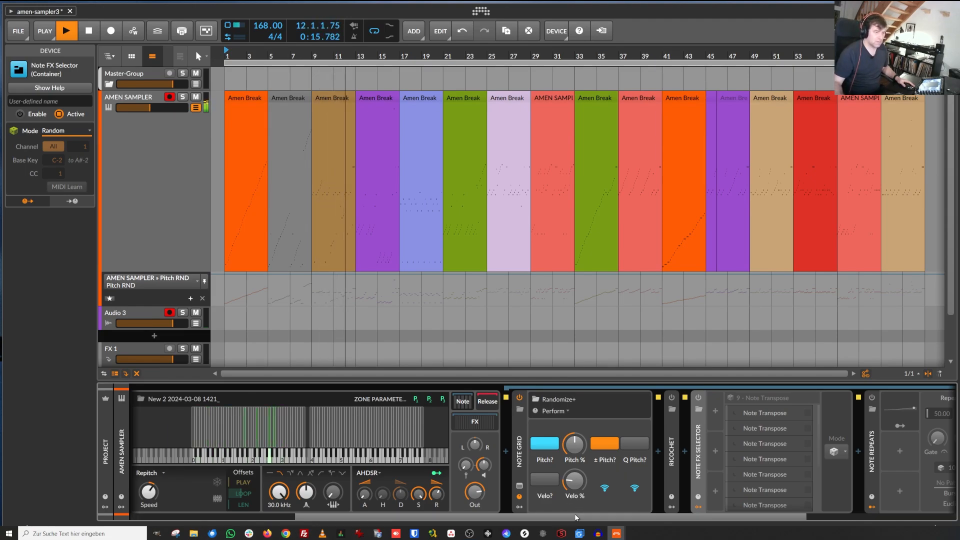
drag(578, 516, 415, 517)
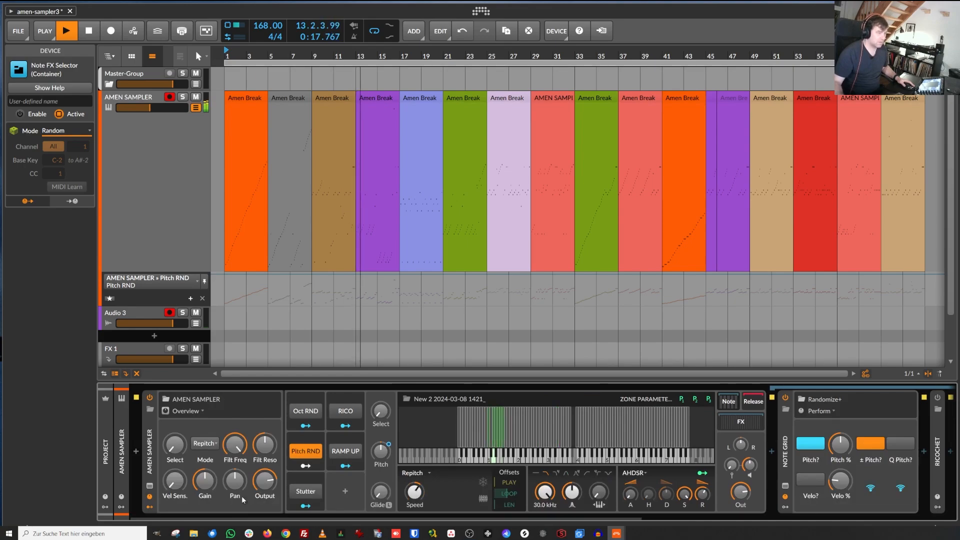
click(310, 452)
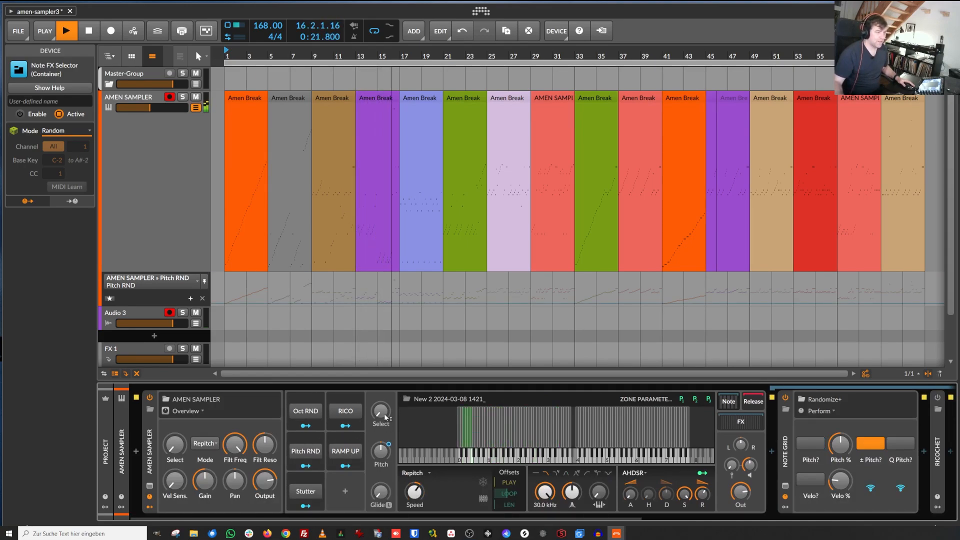
Step: Switch the RAMP UP remote control on and off again during playback
click(350, 452)
click(352, 453)
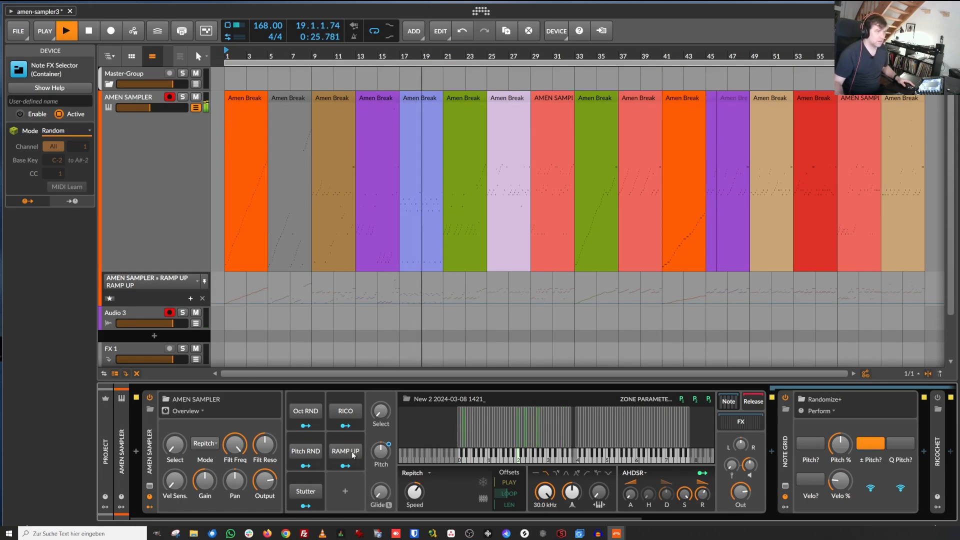
click(353, 455)
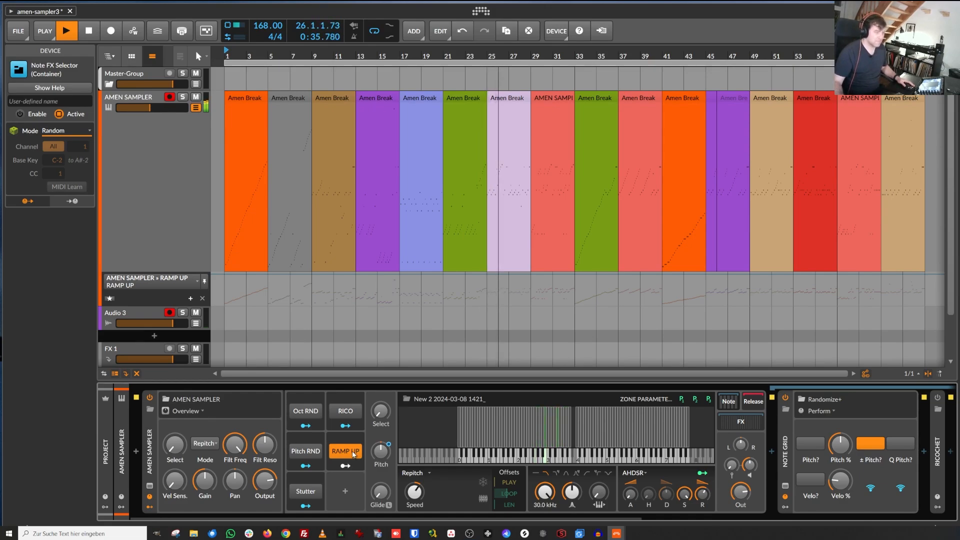
click(354, 454)
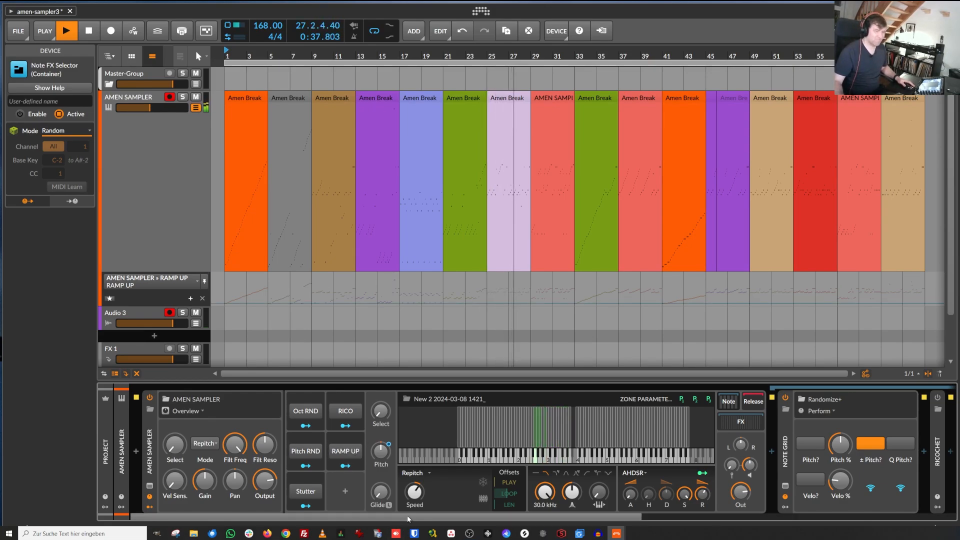
Step: Switch on the RICO remote control and review the note FX chain devices
mouse_move(407, 516)
mouse_down()
mouse_move(455, 529)
mouse_move(395, 520)
mouse_up()
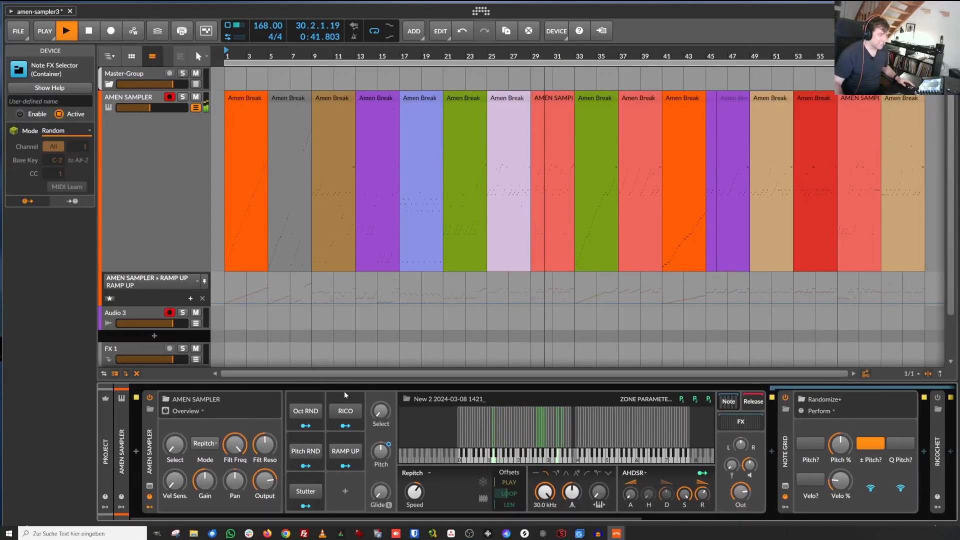
click(346, 411)
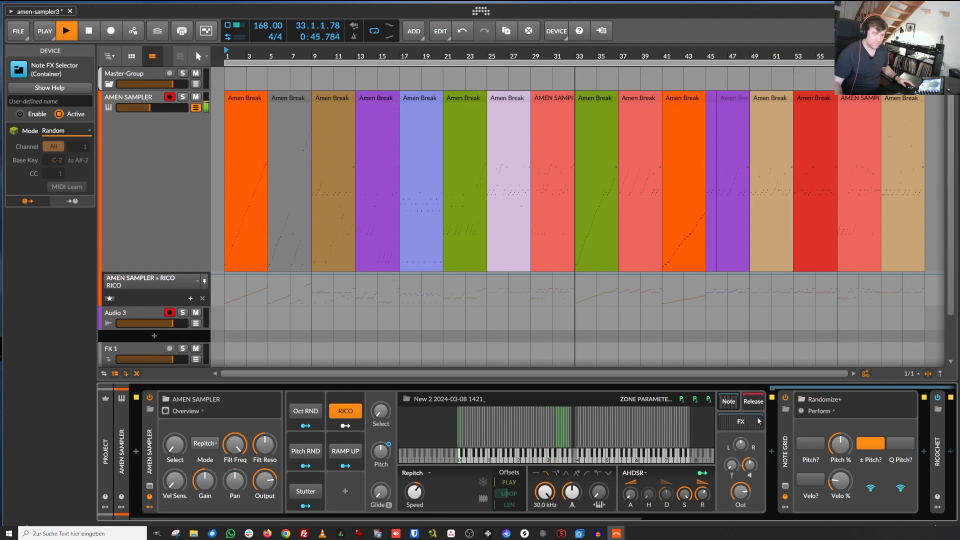
scroll(745, 445, right, 3)
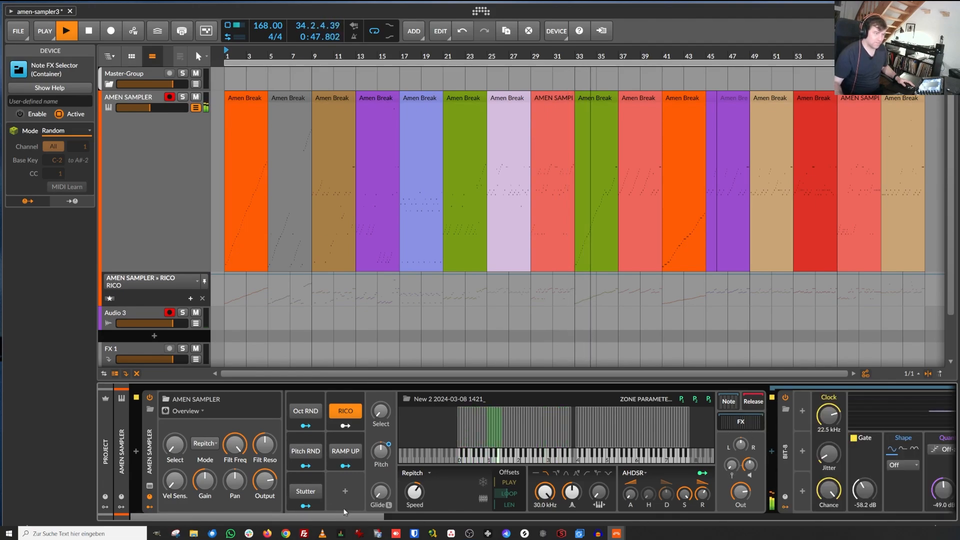
mouse_move(328, 515)
mouse_down()
mouse_move(915, 536)
mouse_move(310, 520)
mouse_up()
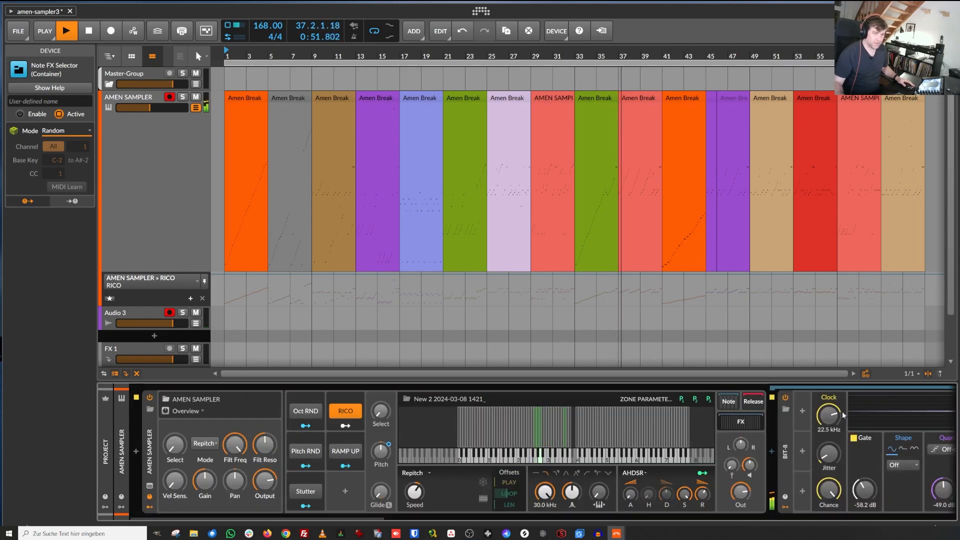
click(731, 403)
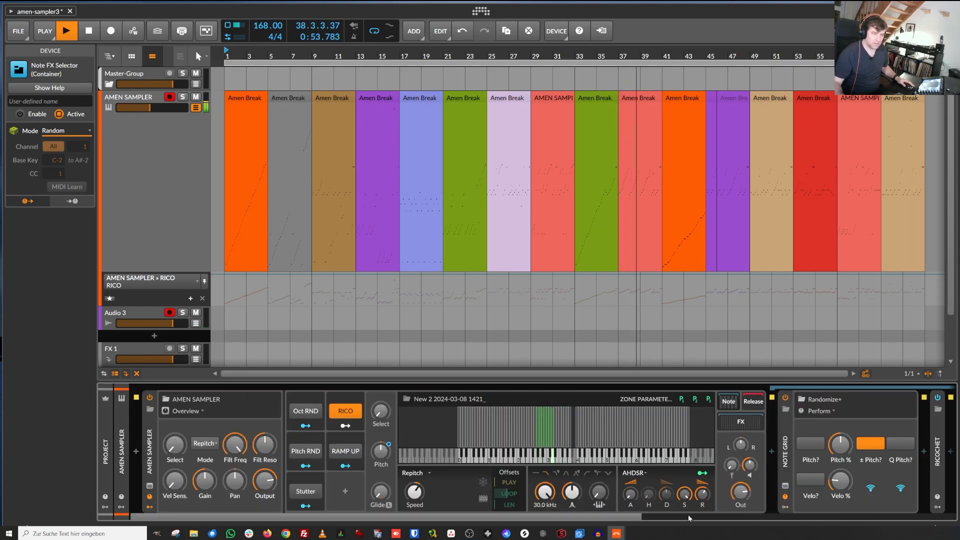
drag(688, 516, 898, 504)
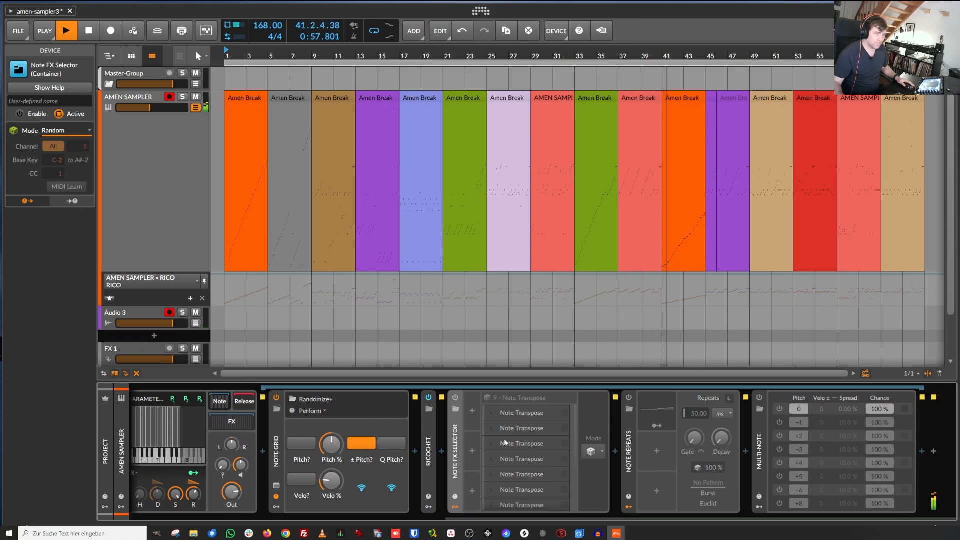
Step: Expand the Ricochet device's panel and switch the RICO remote control off during playback
double_click(426, 422)
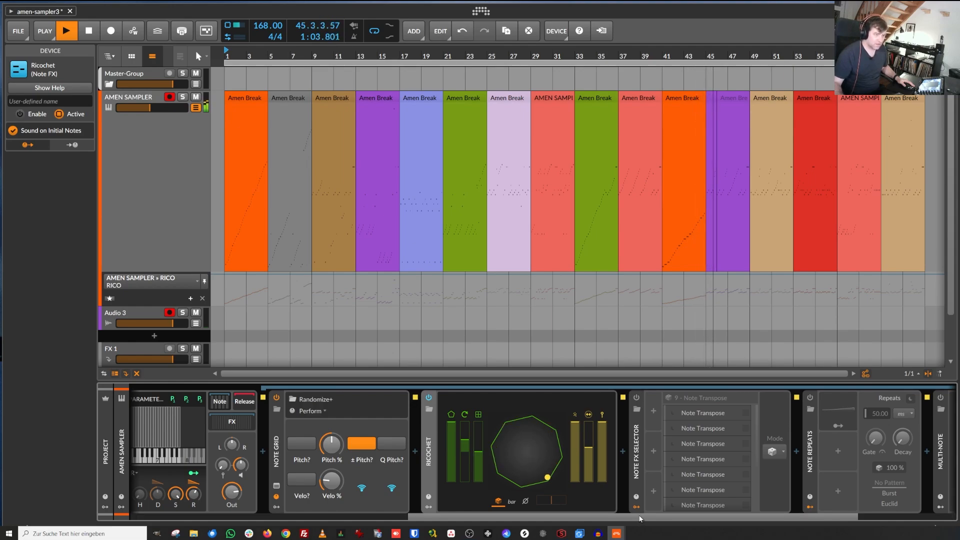
drag(642, 517, 670, 510)
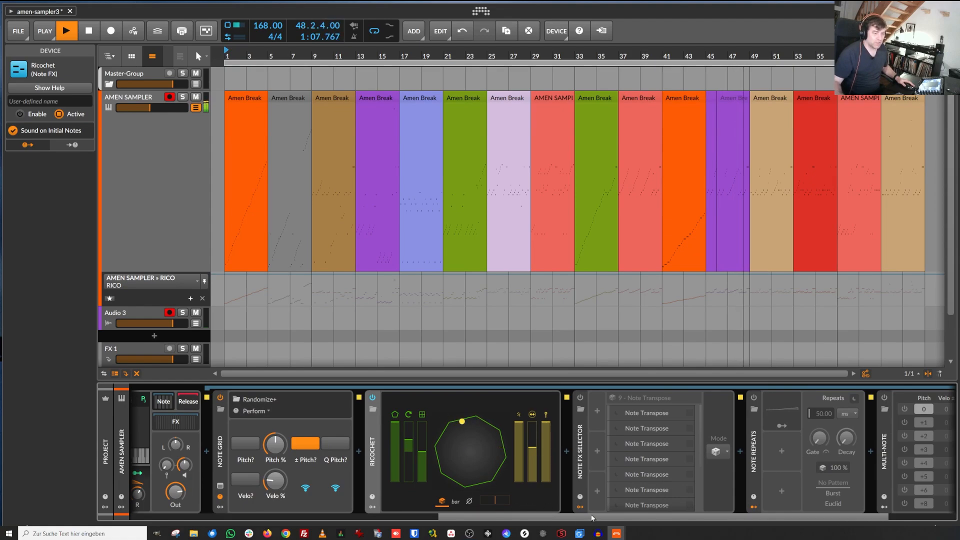
drag(530, 518, 274, 526)
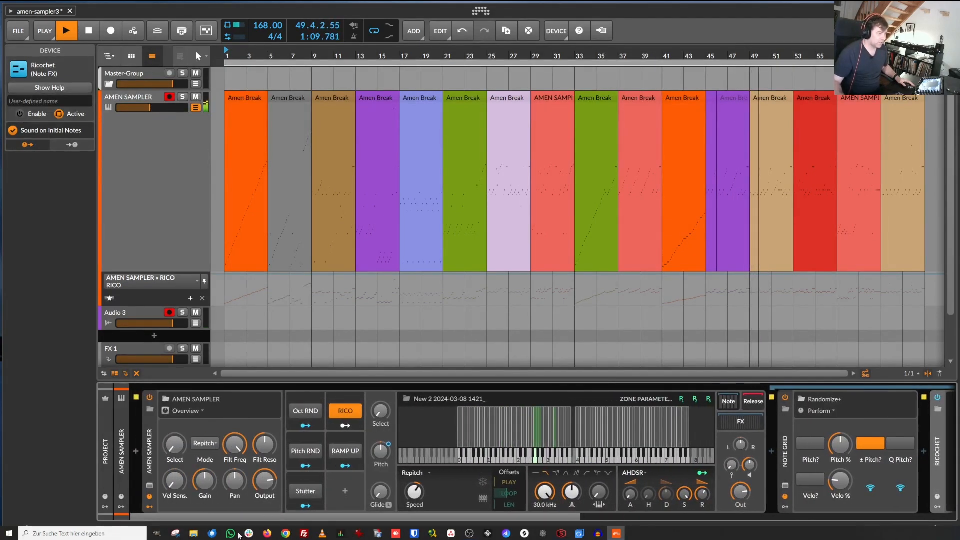
click(345, 412)
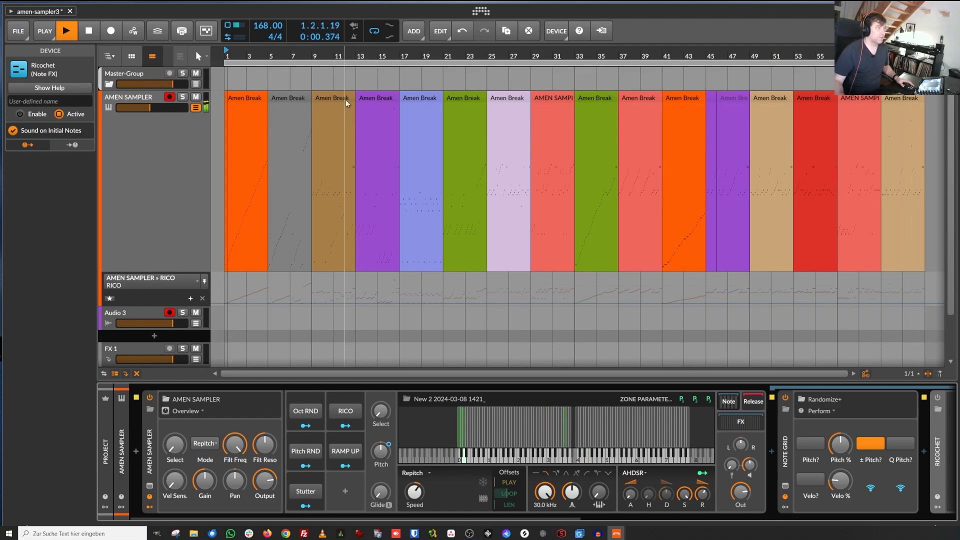
Step: Stop playback of the arrangement
mouse_move(331, 52)
mouse_down()
mouse_move(328, 25)
mouse_move(326, 50)
mouse_up()
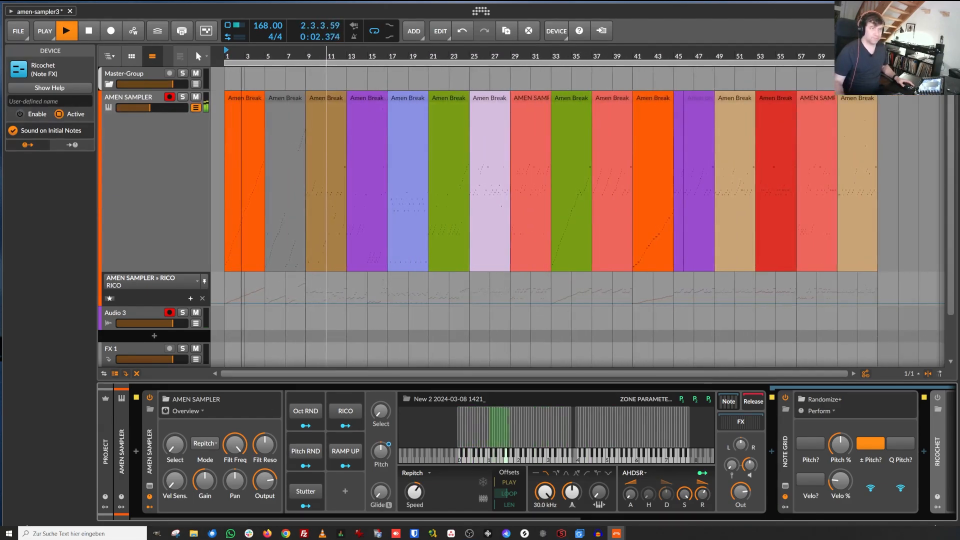
scroll(543, 272, up, 3)
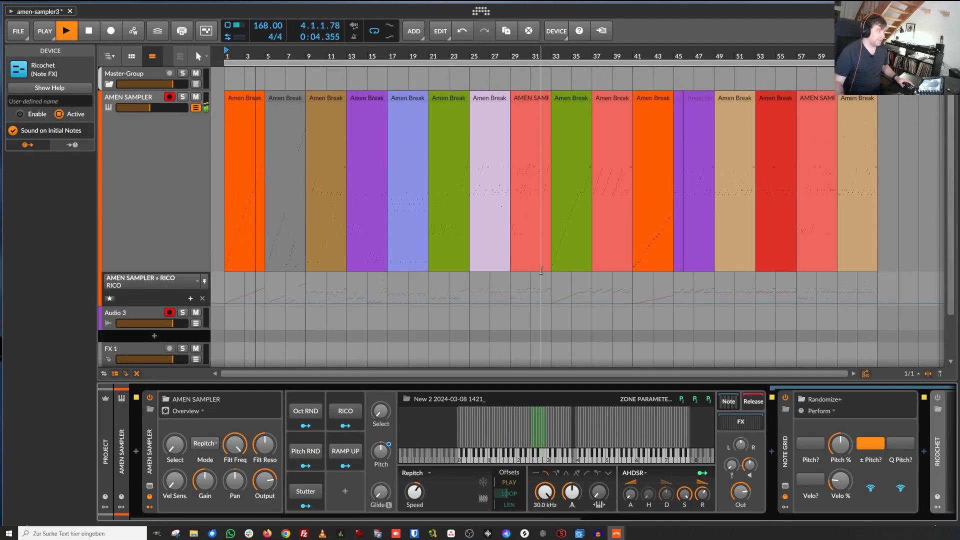
key(space)
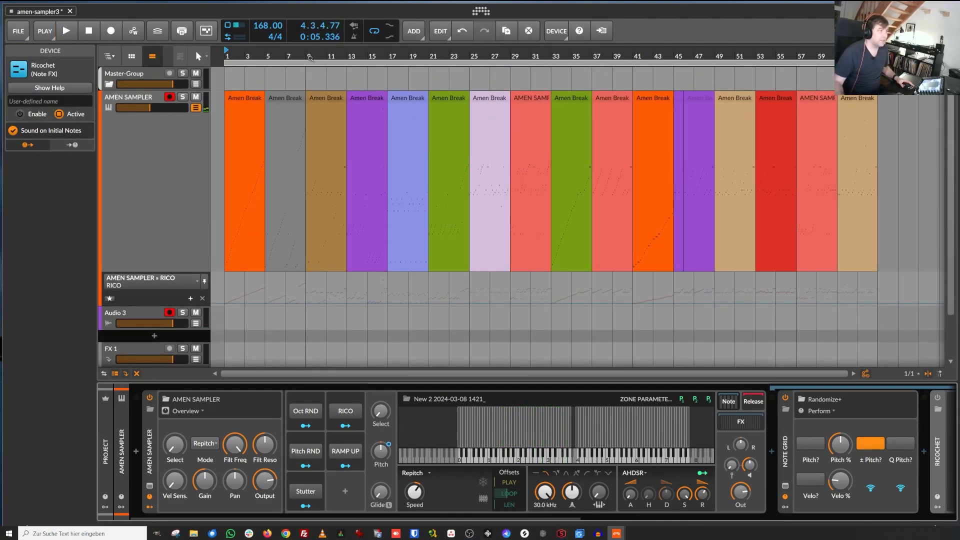
Step: Collapse the AMEN SAMPLER device chain so only the sampler and its remote controls remain visible
drag(310, 57, 506, 55)
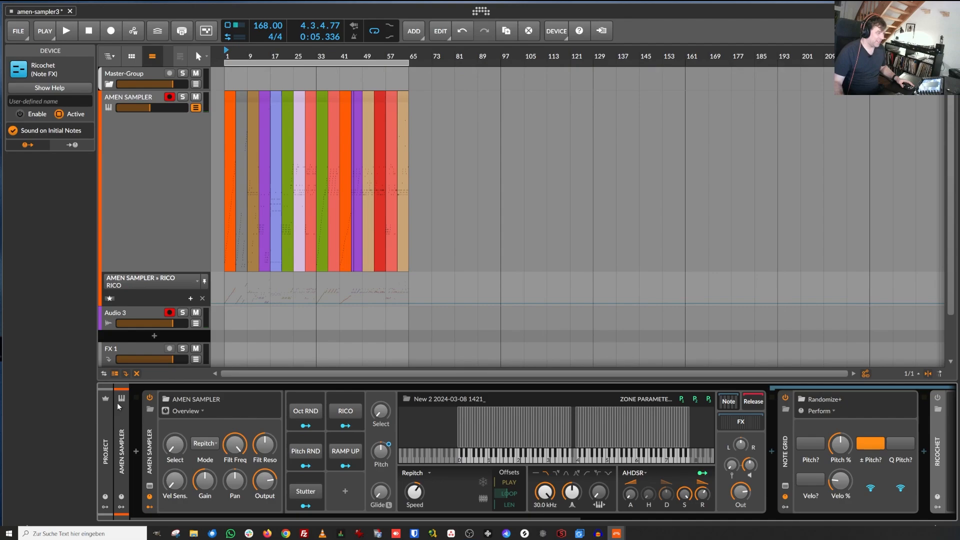
double_click(152, 430)
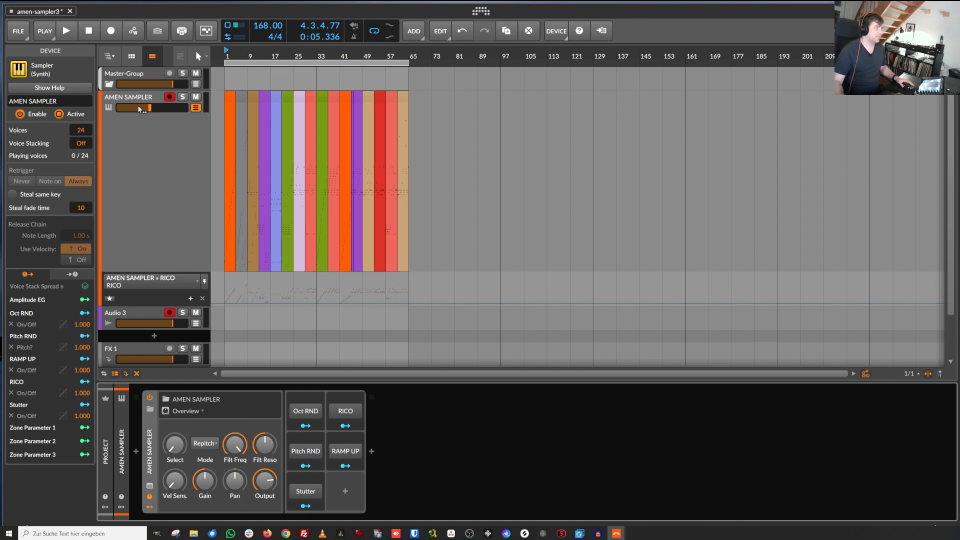
Step: Shrink the AMEN SAMPLER track's height in the arranger
click(144, 277)
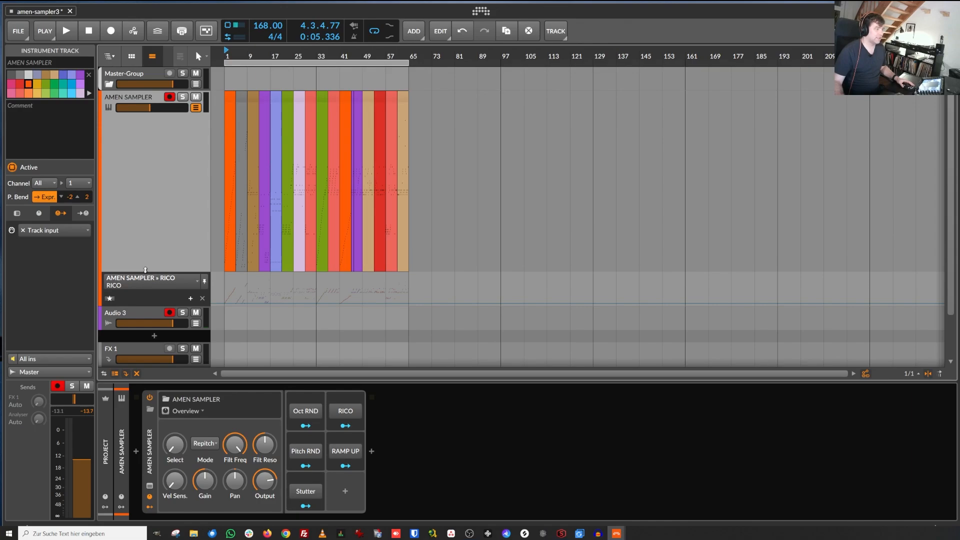
drag(147, 271, 150, 112)
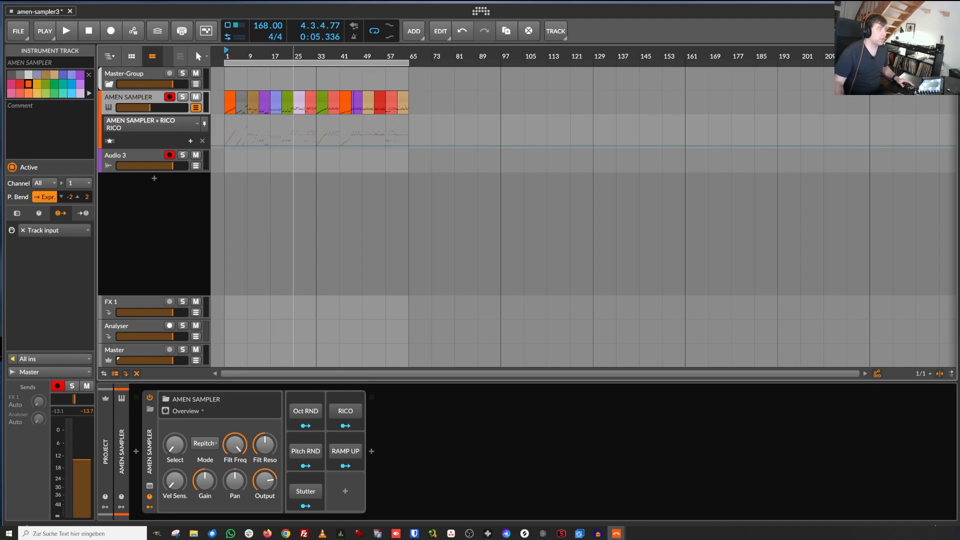
drag(293, 56, 293, 56)
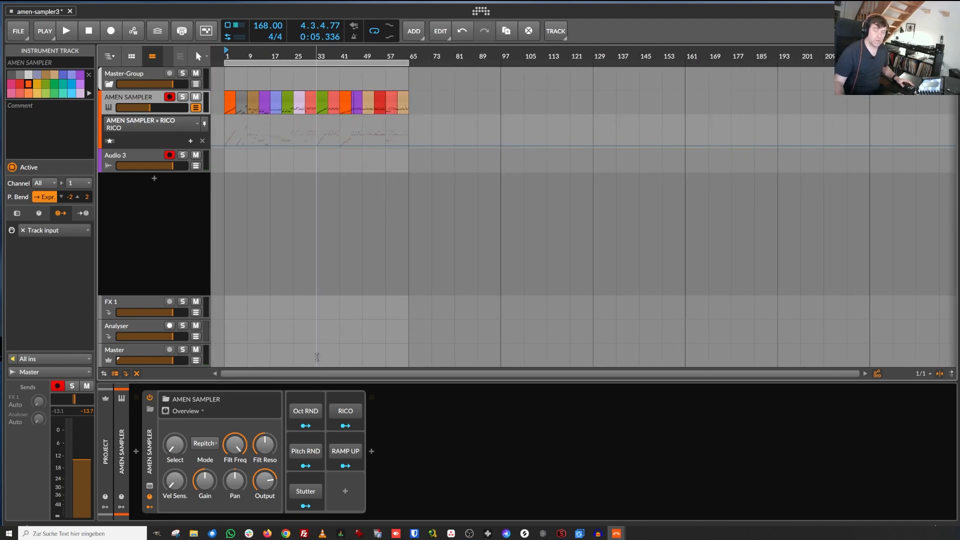